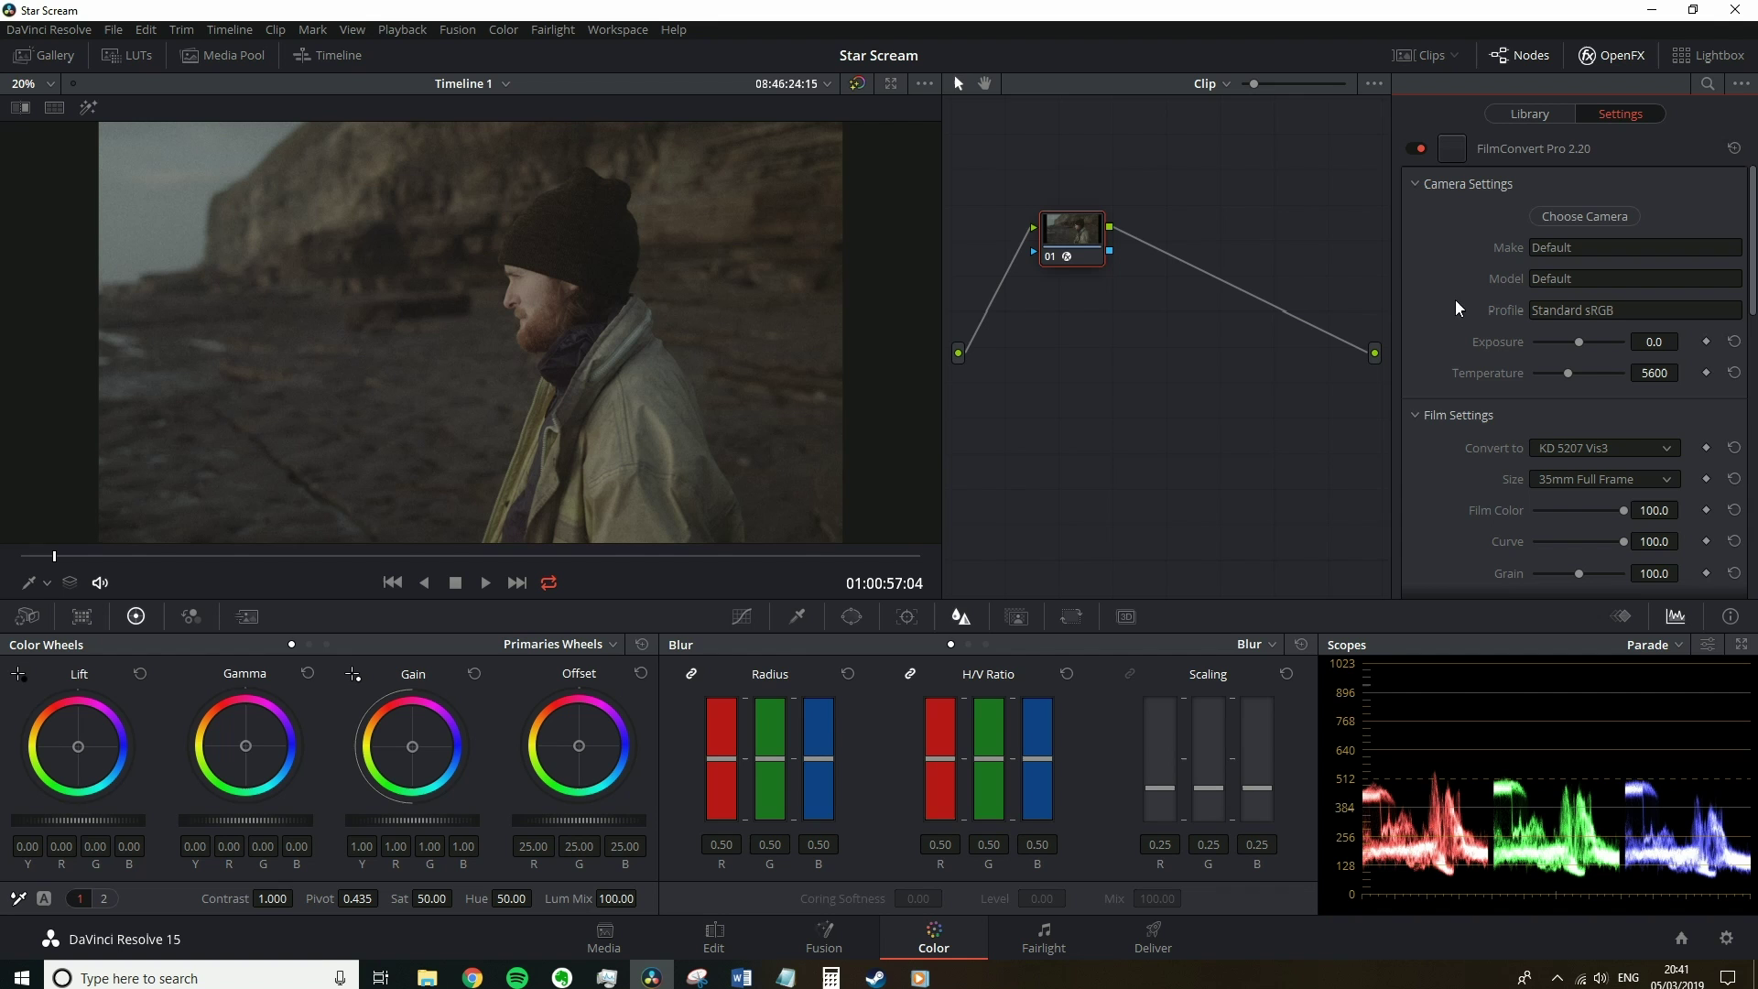
Remove FilmConvert from node 01, hide the OpenFX library, and reconnect the lowered node's source link
right_click(1076, 236)
left_click(1155, 241)
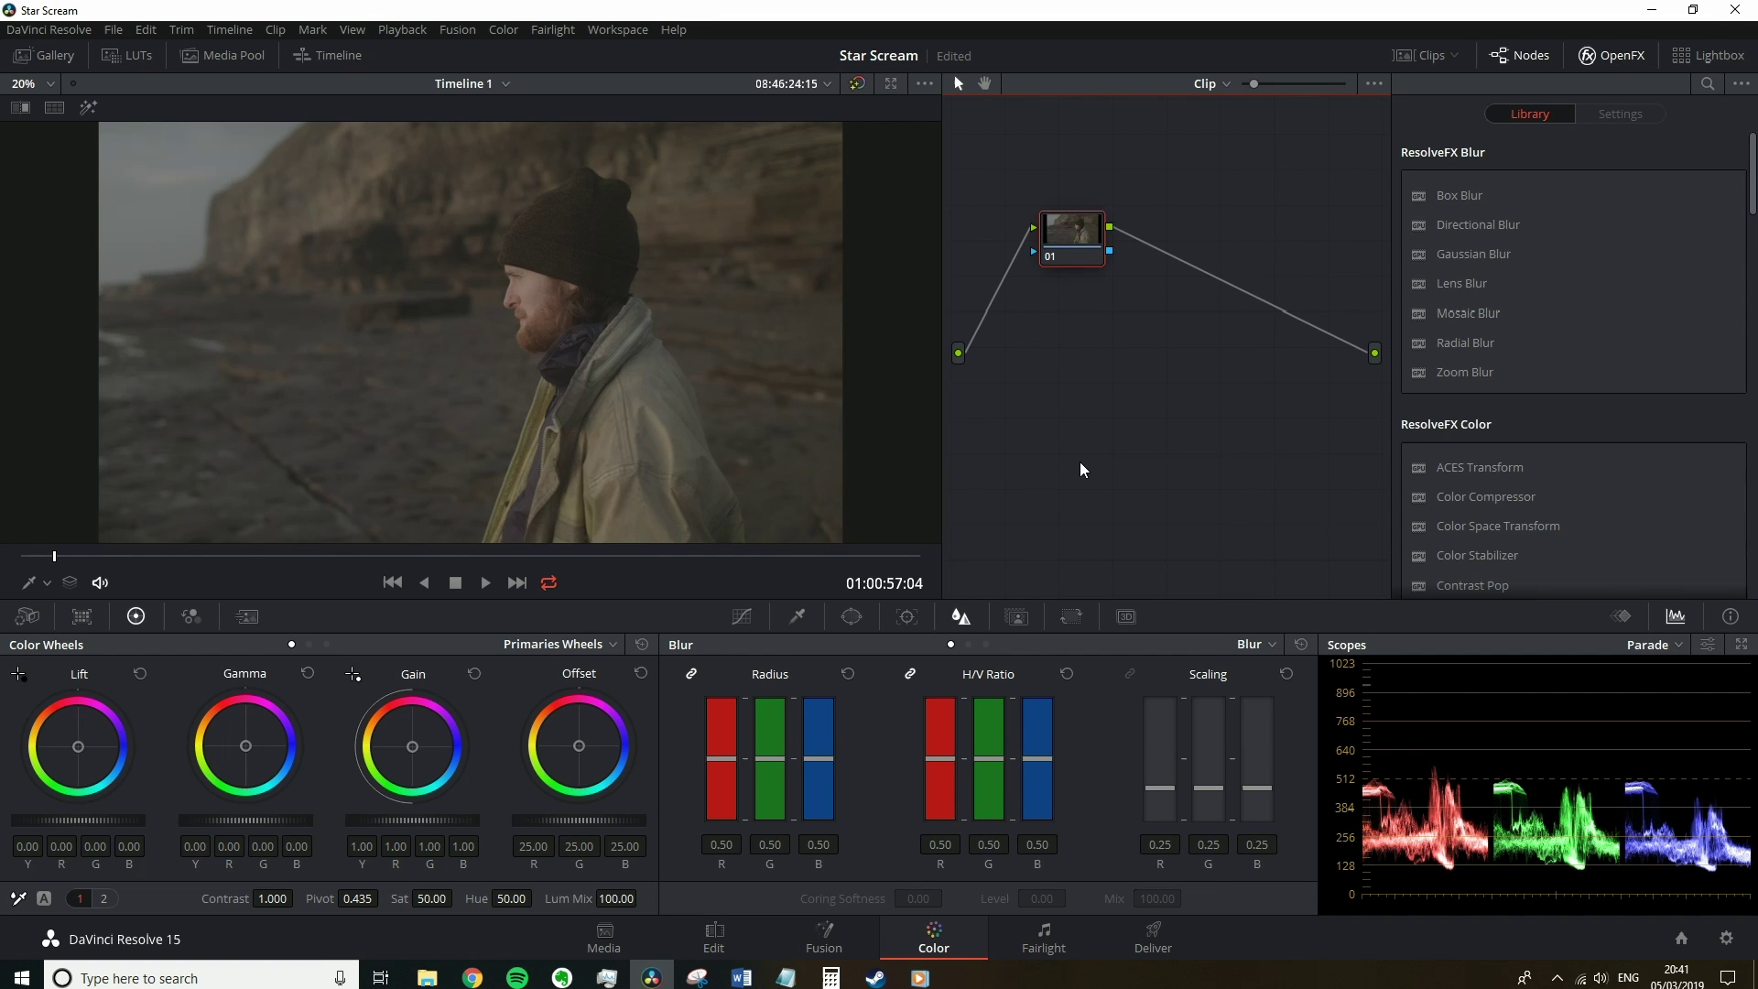
left_click(1609, 55)
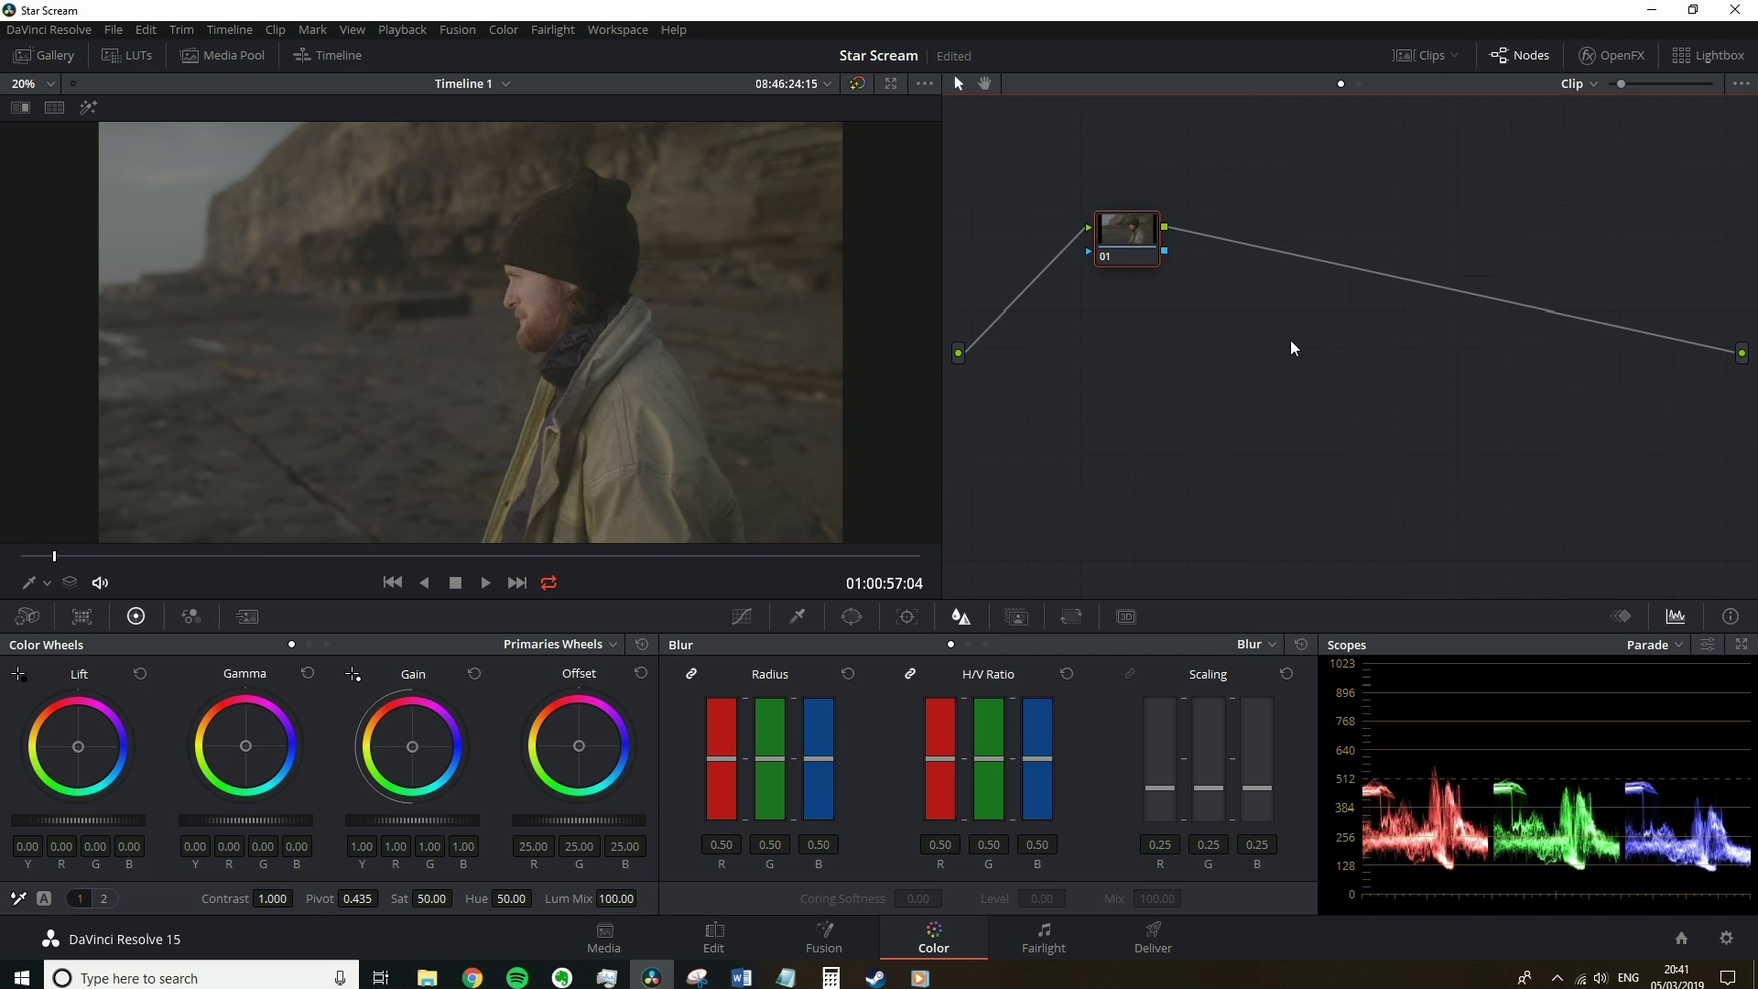
left_click_drag(1126, 248, 1119, 320)
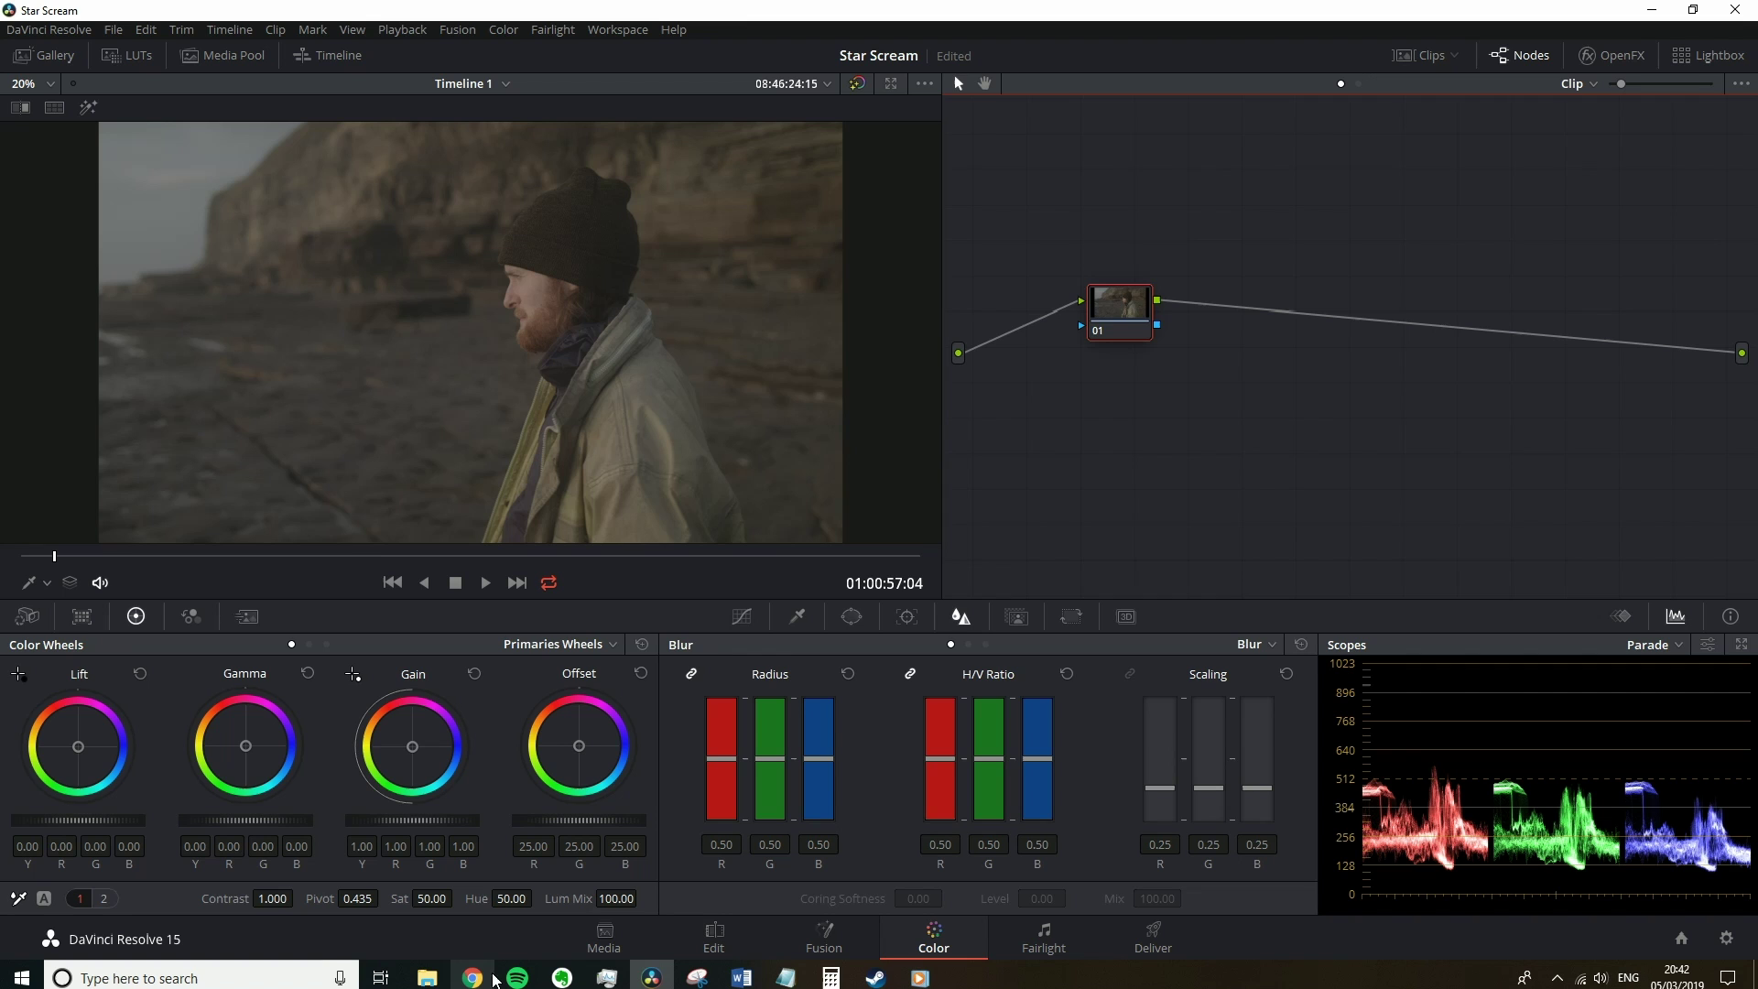
left_click_drag(1083, 319, 1059, 355)
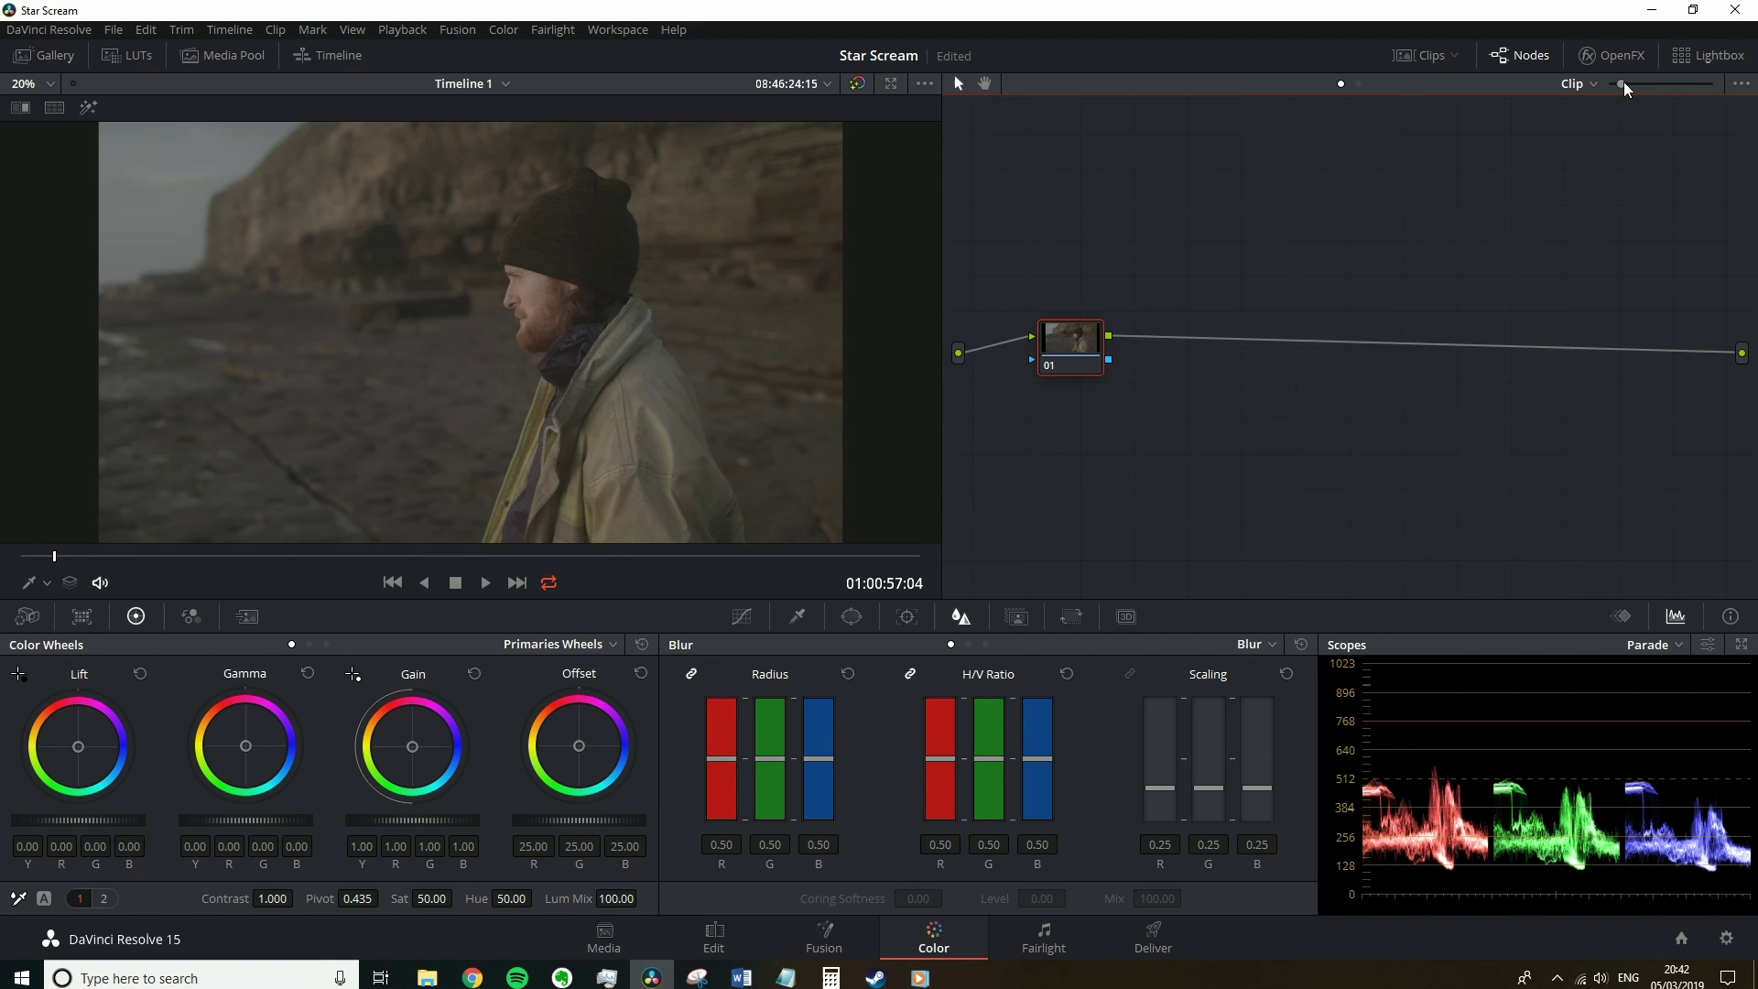
Drag FilmConvert Pro 2.20 from the OpenFX library onto node 01
left_click(1613, 55)
scroll(1730, 540, "down", 10)
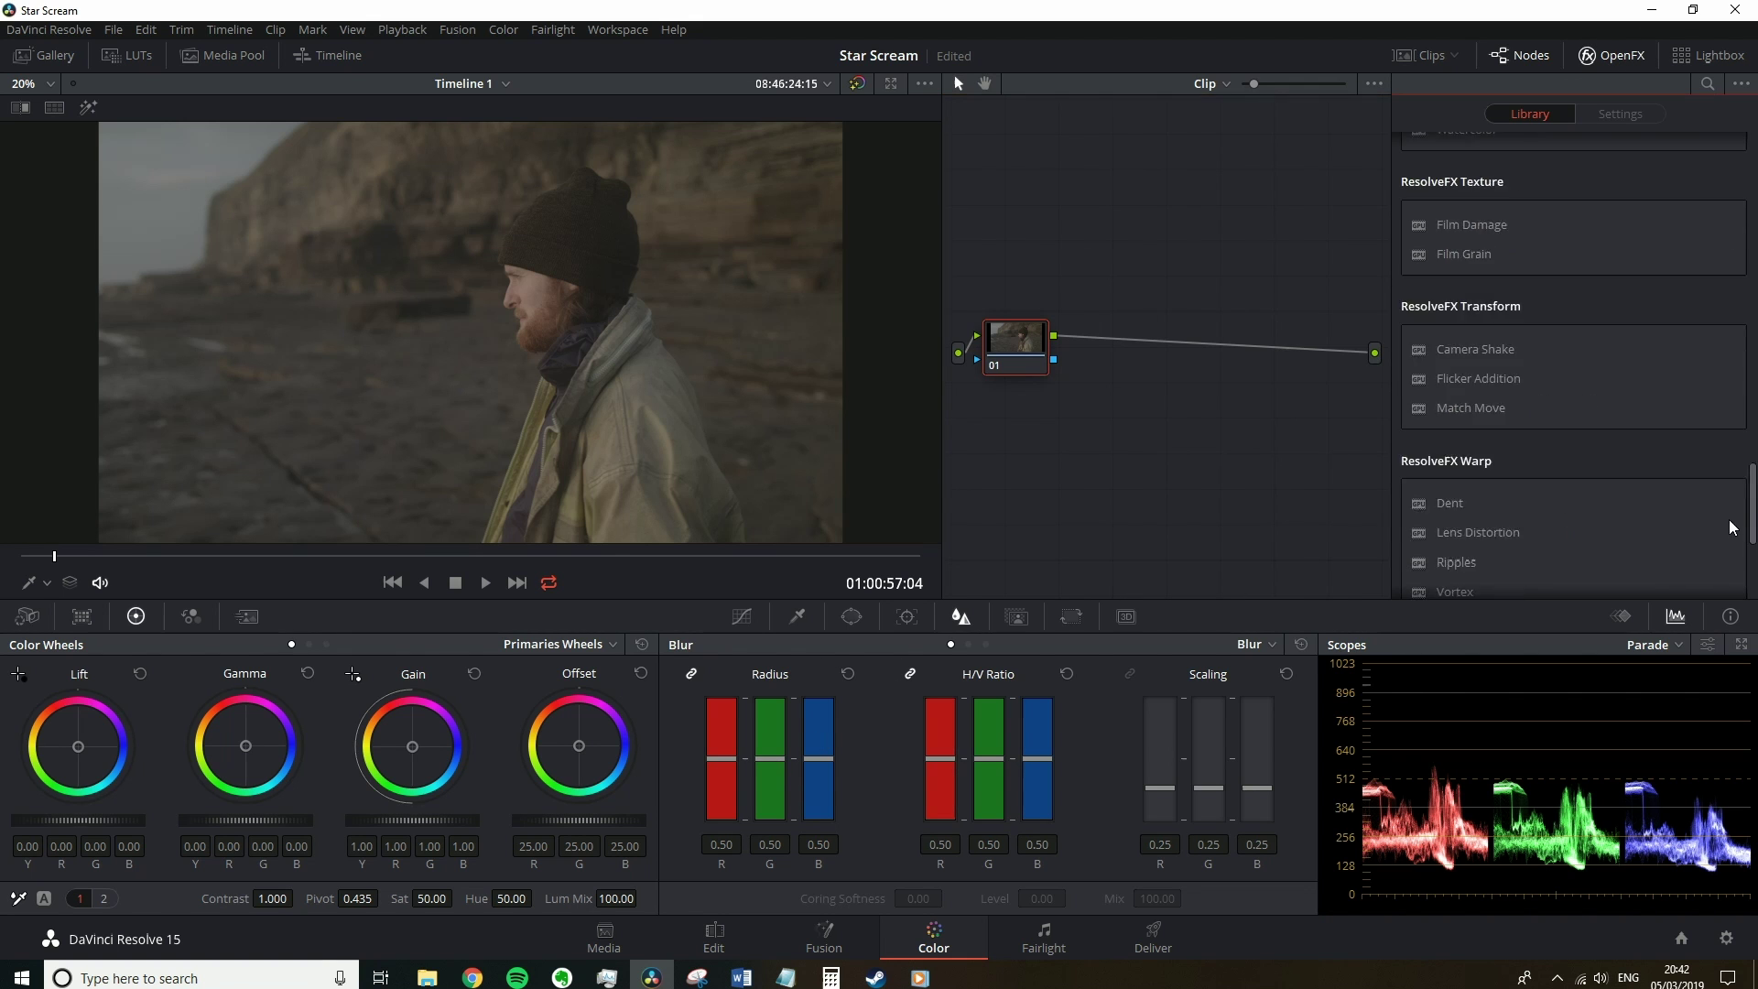
left_click_drag(1730, 570, 1016, 341)
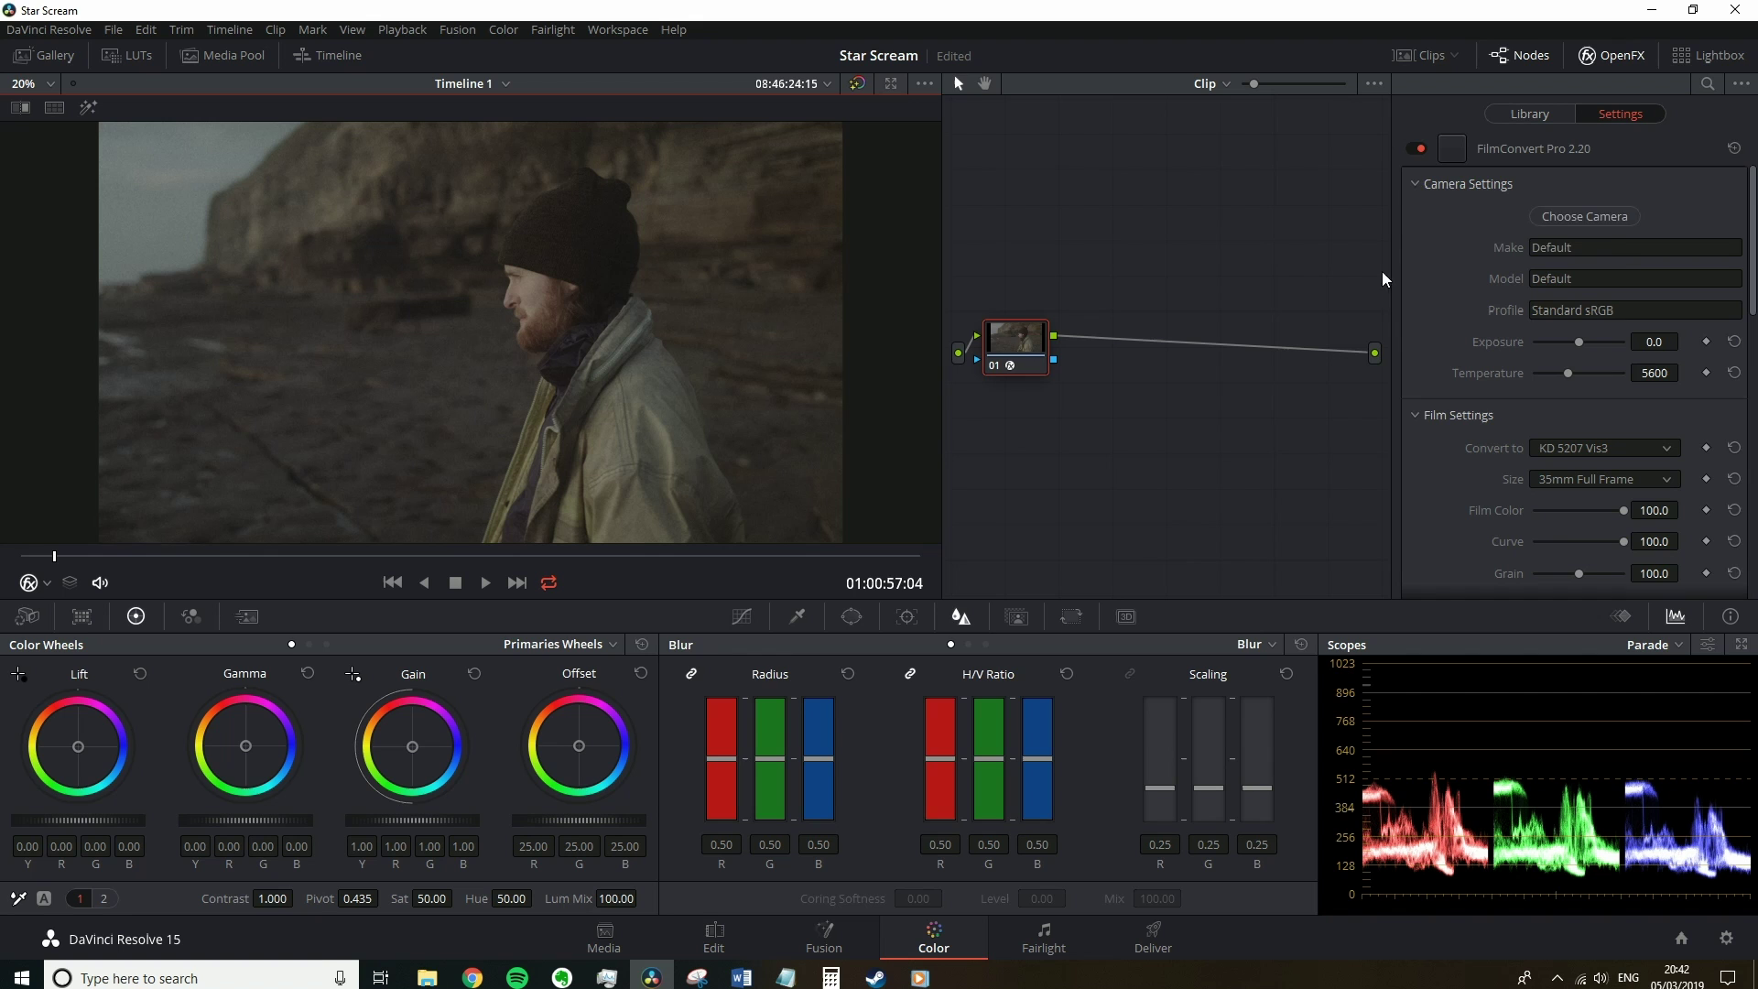
Set the FilmConvert camera to Black Magic Design BM URSA Mini 4.6k with the Film (Resolve11) profile
left_click(1585, 217)
left_click(1530, 182)
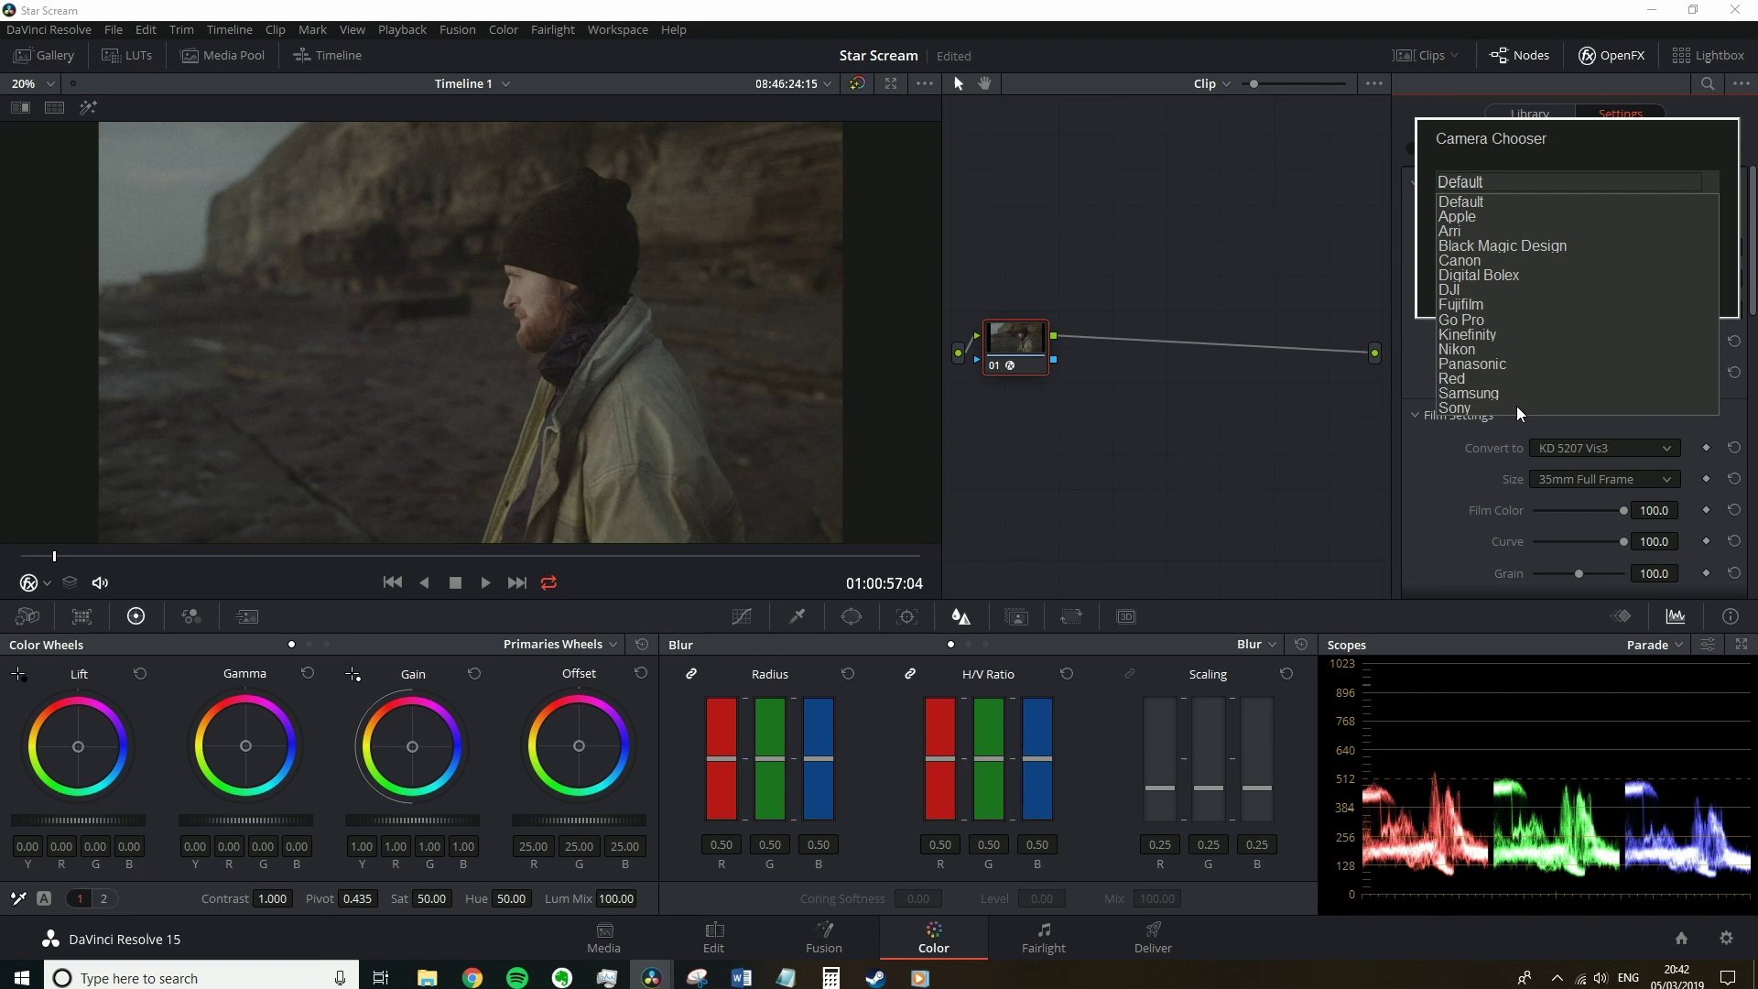
left_click(1504, 254)
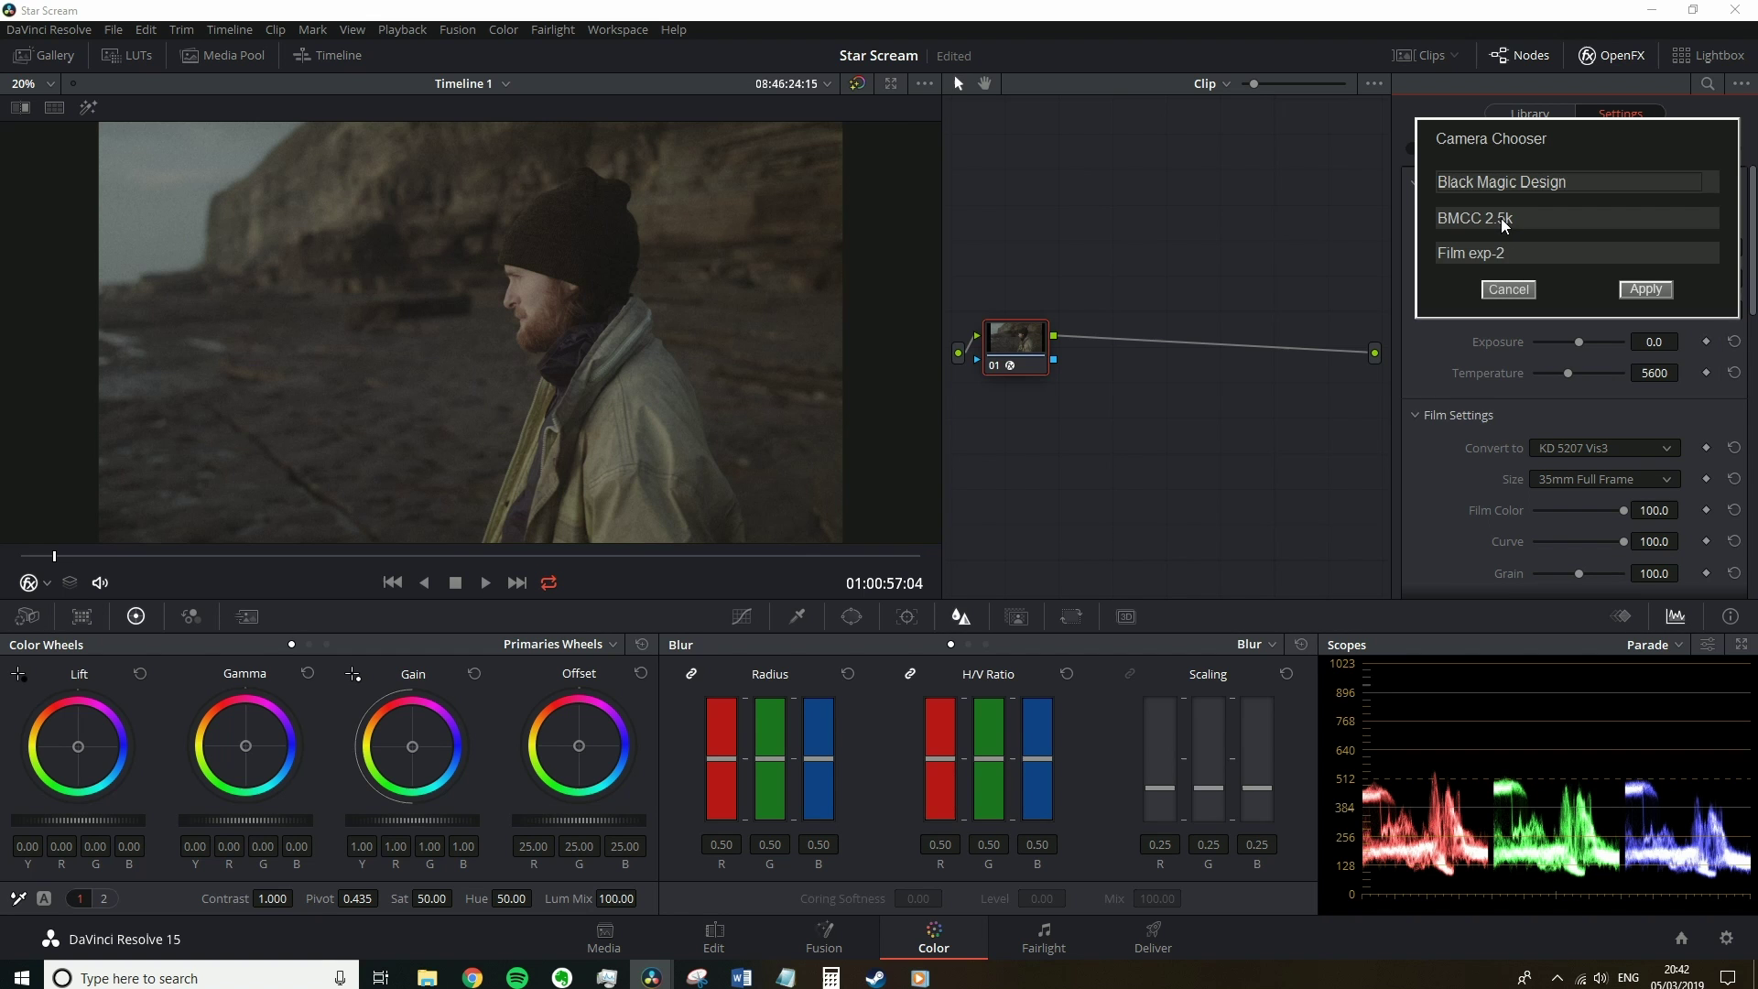
left_click(1504, 224)
left_click(1513, 295)
left_click(1511, 254)
left_click(1513, 293)
left_click(1627, 291)
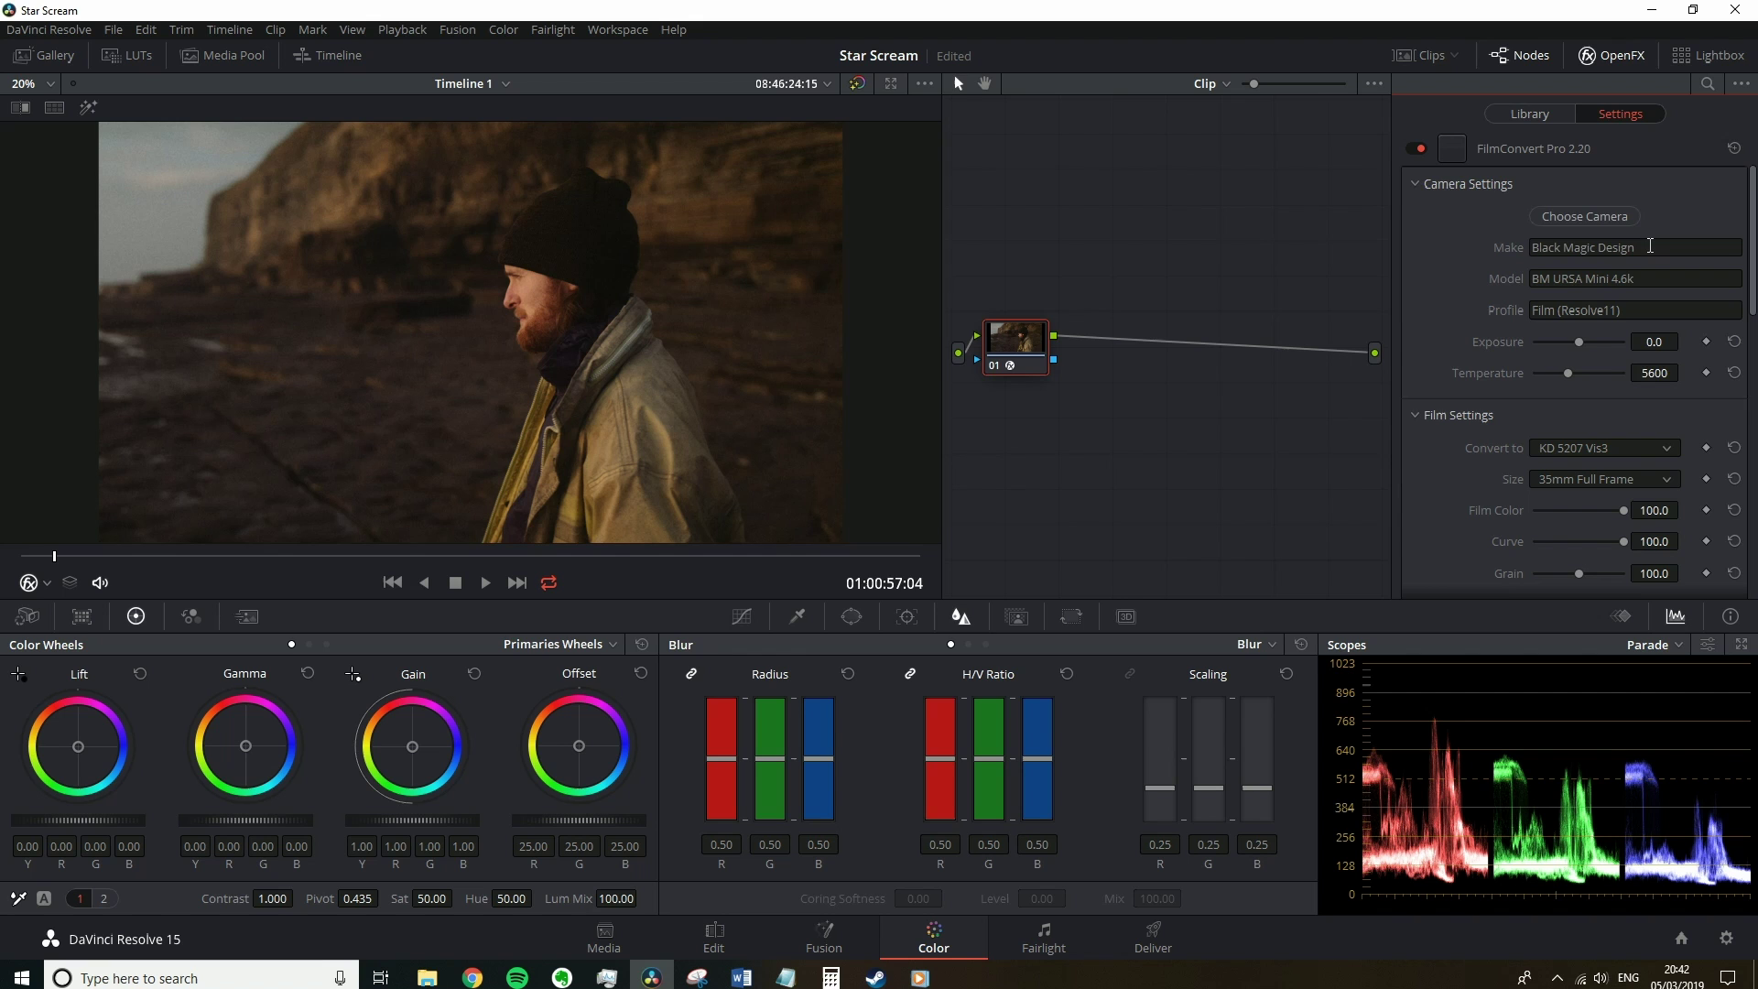
Switch the camera to Red One, trying the Redcolor3 - RedLogFilm and Redcolor2 - Redgamma profiles
left_click(1584, 216)
left_click(1492, 364)
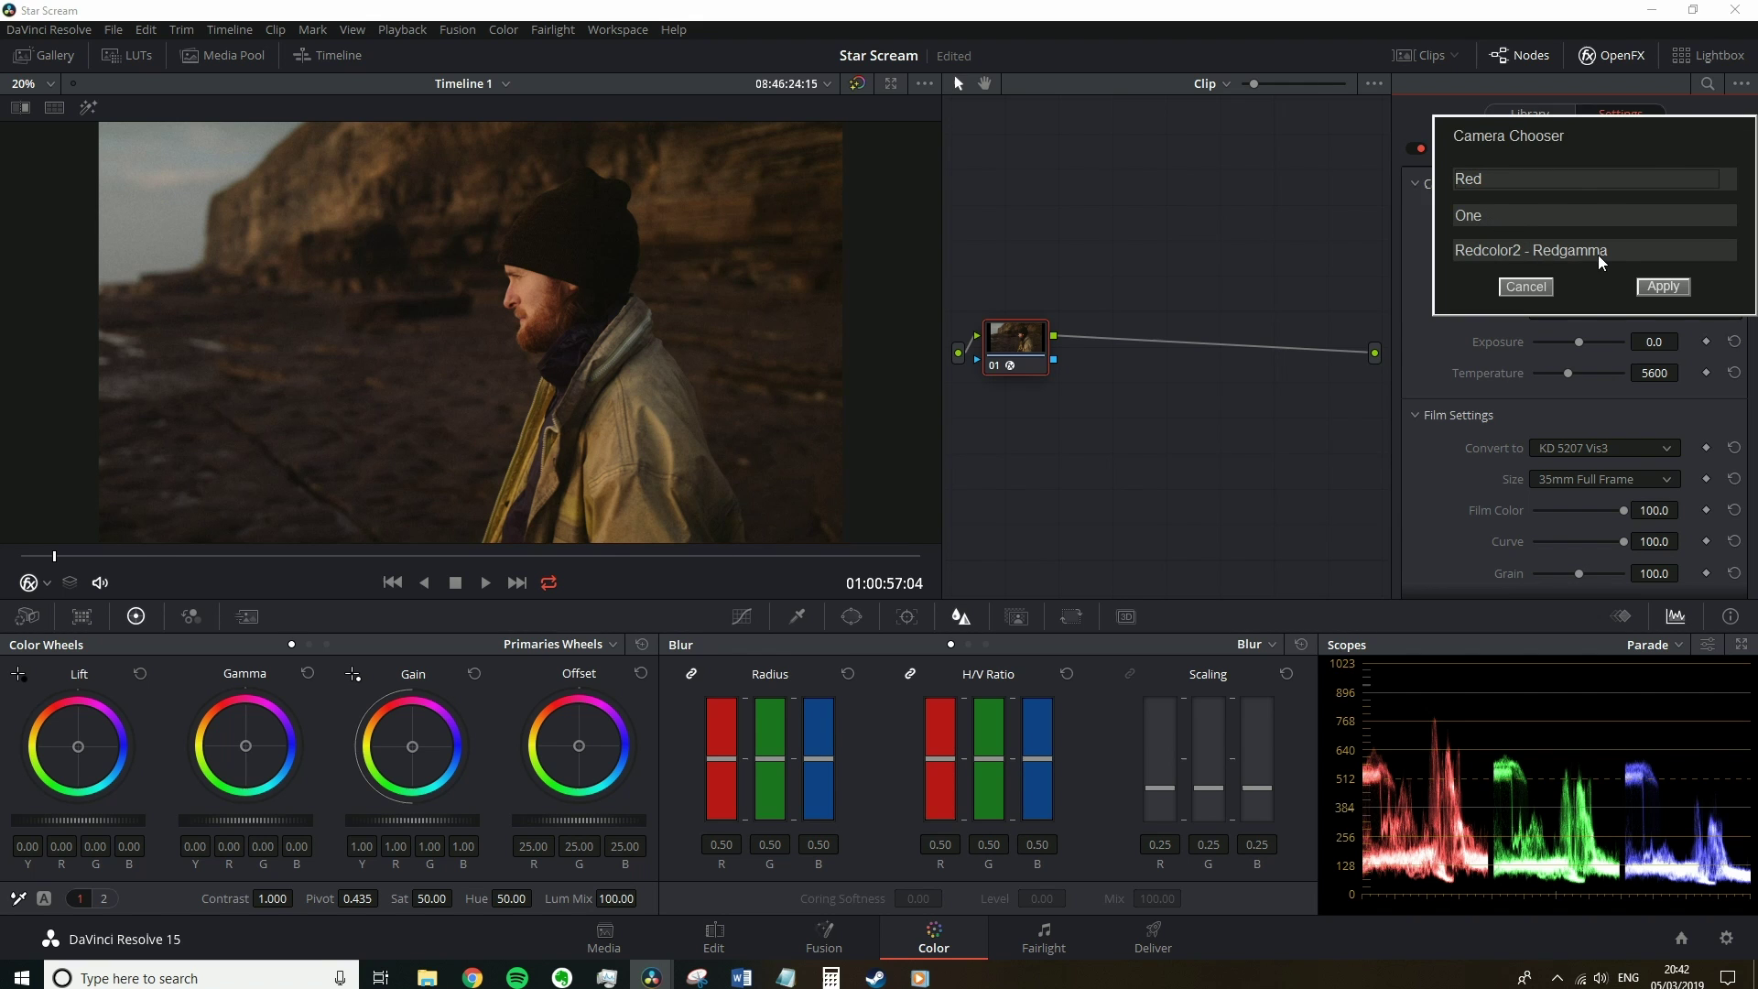
left_click(1621, 252)
left_click(1567, 295)
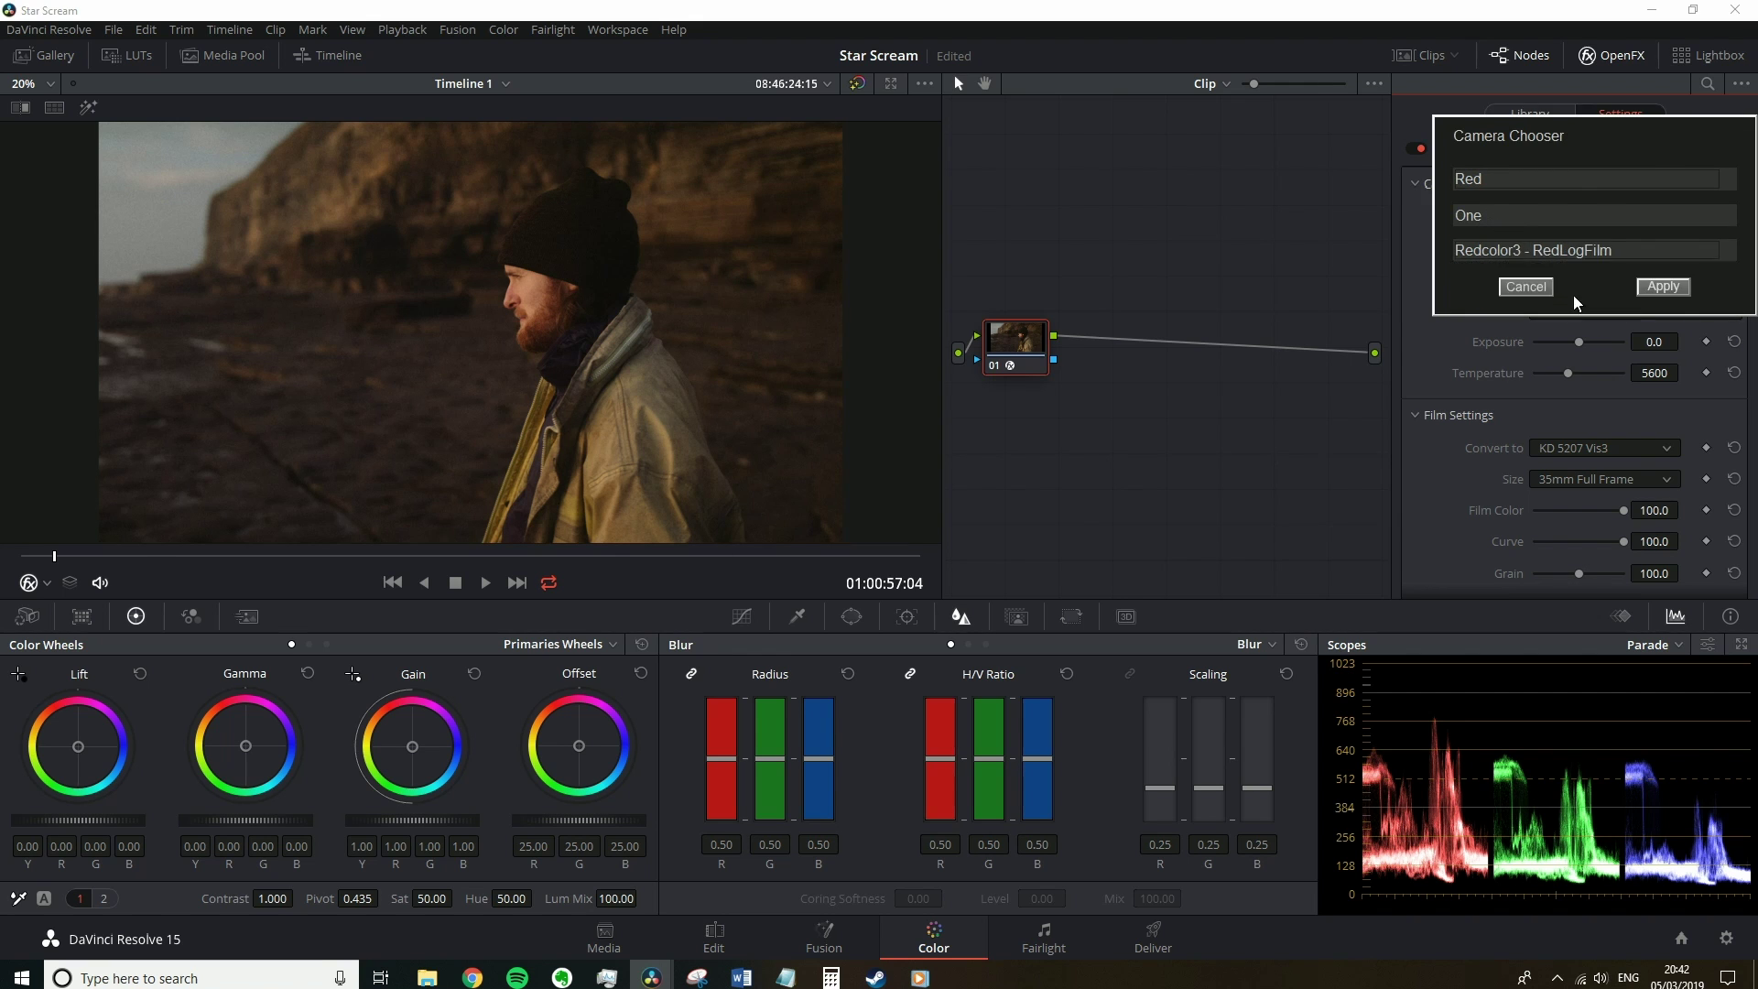
left_click(1655, 288)
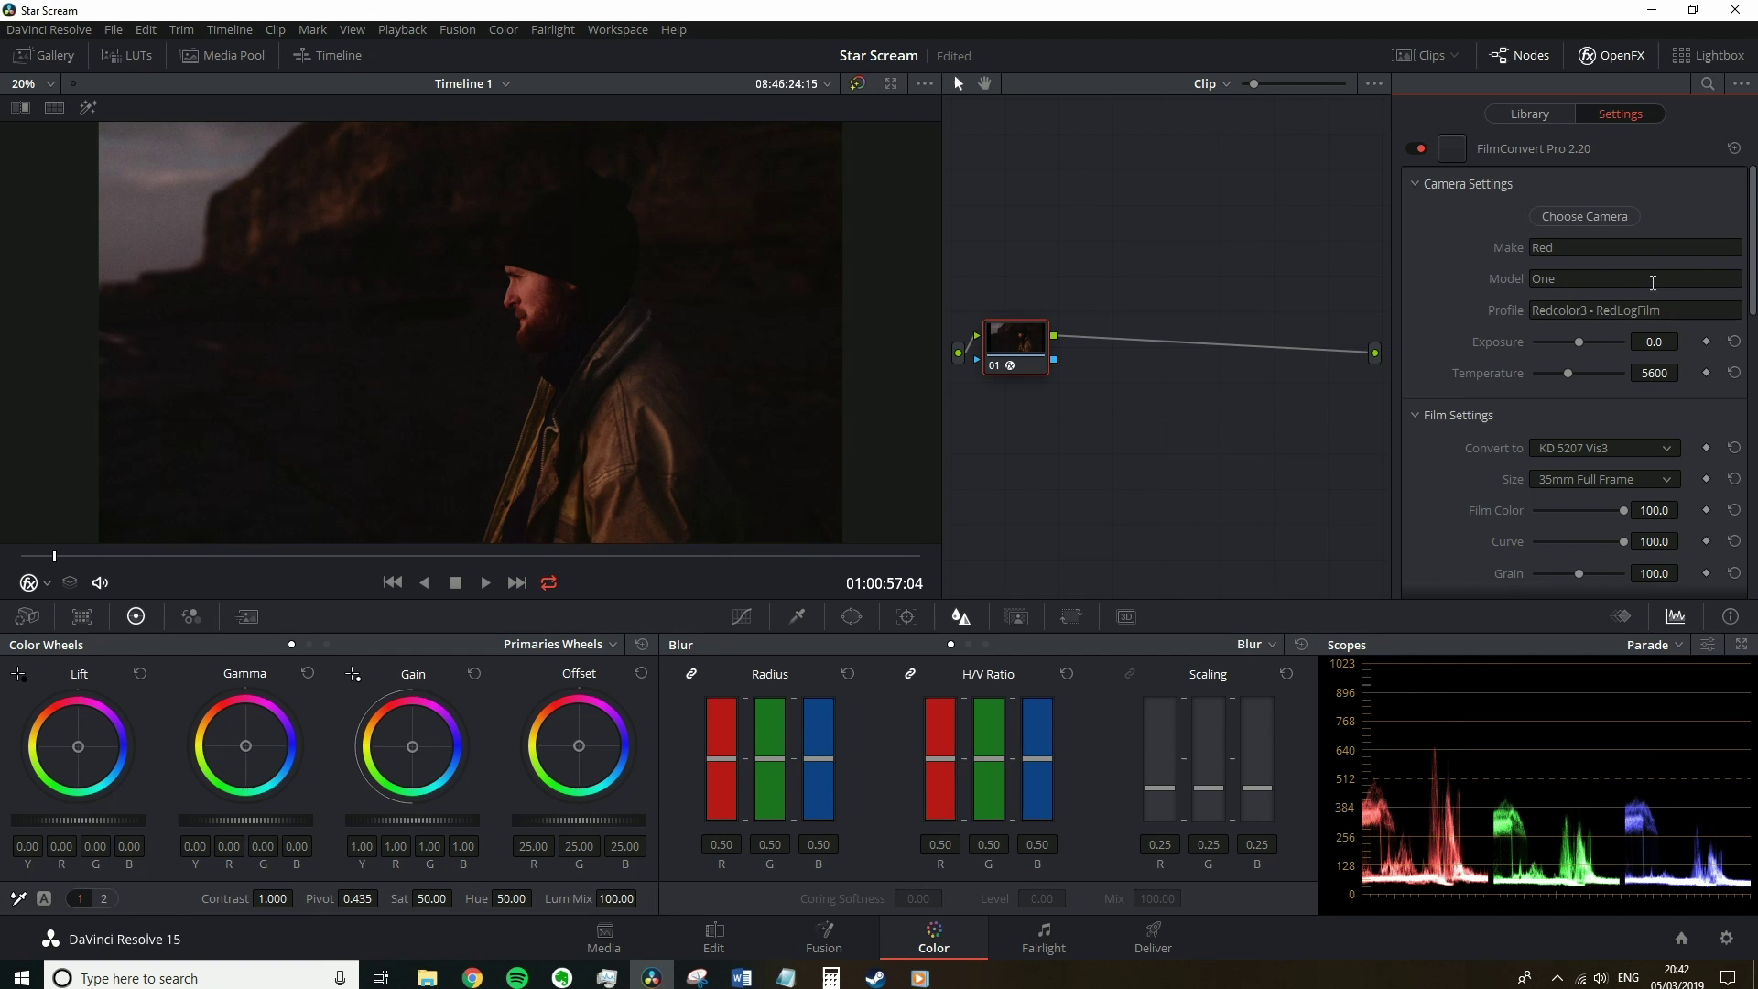
left_click(1584, 217)
left_click(1620, 252)
left_click(1567, 275)
left_click(1655, 288)
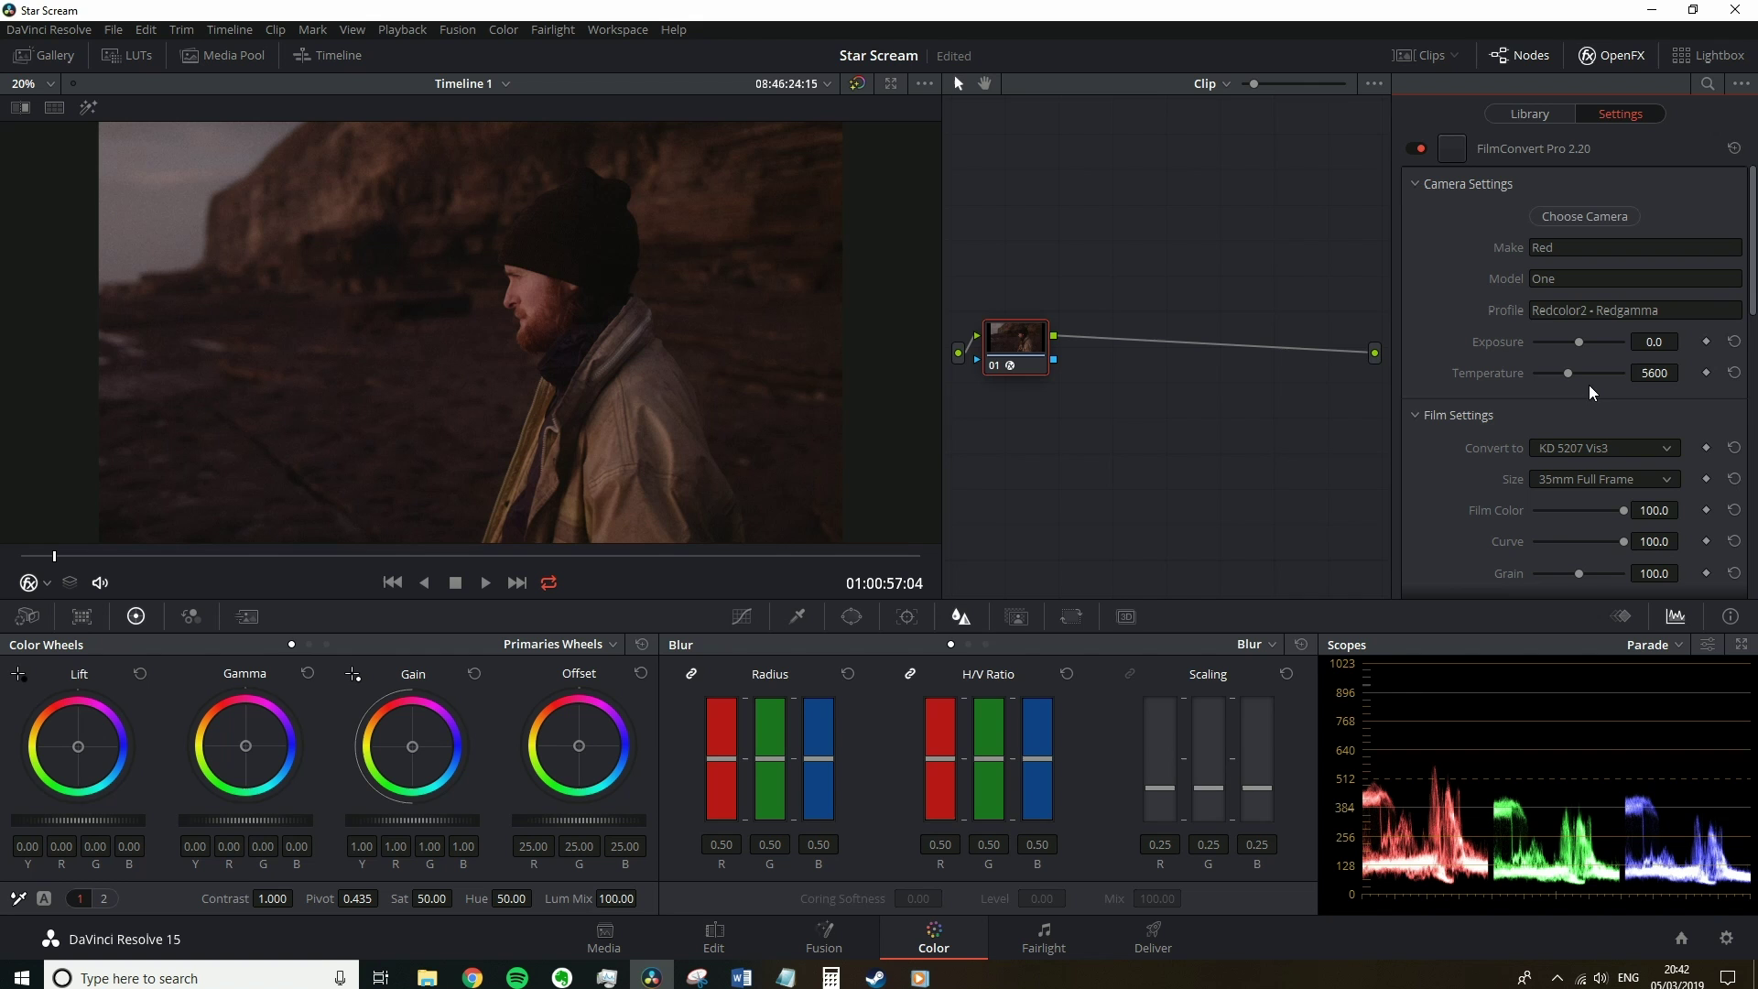
Apply the Redcolor3 - Redgamma3 profile to the Red One camera
left_click(1584, 217)
left_click(1620, 253)
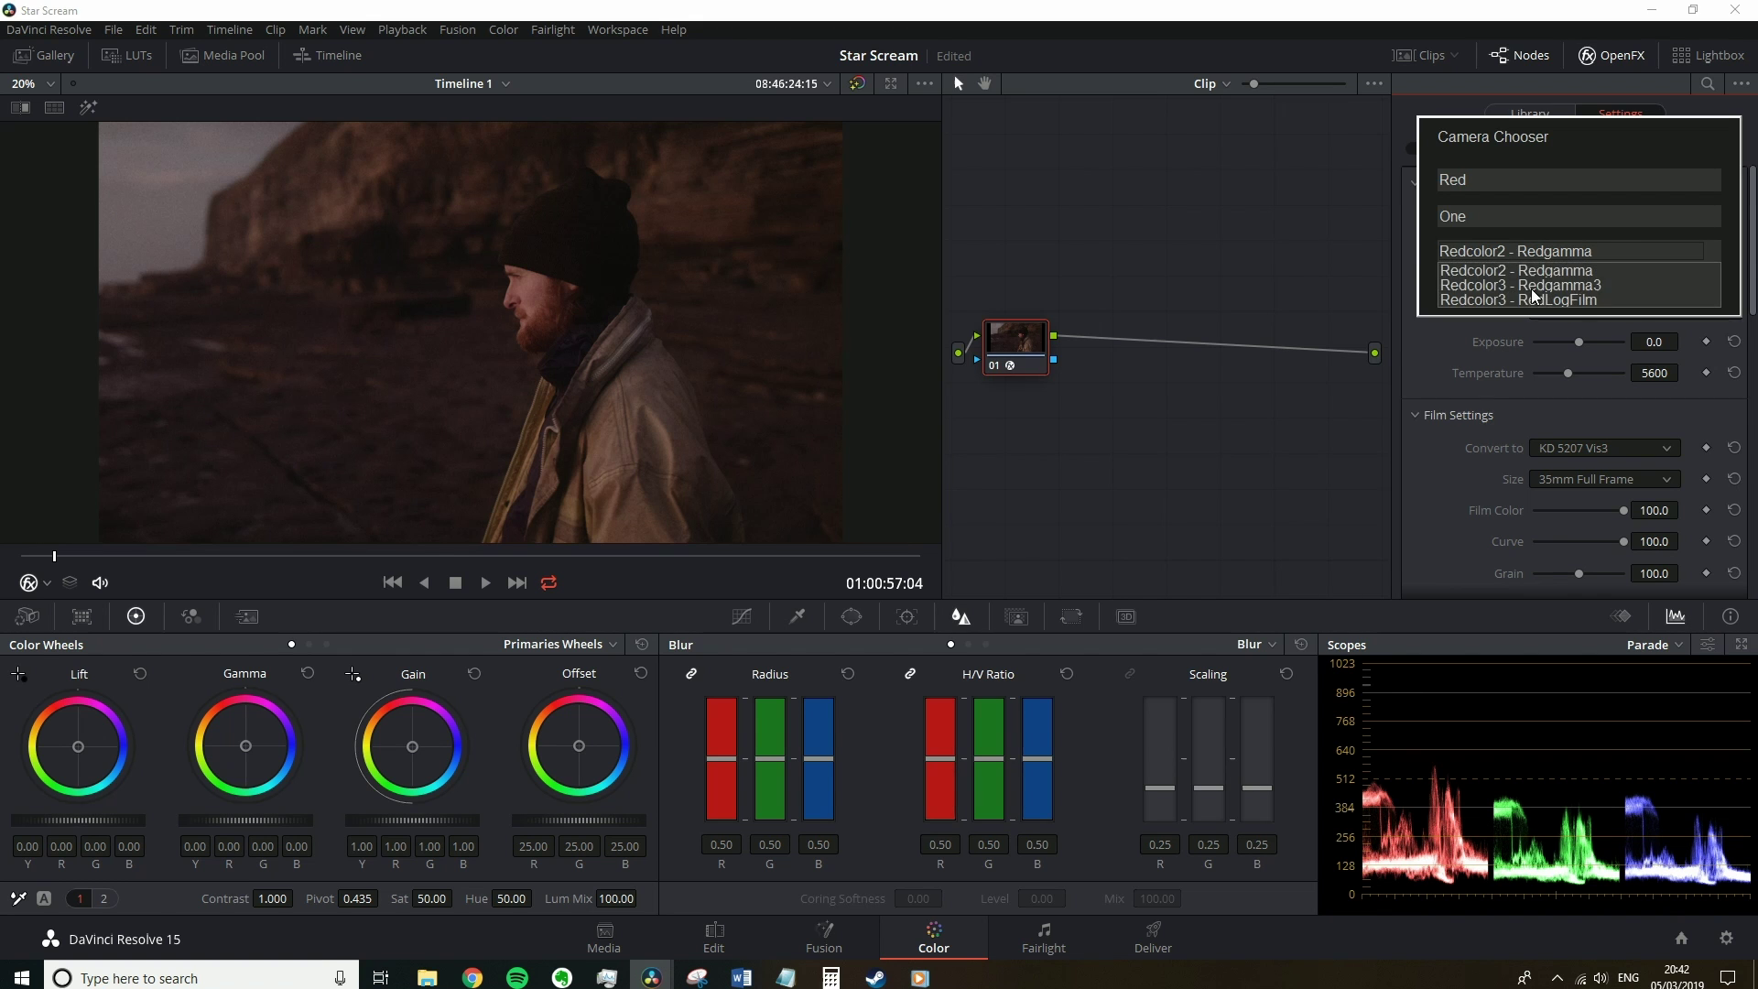
left_click(1532, 297)
left_click(1655, 287)
Try Black Magic Design as the camera make, then decline the profile download prompt
left_click(1583, 217)
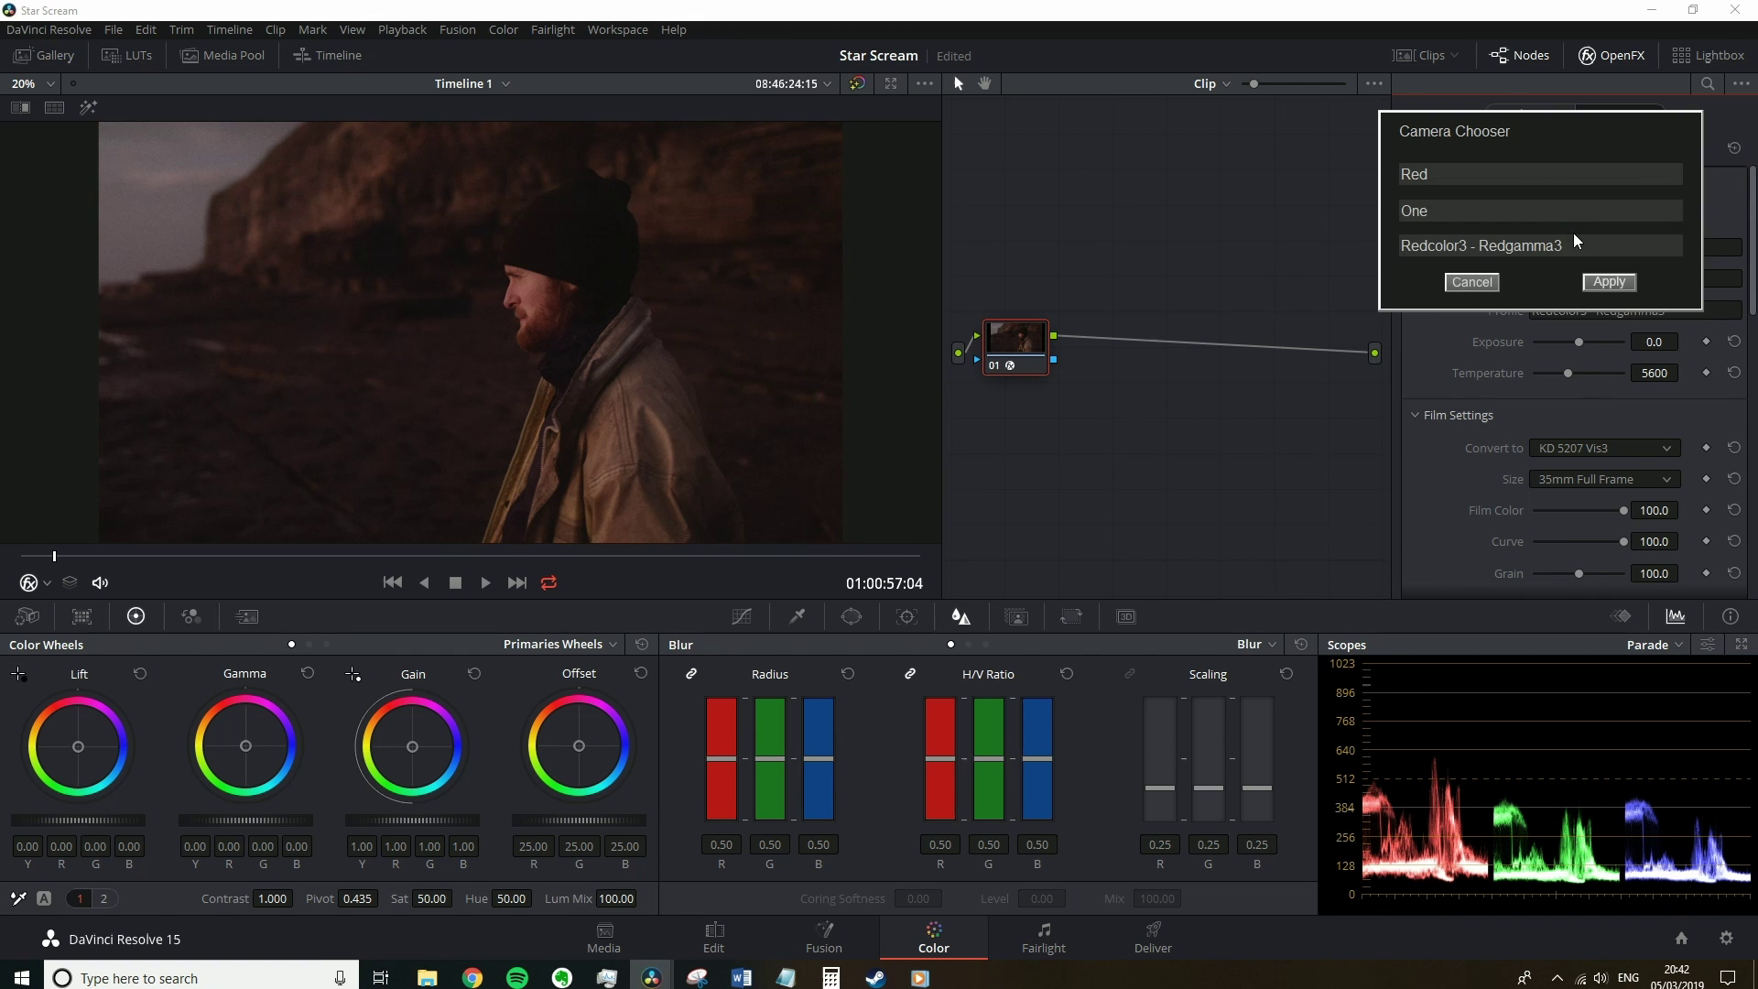
left_click(1542, 180)
left_click(1497, 240)
left_click(1491, 211)
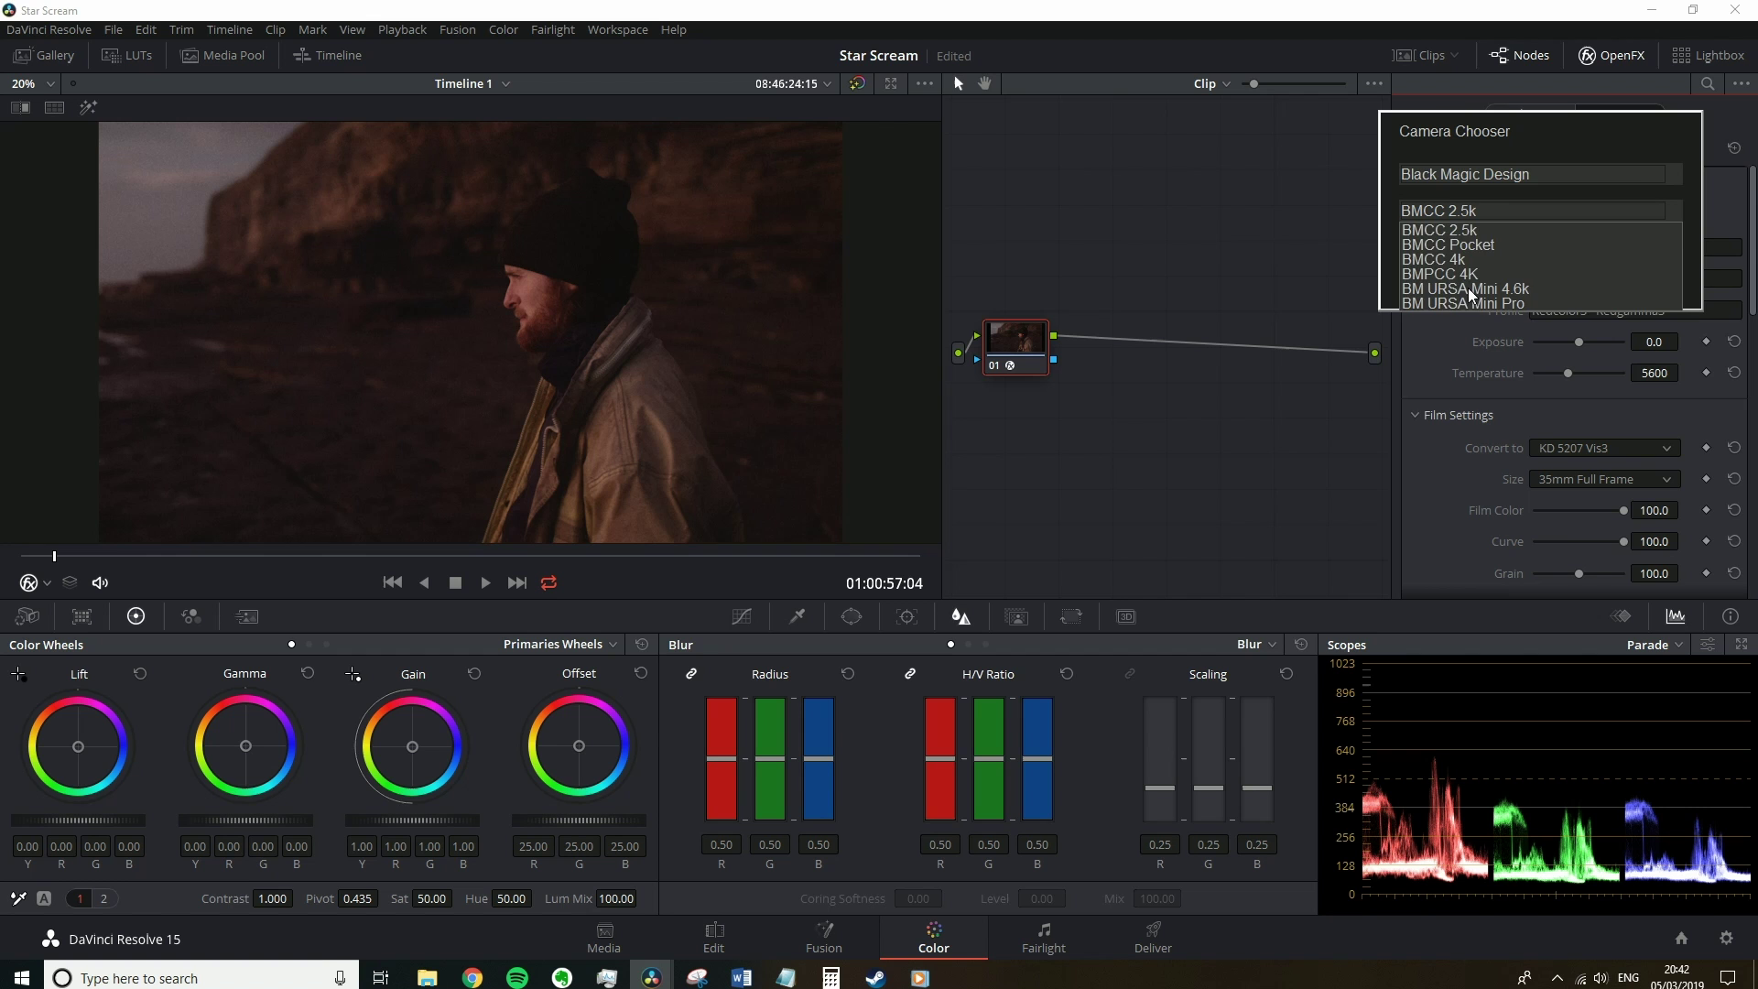
left_click(1344, 322)
left_click(1474, 284)
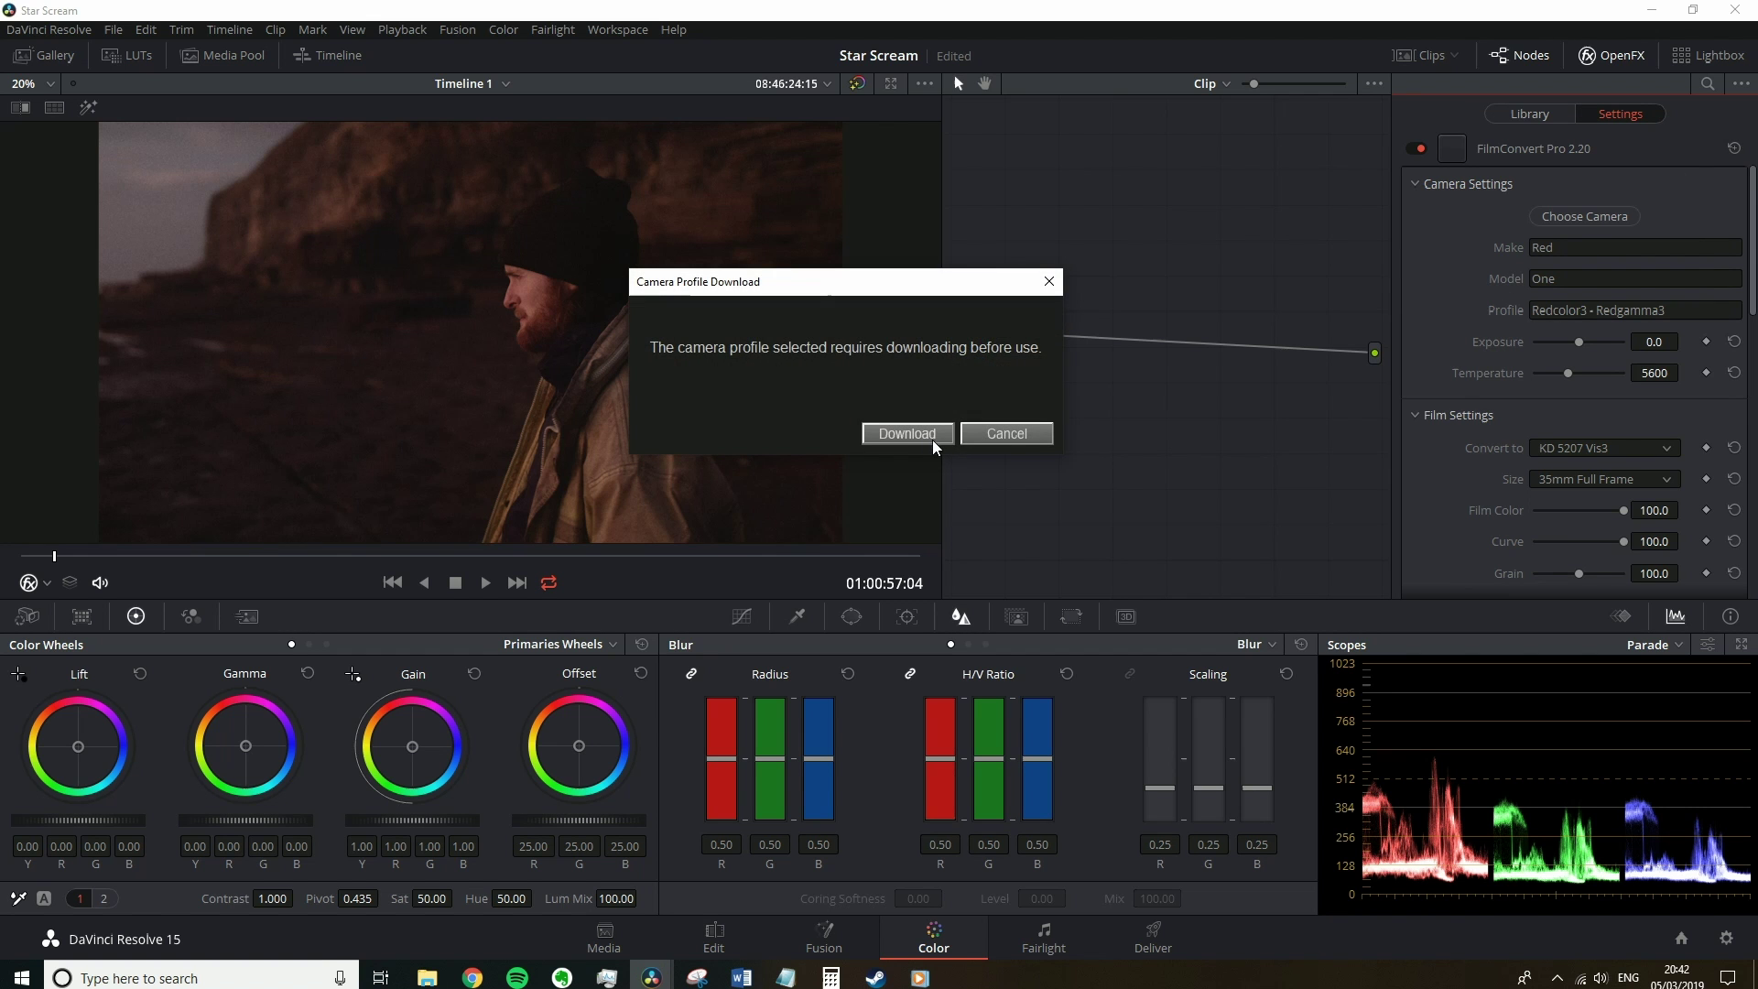
left_click(1006, 433)
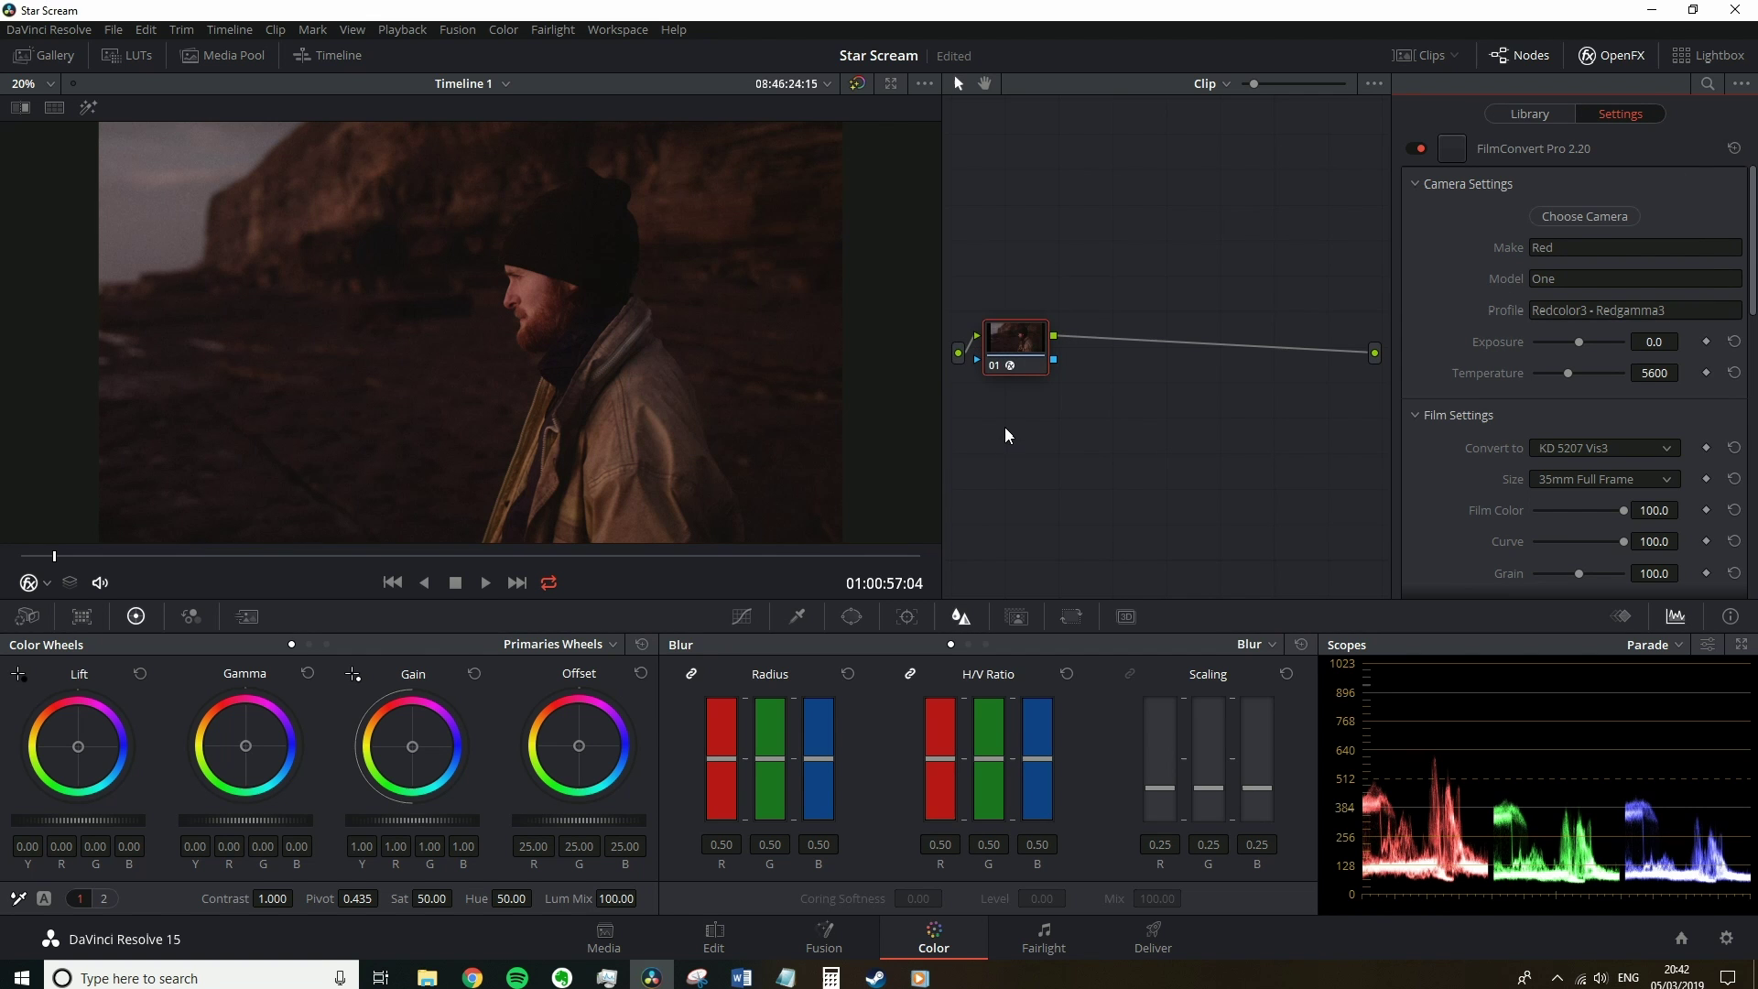
Remove FilmConvert from node 01 and move over to the Edit page
right_click(1012, 352)
left_click(1126, 444)
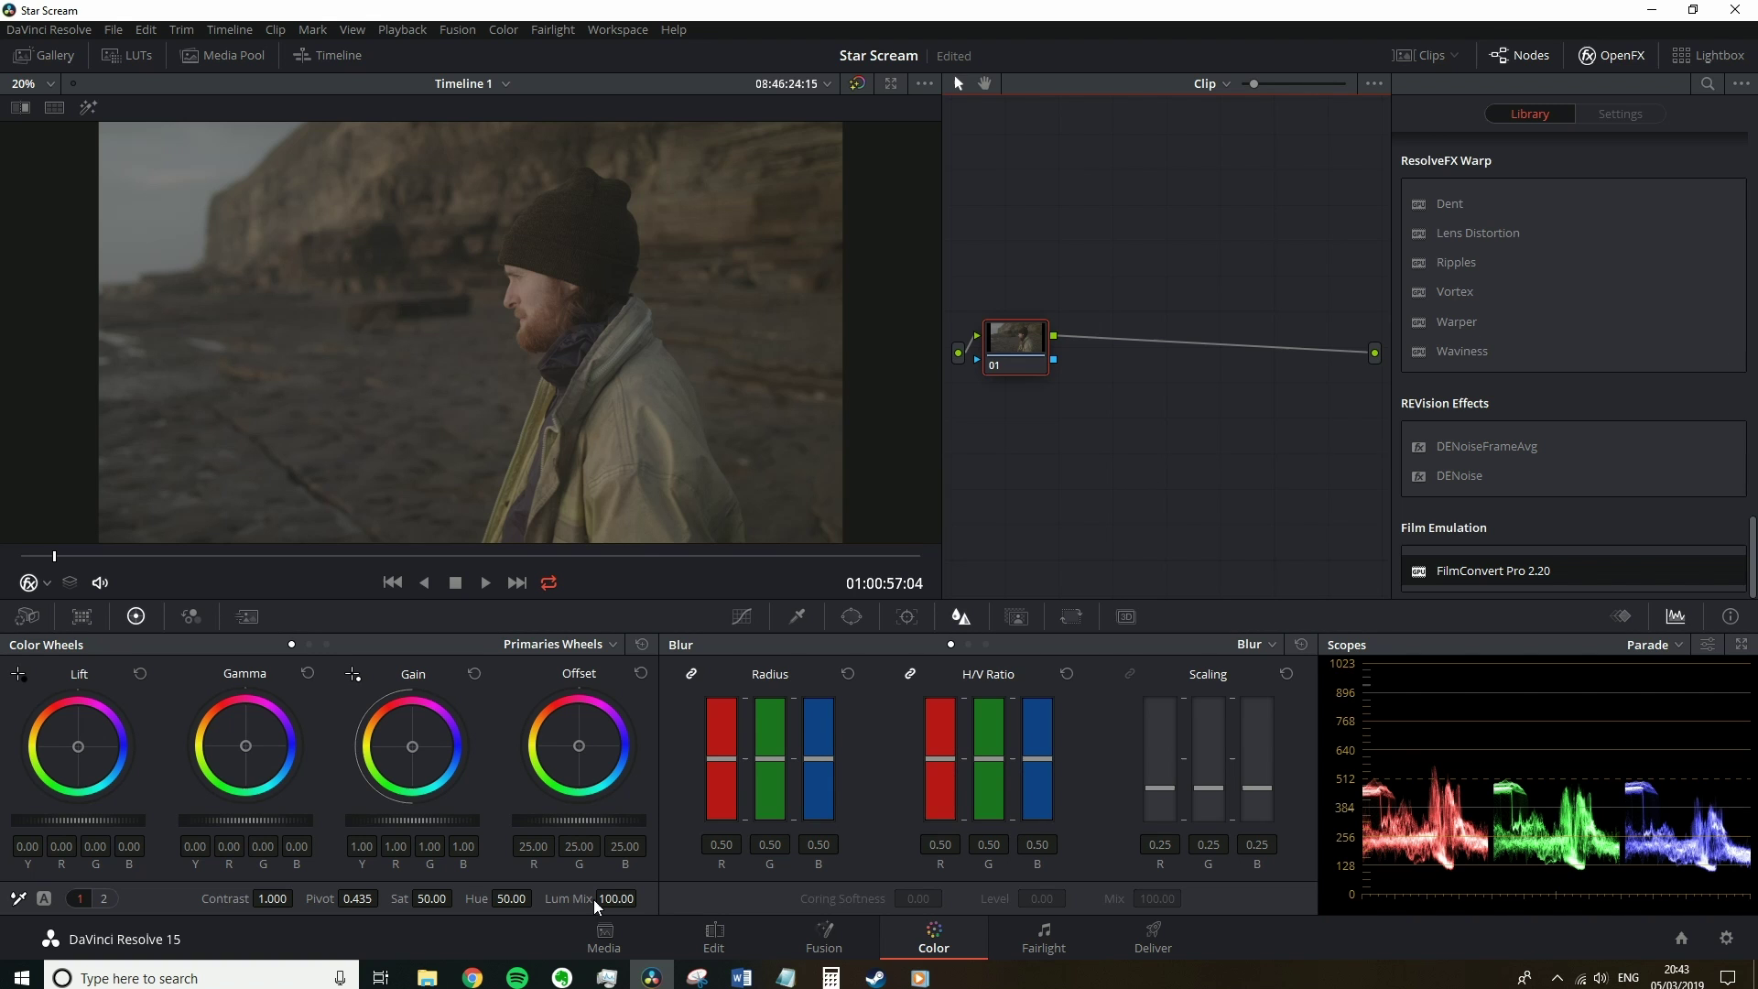
left_click(720, 933)
Apply FilmConvert Pro 2.20 from the OpenFX filters to the clip on V1
scroll(193, 754, "down", 5)
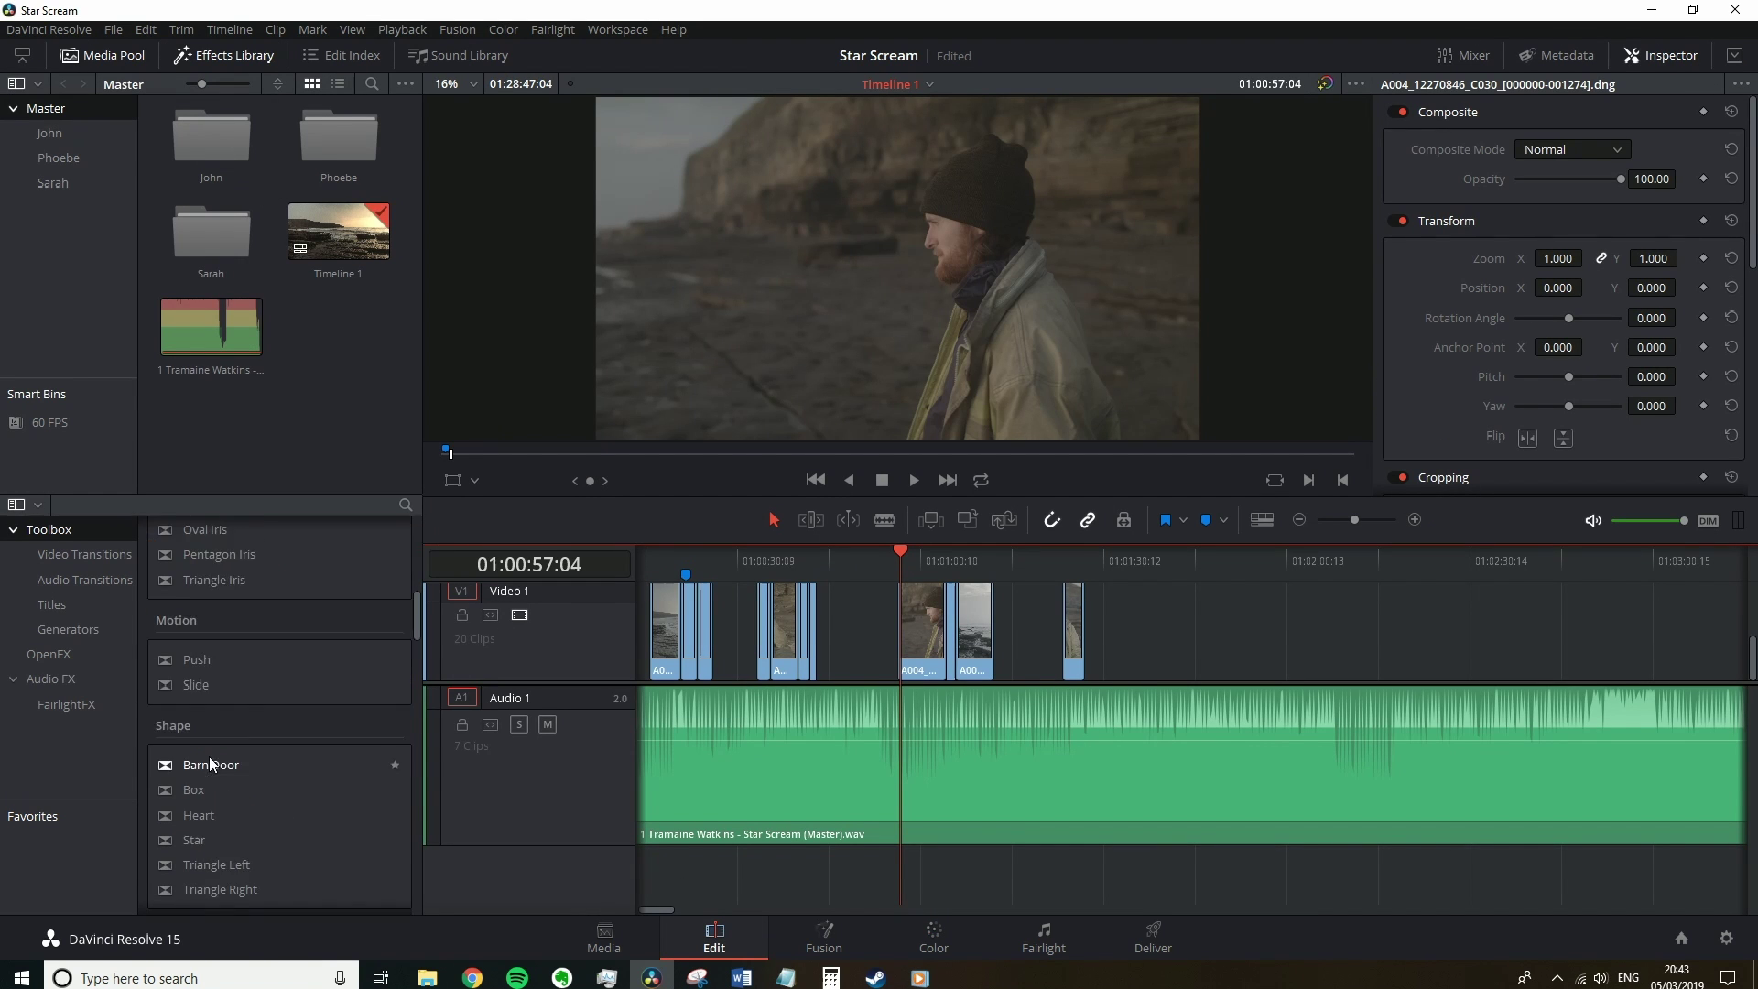
scroll(208, 756, "down", 3)
left_click(66, 654)
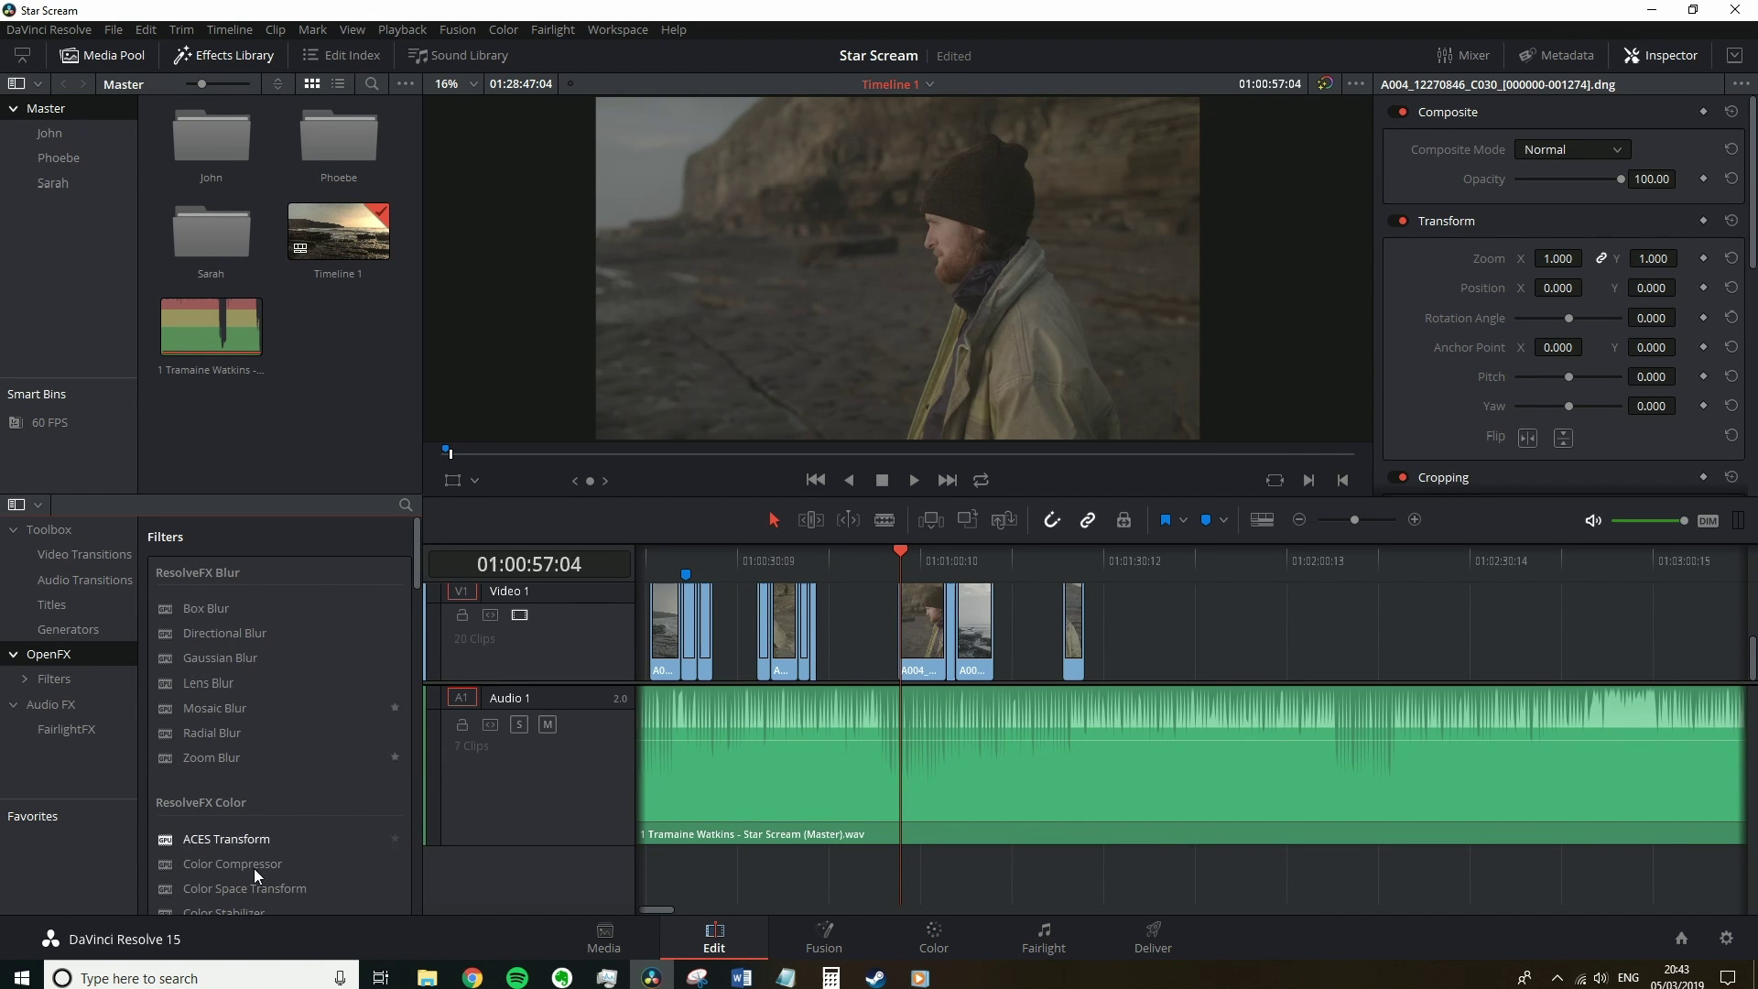
scroll(252, 856, "down", 3)
left_click_drag(414, 676, 433, 919)
left_click_drag(217, 893, 905, 607)
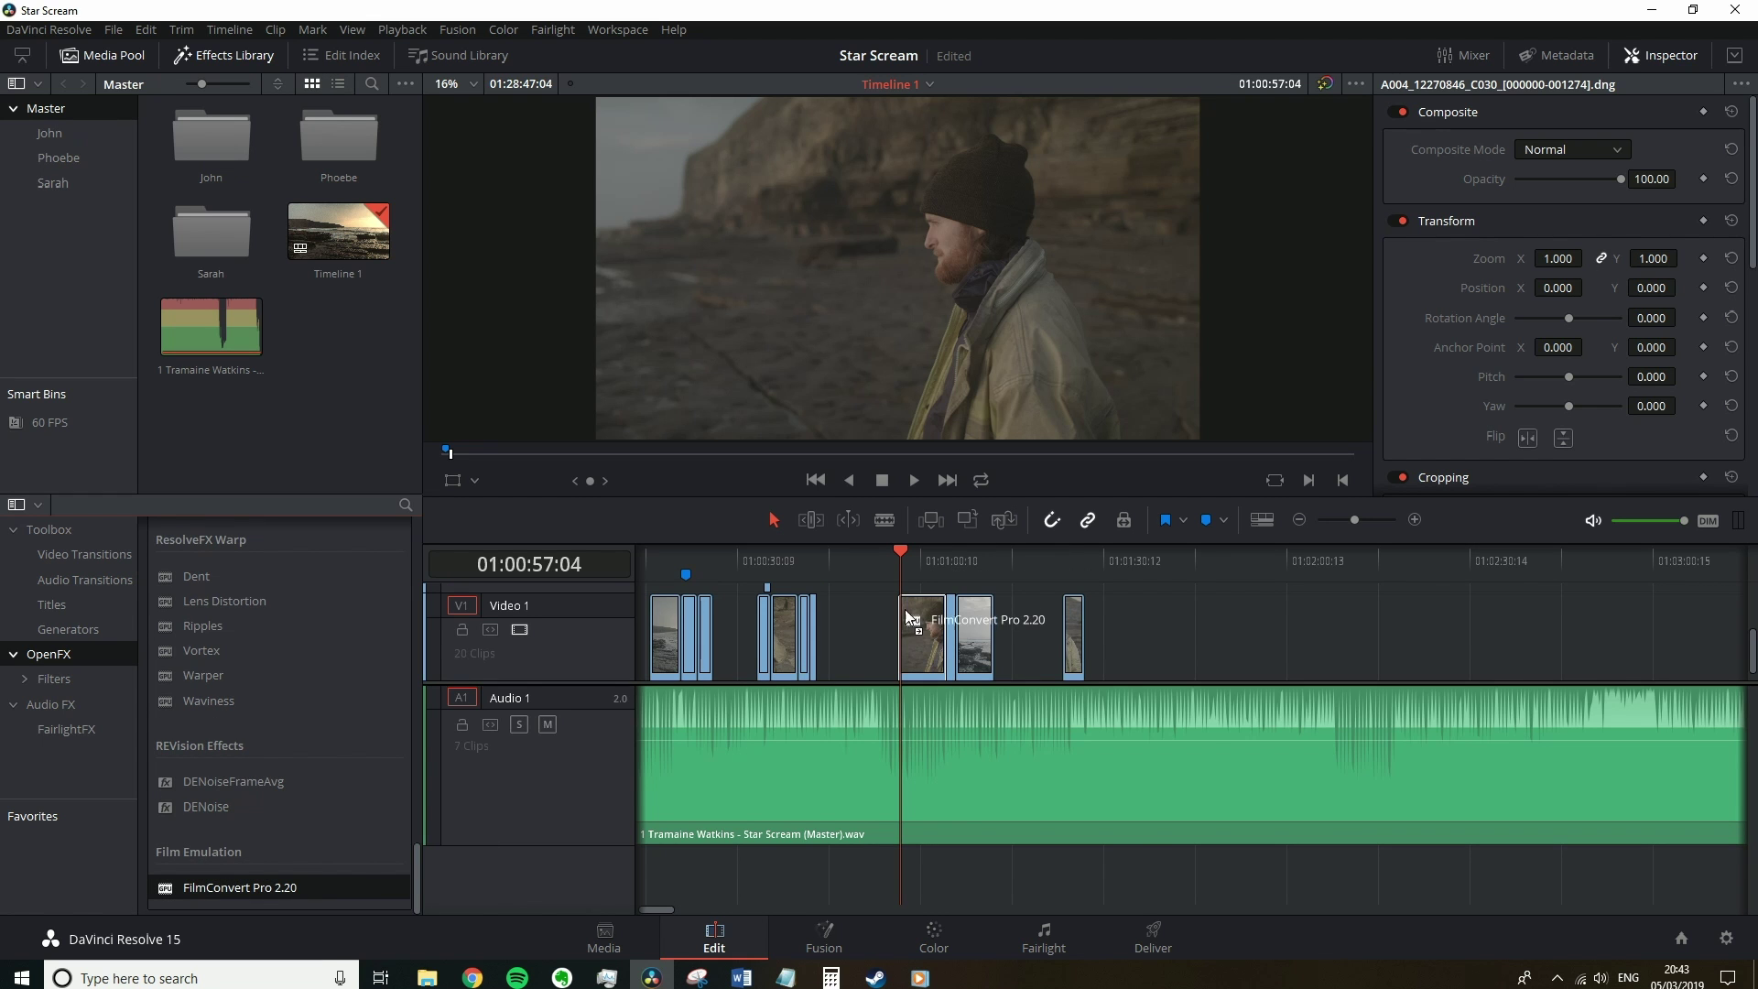
Back on the Color page, drop FilmConvert Pro 2.20 onto node 01 and widen its settings panel
left_click(942, 934)
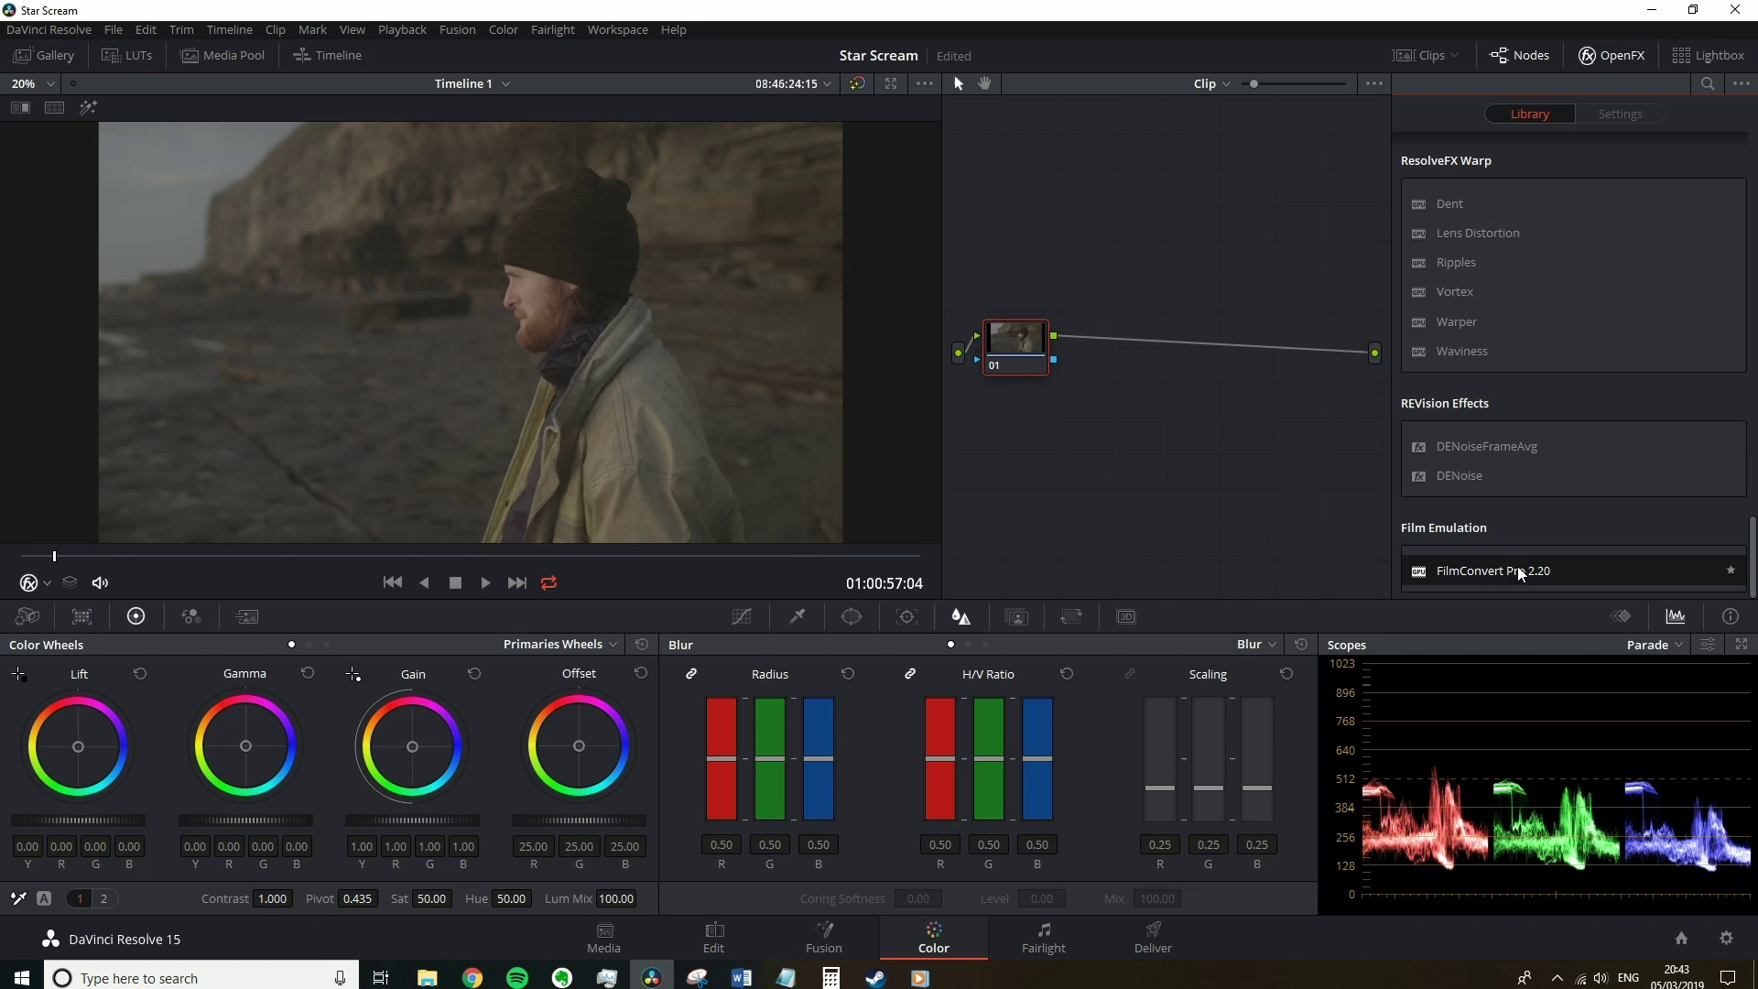
left_click_drag(1499, 583, 1016, 346)
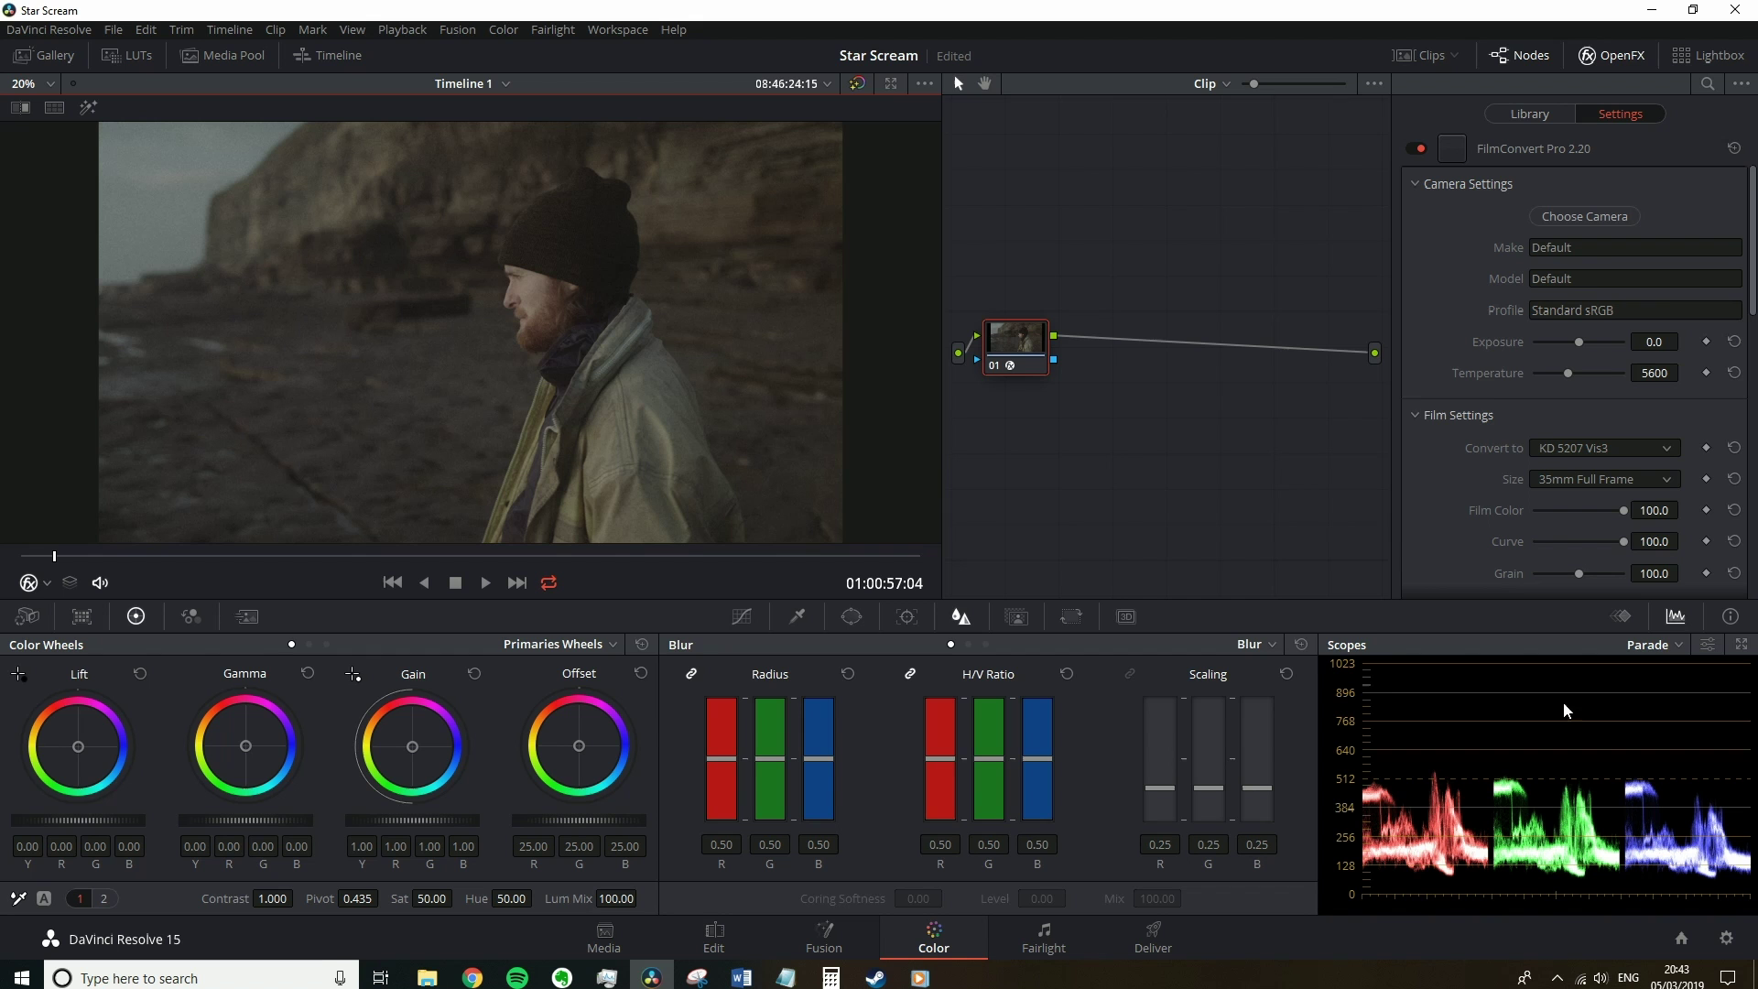
left_click_drag(1401, 588, 1343, 572)
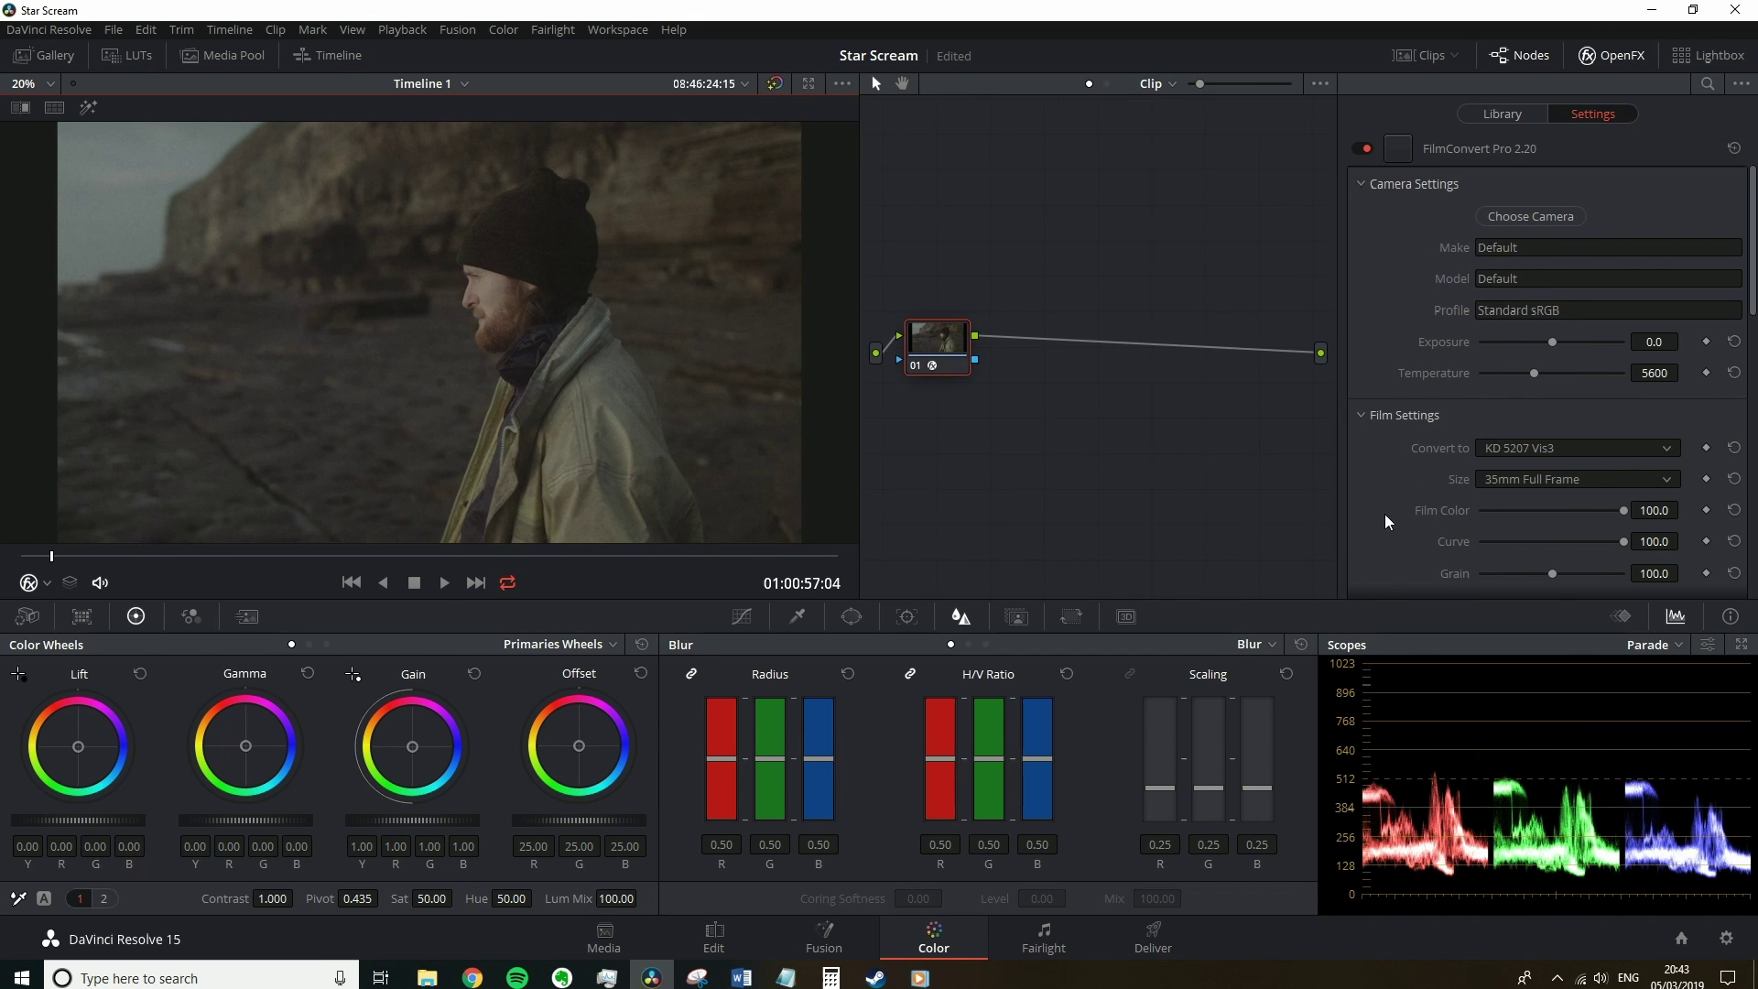
scroll(1431, 454, "down", 3)
scroll(1431, 455, "up", 3)
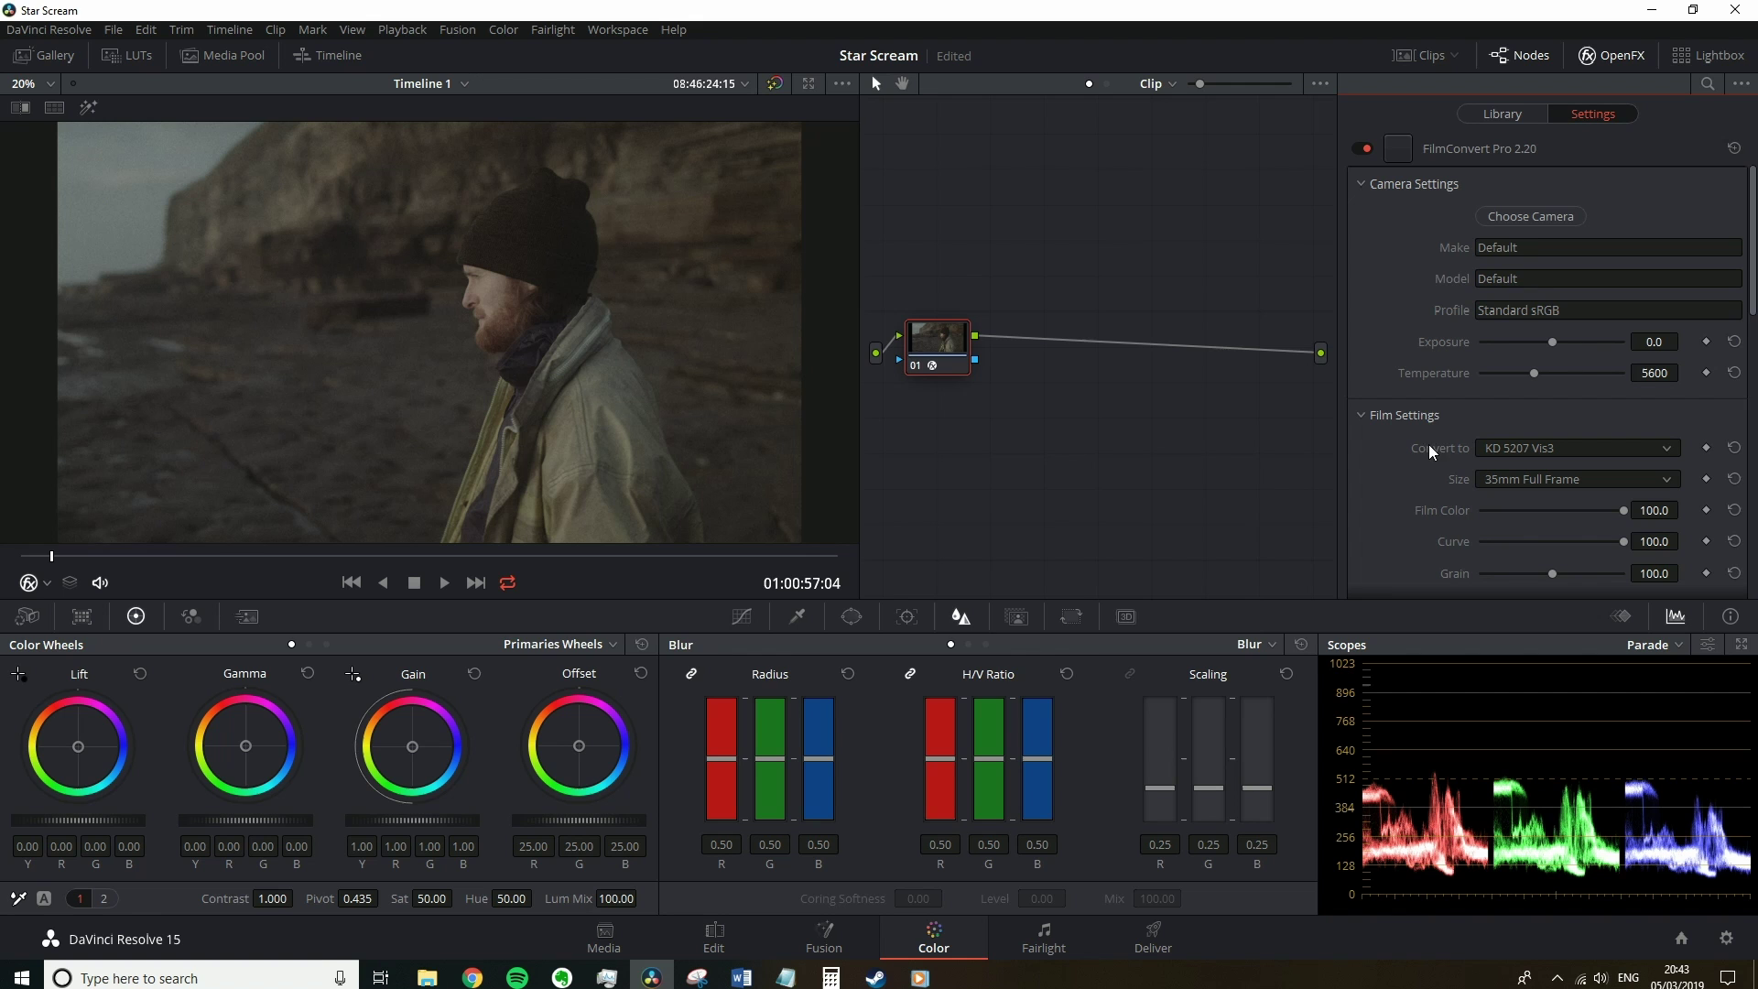
Choose the Black Magic Design BM URSA Mini 4.6k camera with the Film (Resolve11) profile
left_click(1530, 223)
left_click(1520, 185)
left_click(1472, 250)
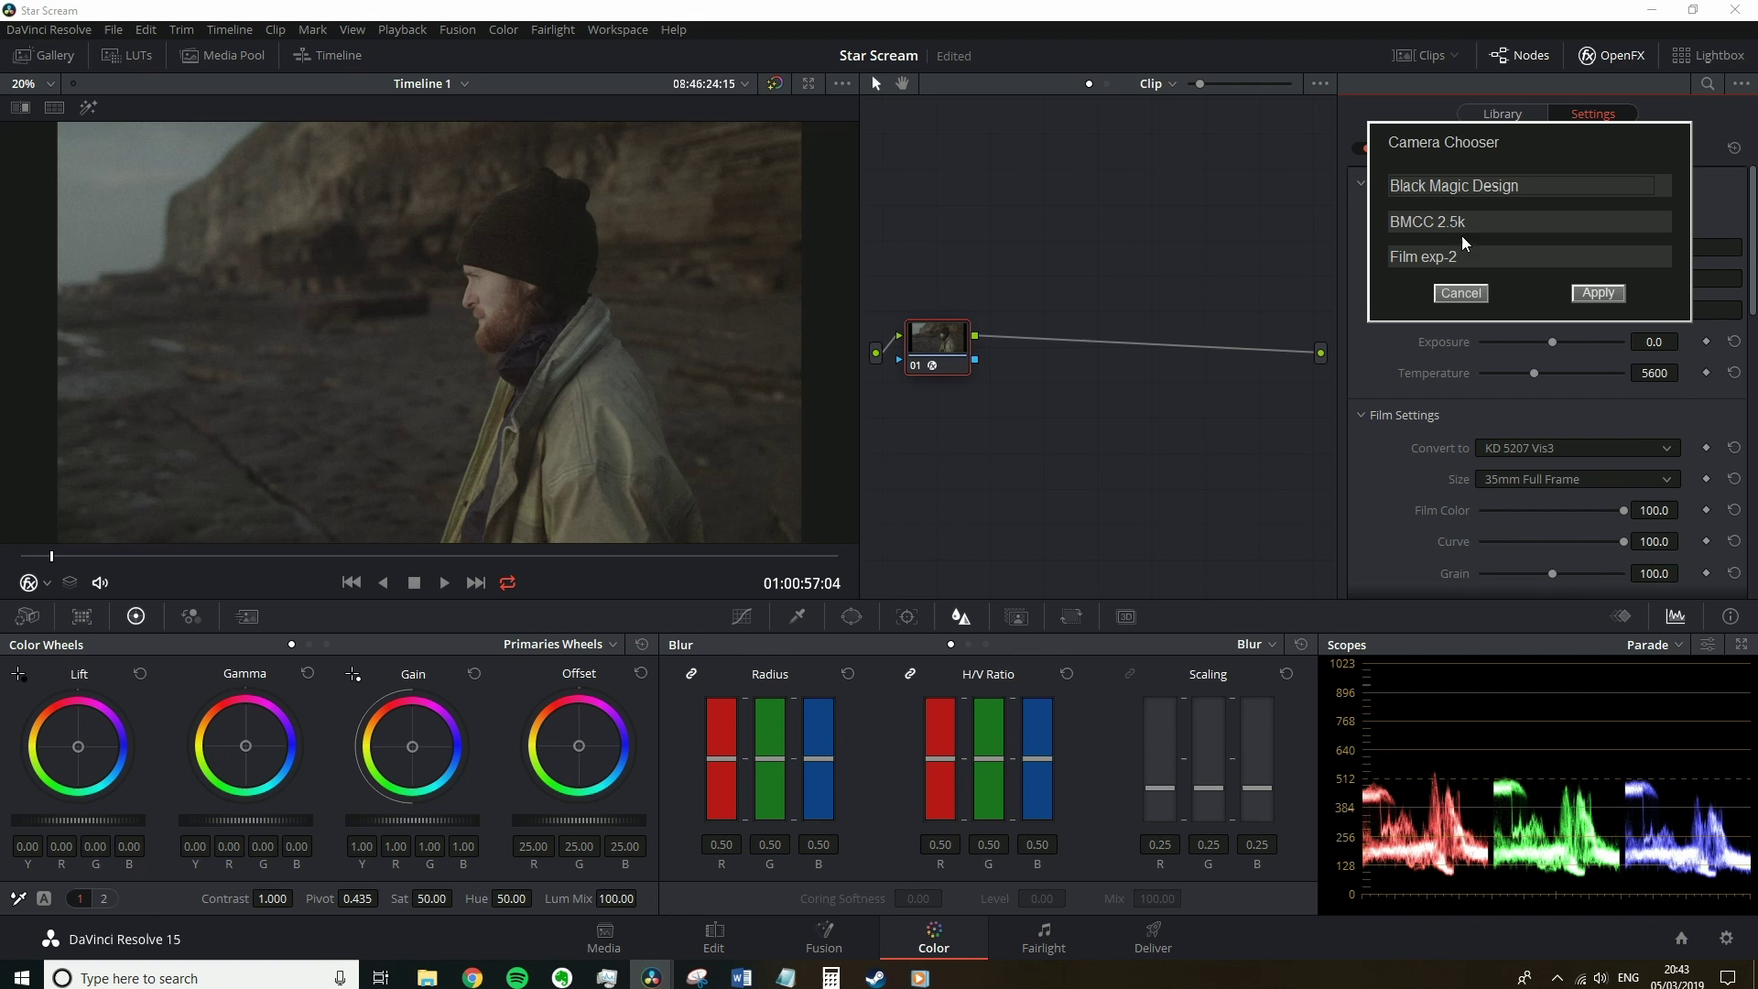
left_click(1449, 225)
left_click(1469, 302)
left_click(1469, 260)
left_click(1475, 300)
left_click(1597, 293)
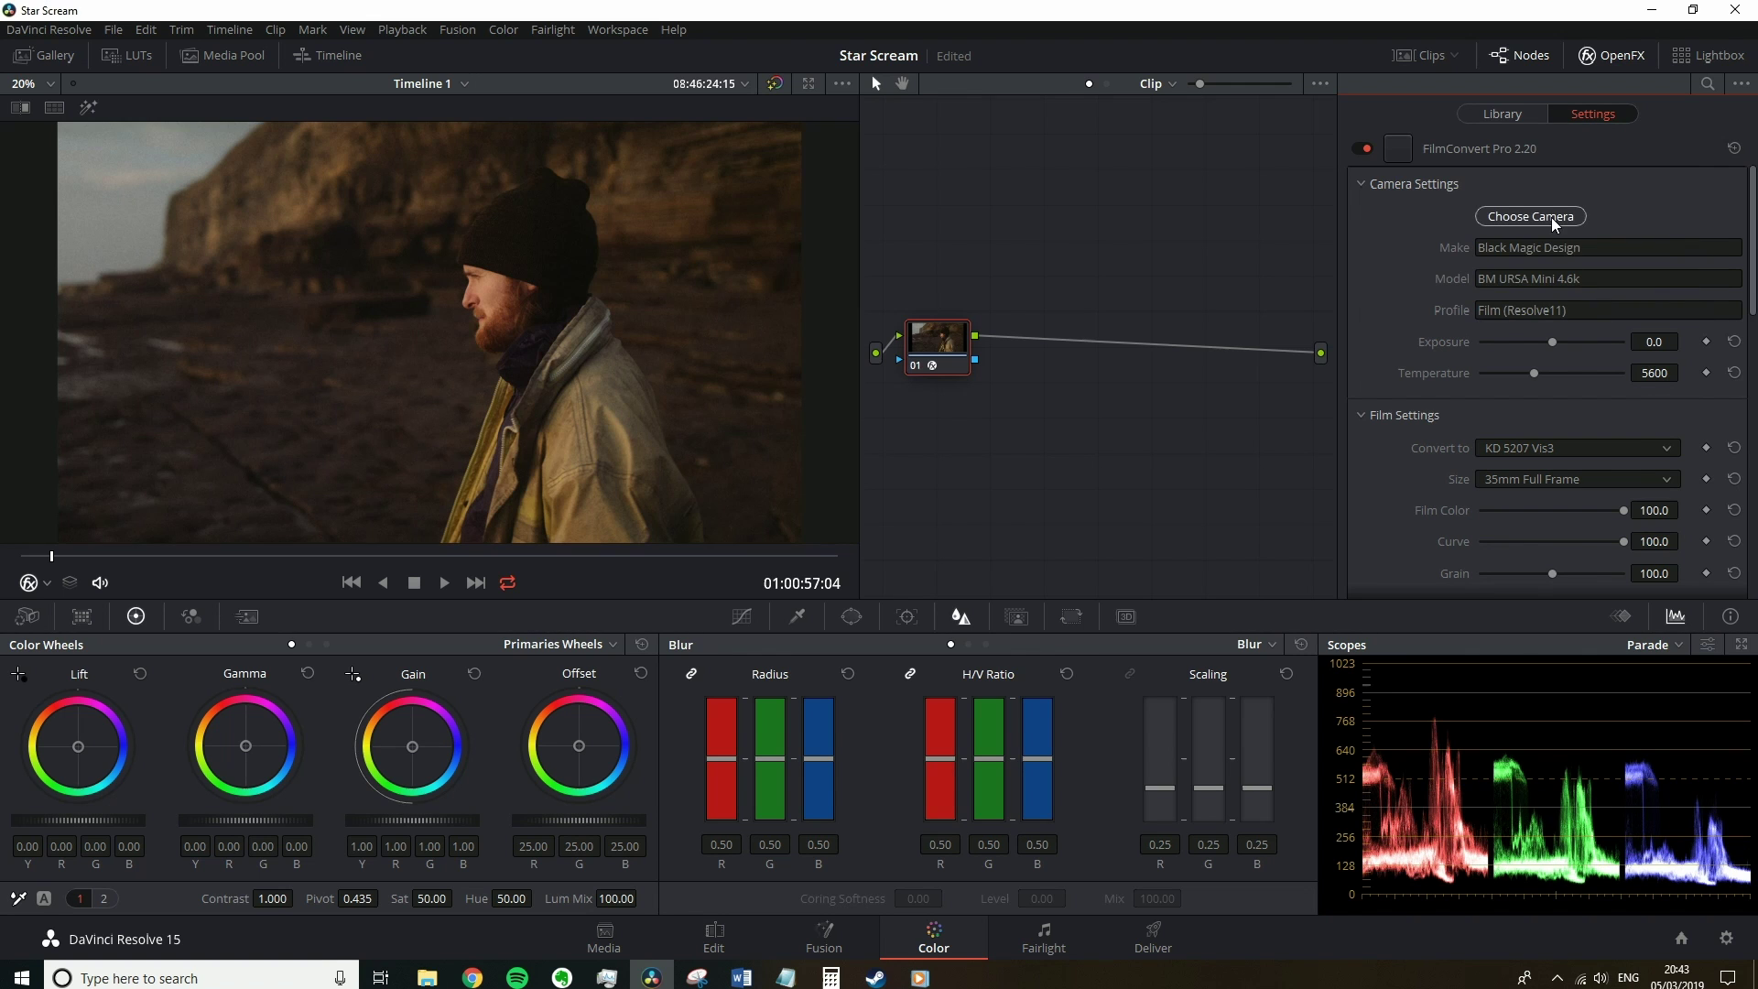
Try the Apple iPhone camera, then cancel its profile download
left_click(1545, 216)
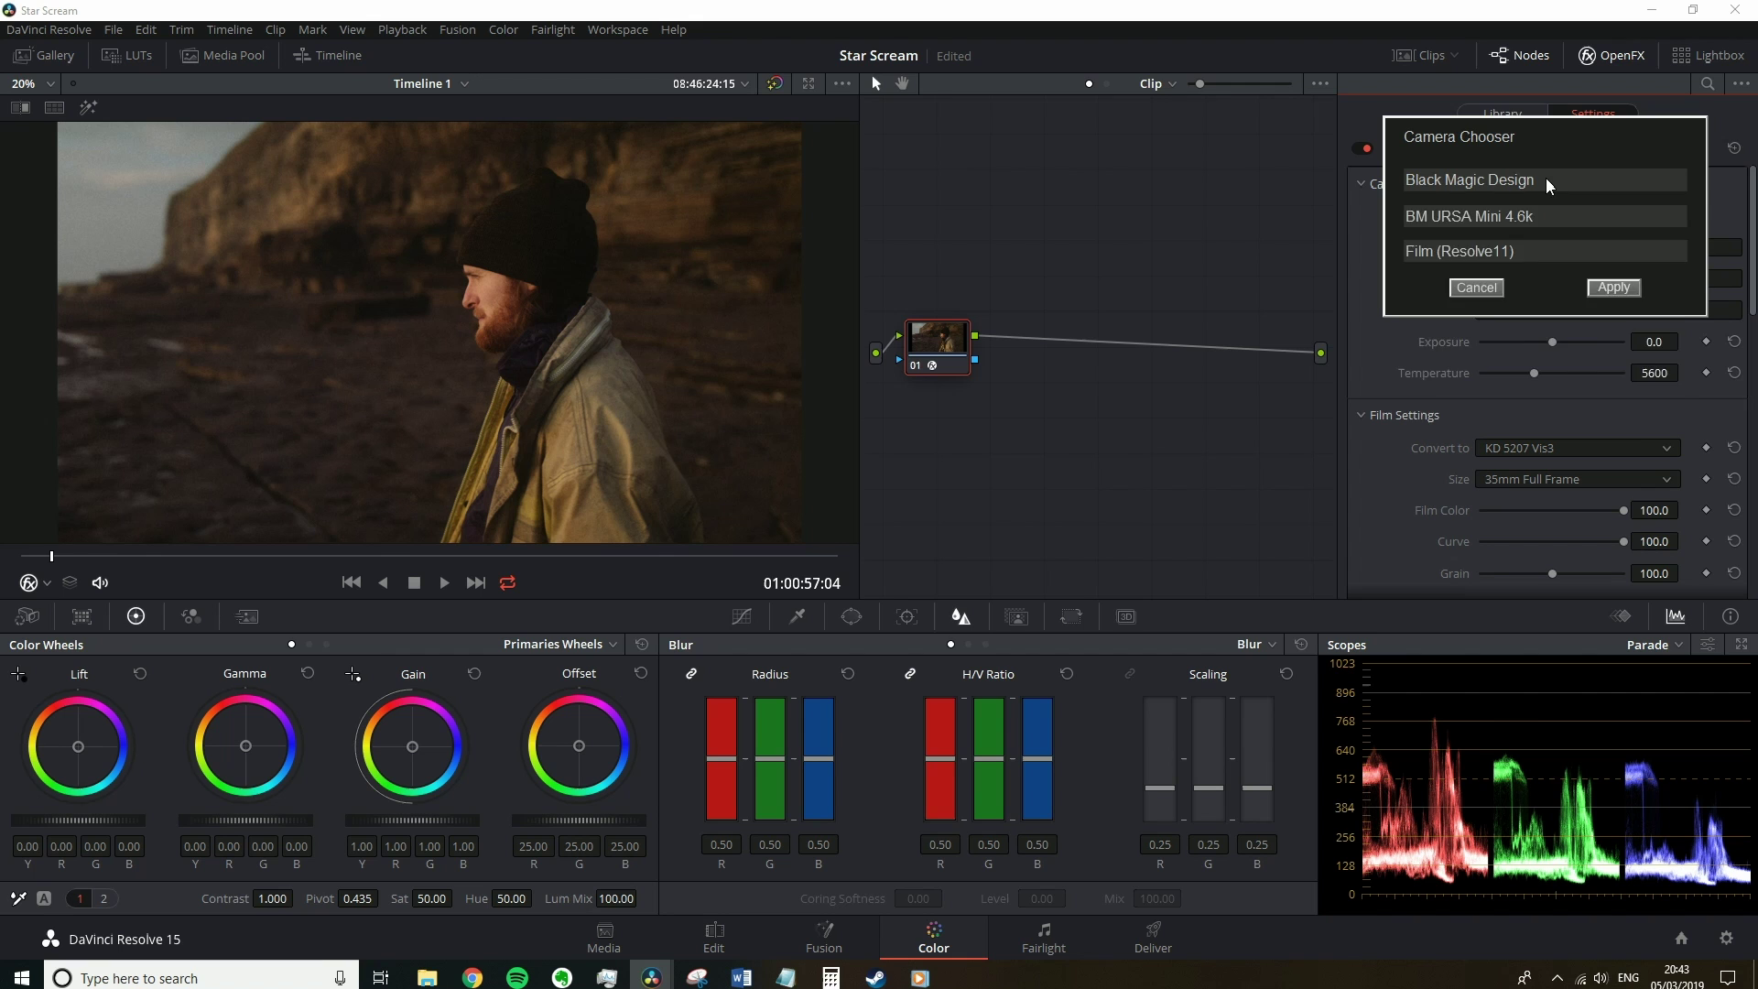
left_click(1545, 178)
left_click(1428, 215)
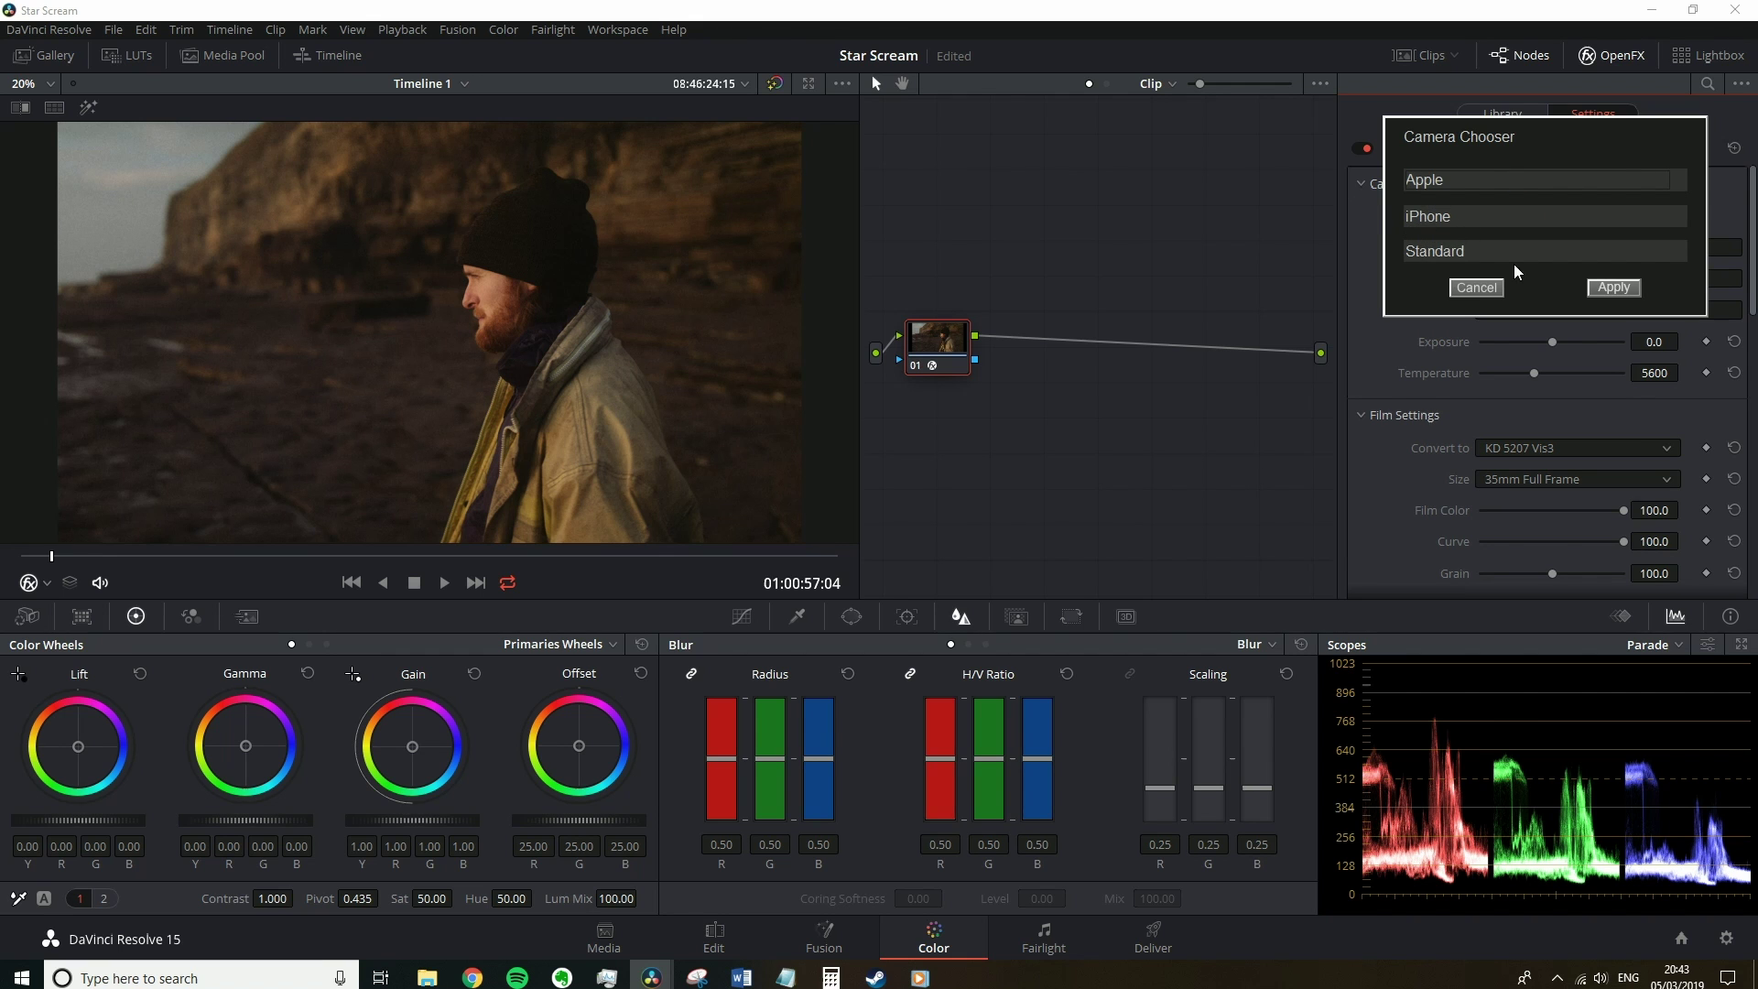
left_click(1602, 289)
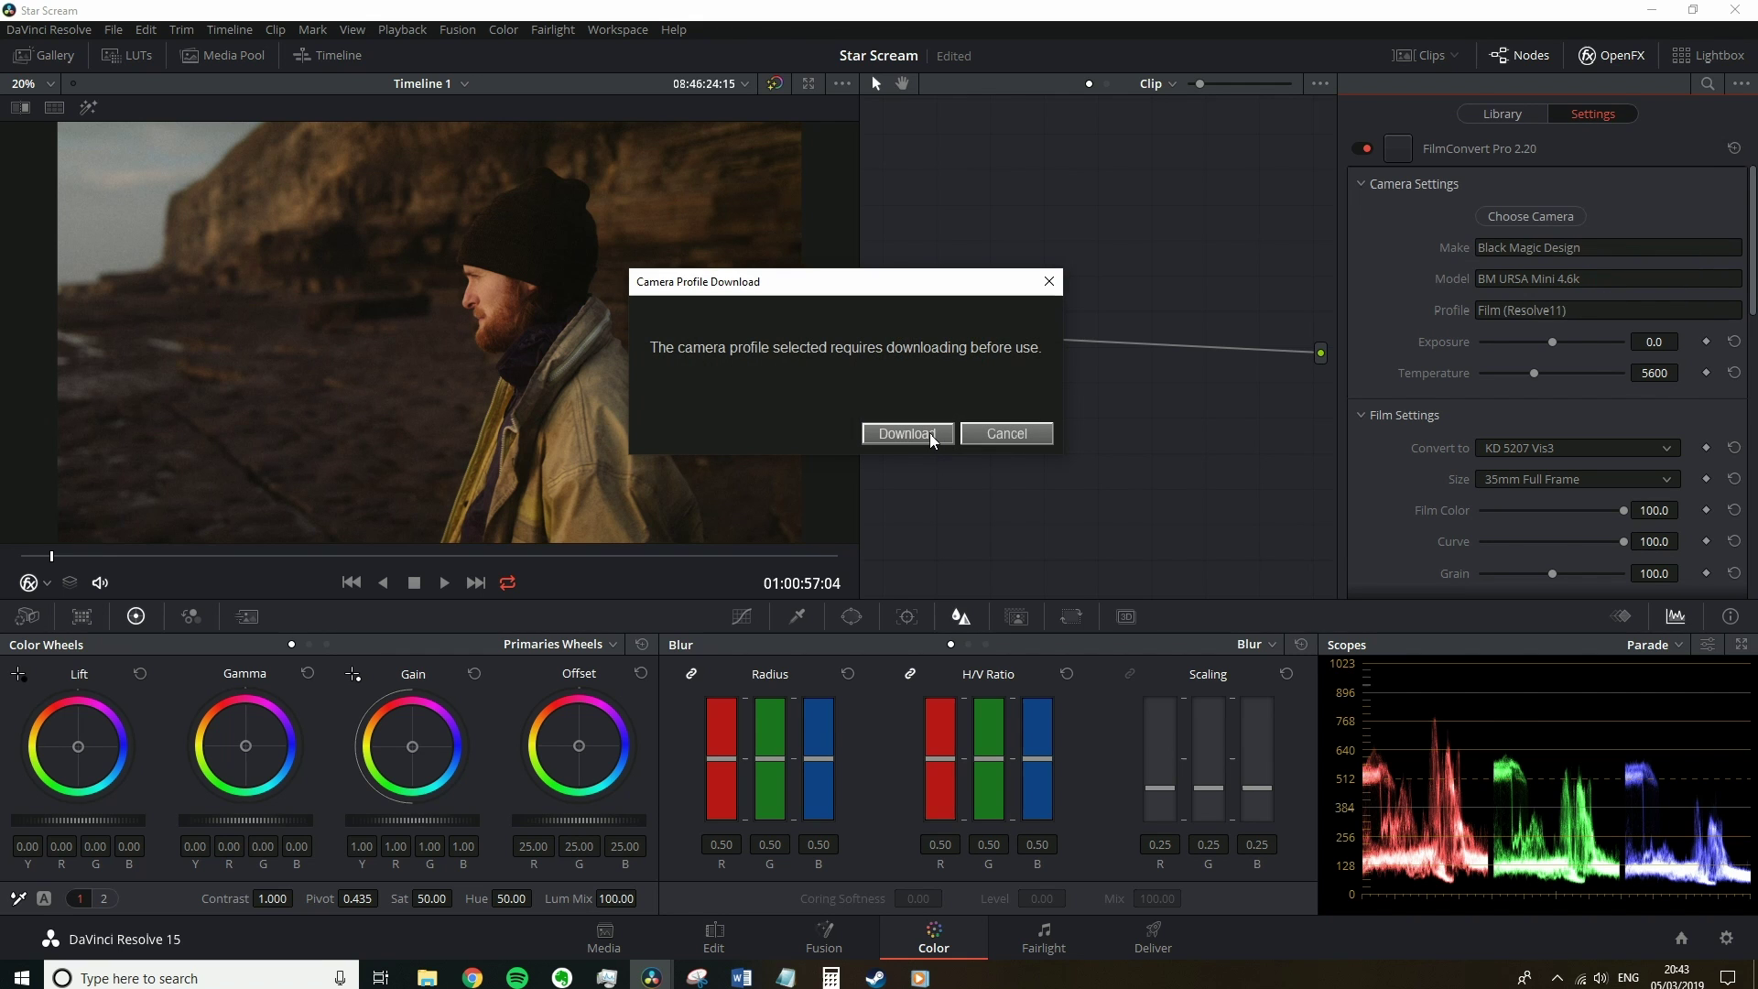
left_click(1005, 434)
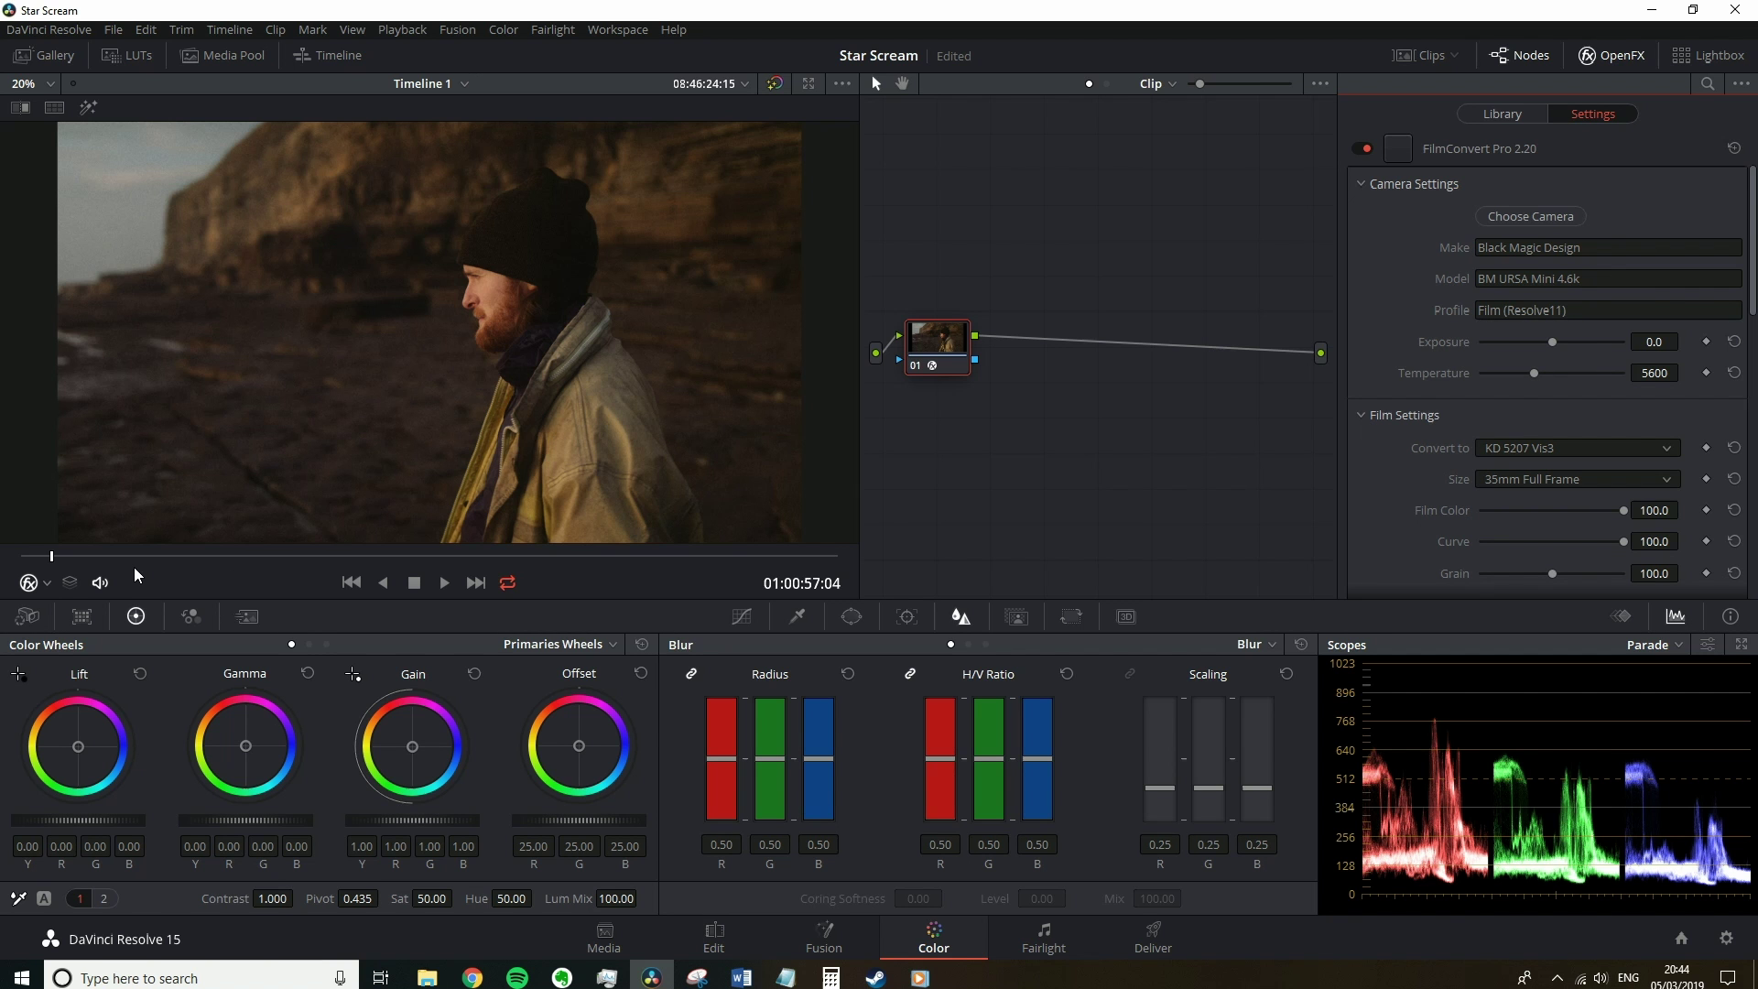
On a later frame, raise FilmConvert exposure to 6.8 and lower temperature to 4785
left_click_drag(141, 556, 5, 579)
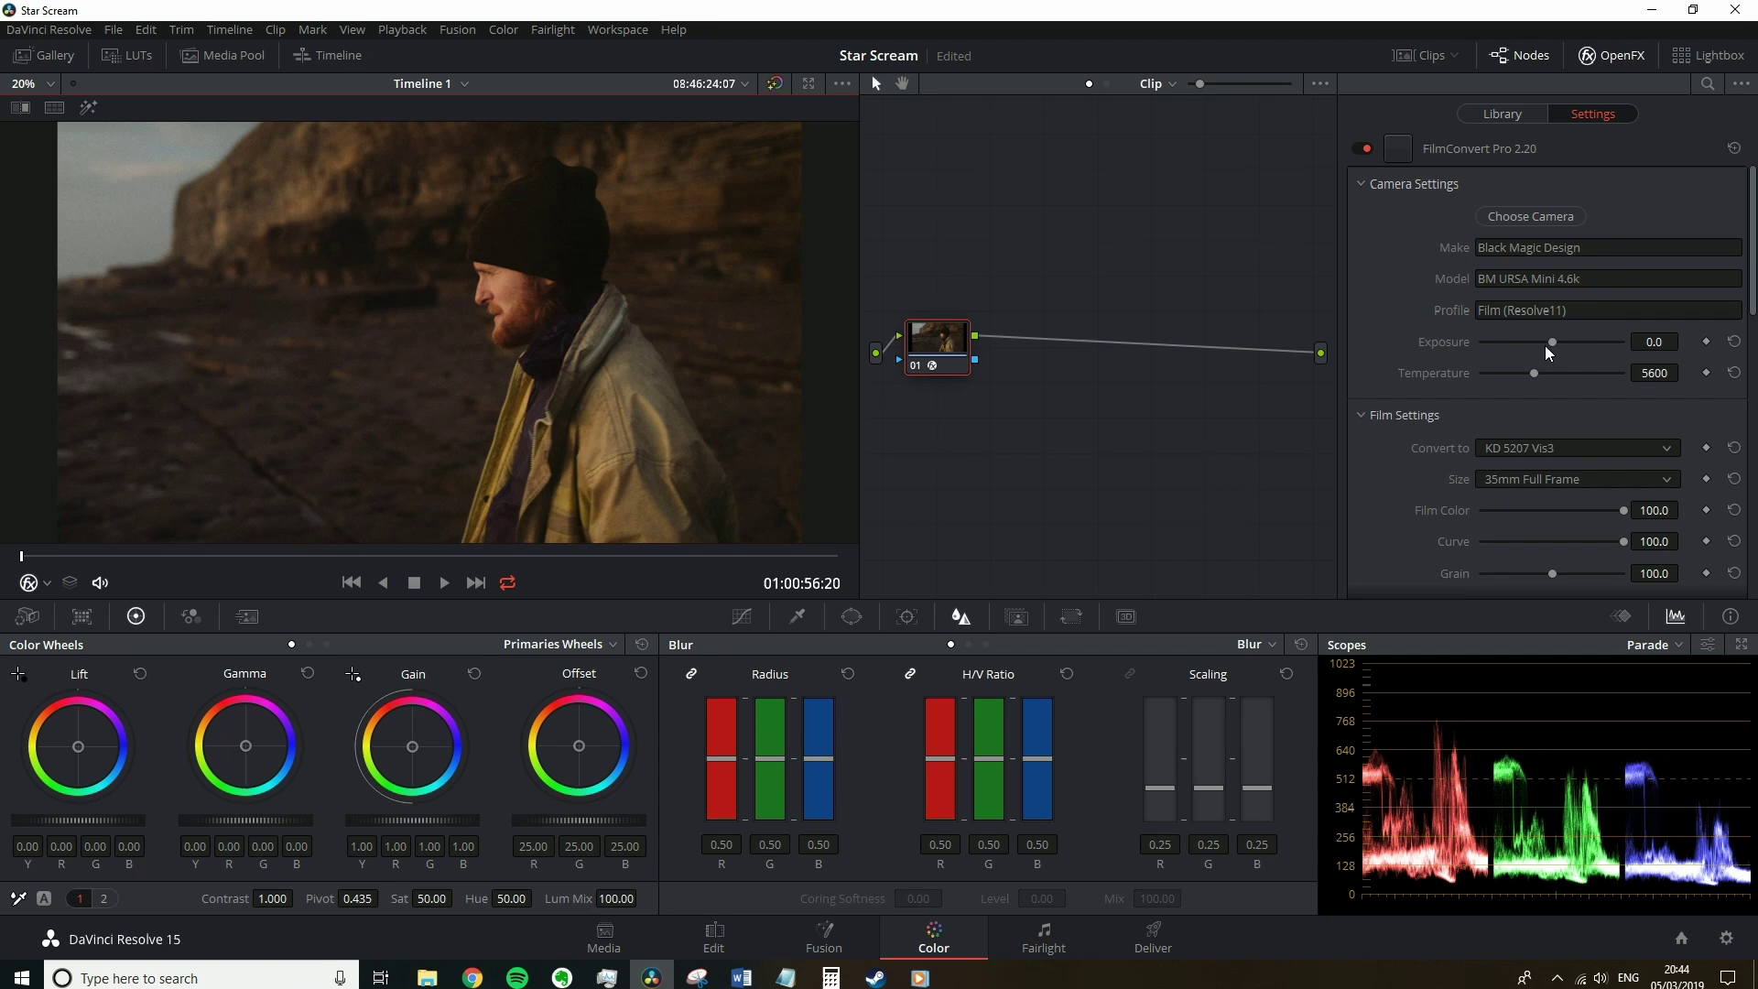
left_click_drag(1551, 342, 1556, 340)
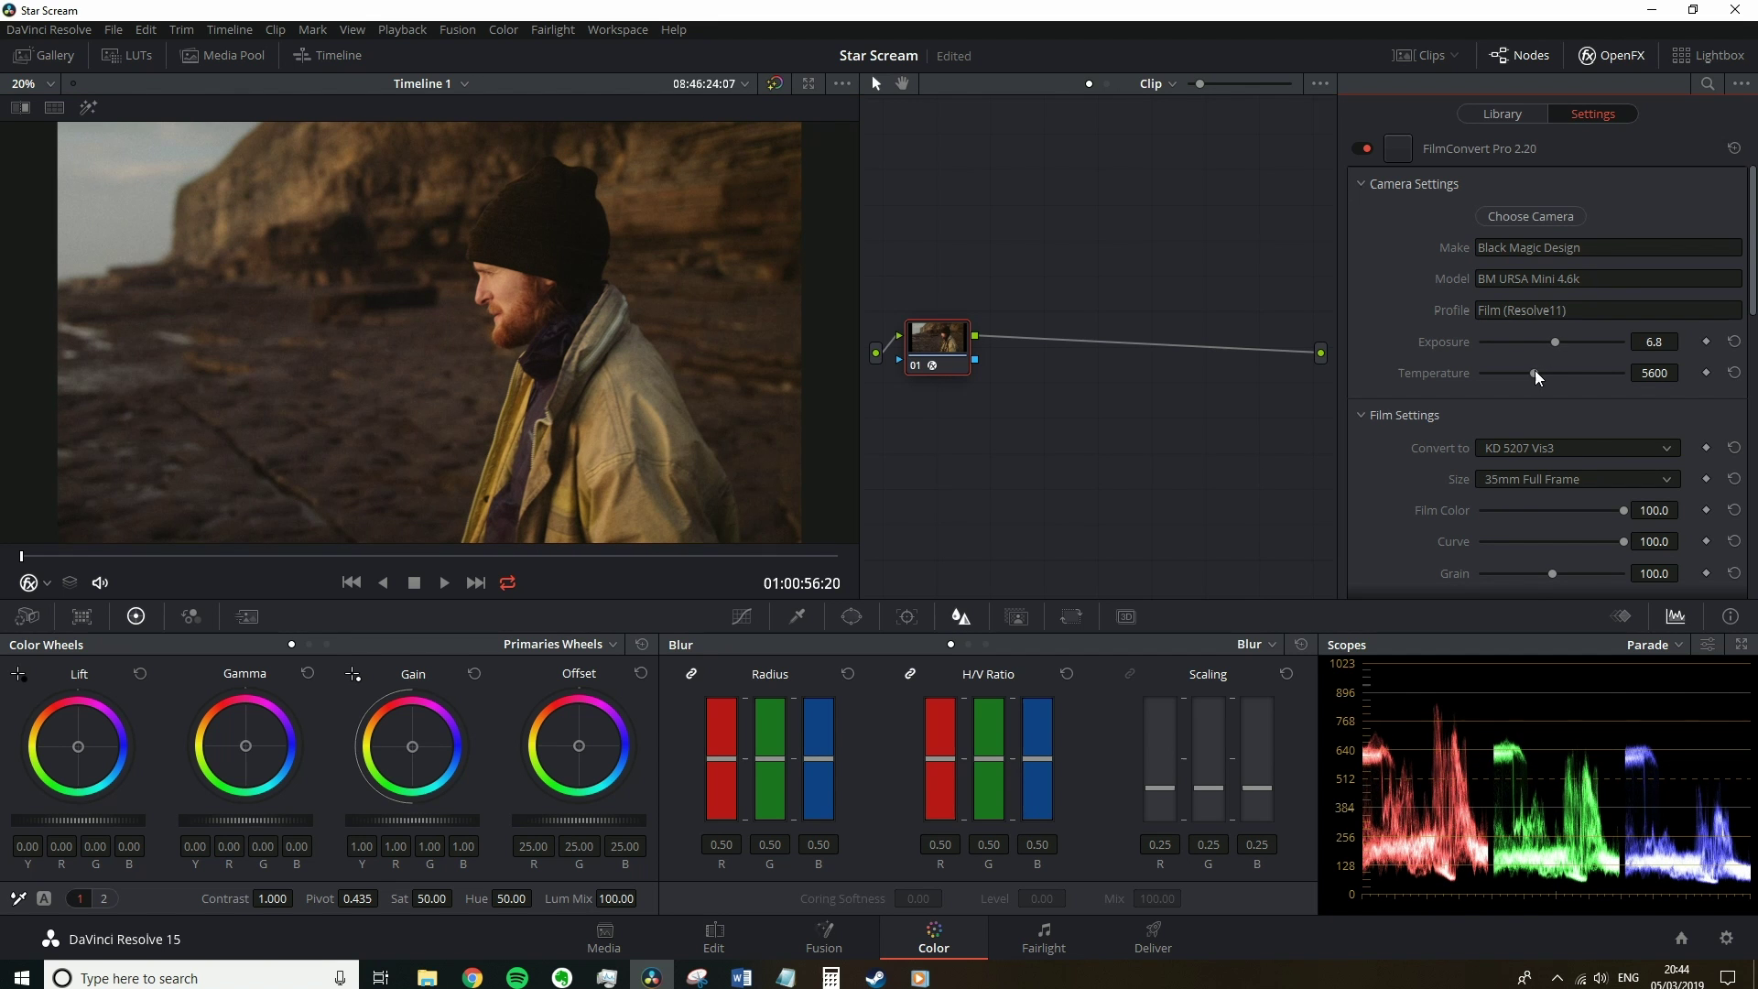
left_click_drag(1534, 370, 1519, 372)
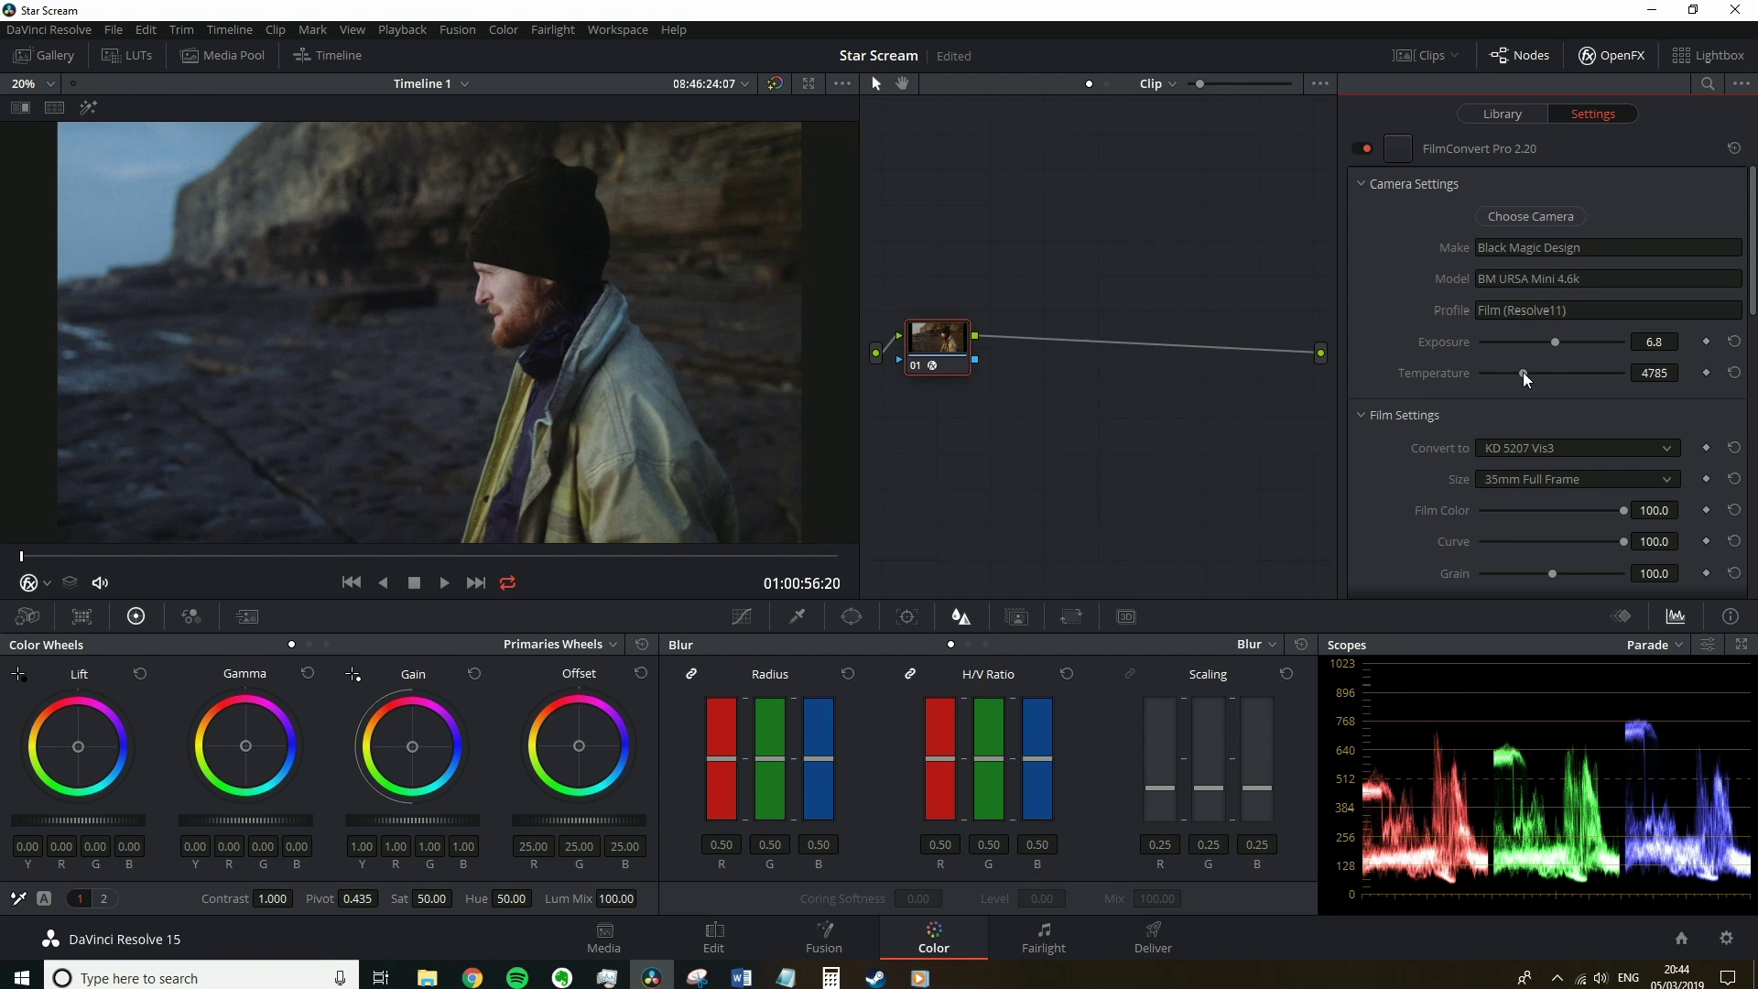
Reset temperature to 5600 and exposure to 0.0, and collapse the camera settings
left_click(1734, 372)
left_click(1733, 339)
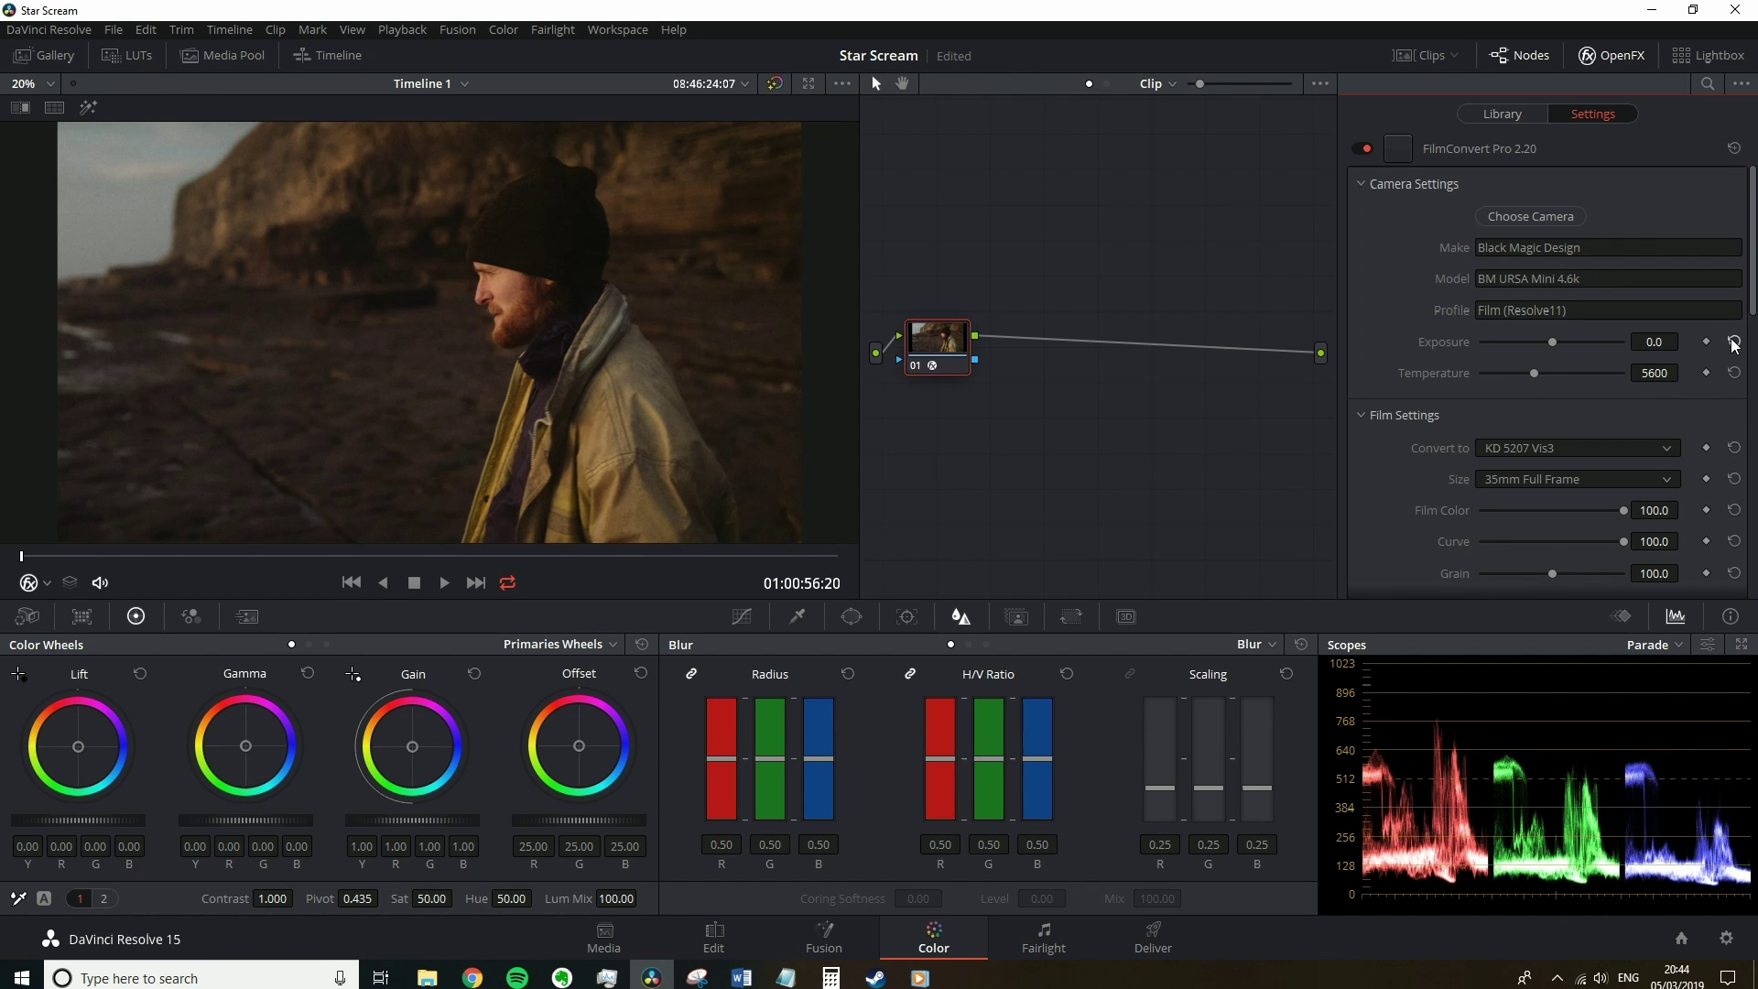
left_click(1364, 188)
Compare film stocks KD 5213 Vis3, KD 5207 Vis3, FJ 8543 VD, FJ Prov 100 and KD P400 Ptra
left_click(1571, 253)
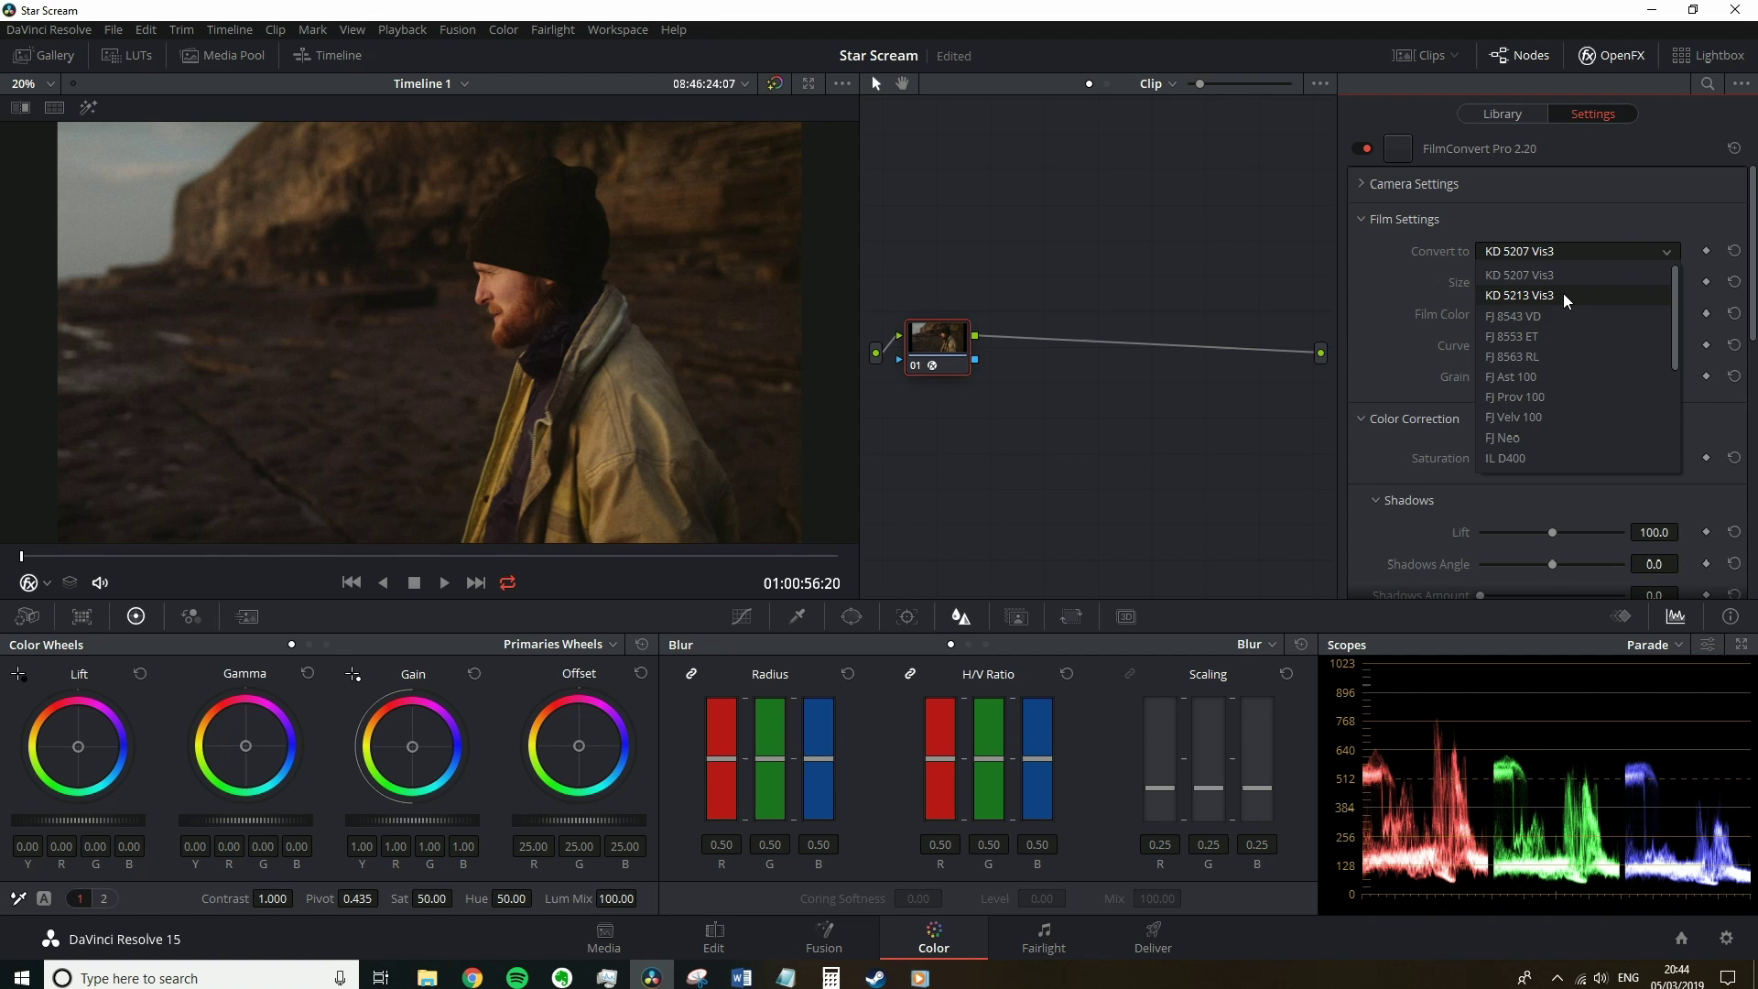
left_click(1562, 294)
left_click(1554, 249)
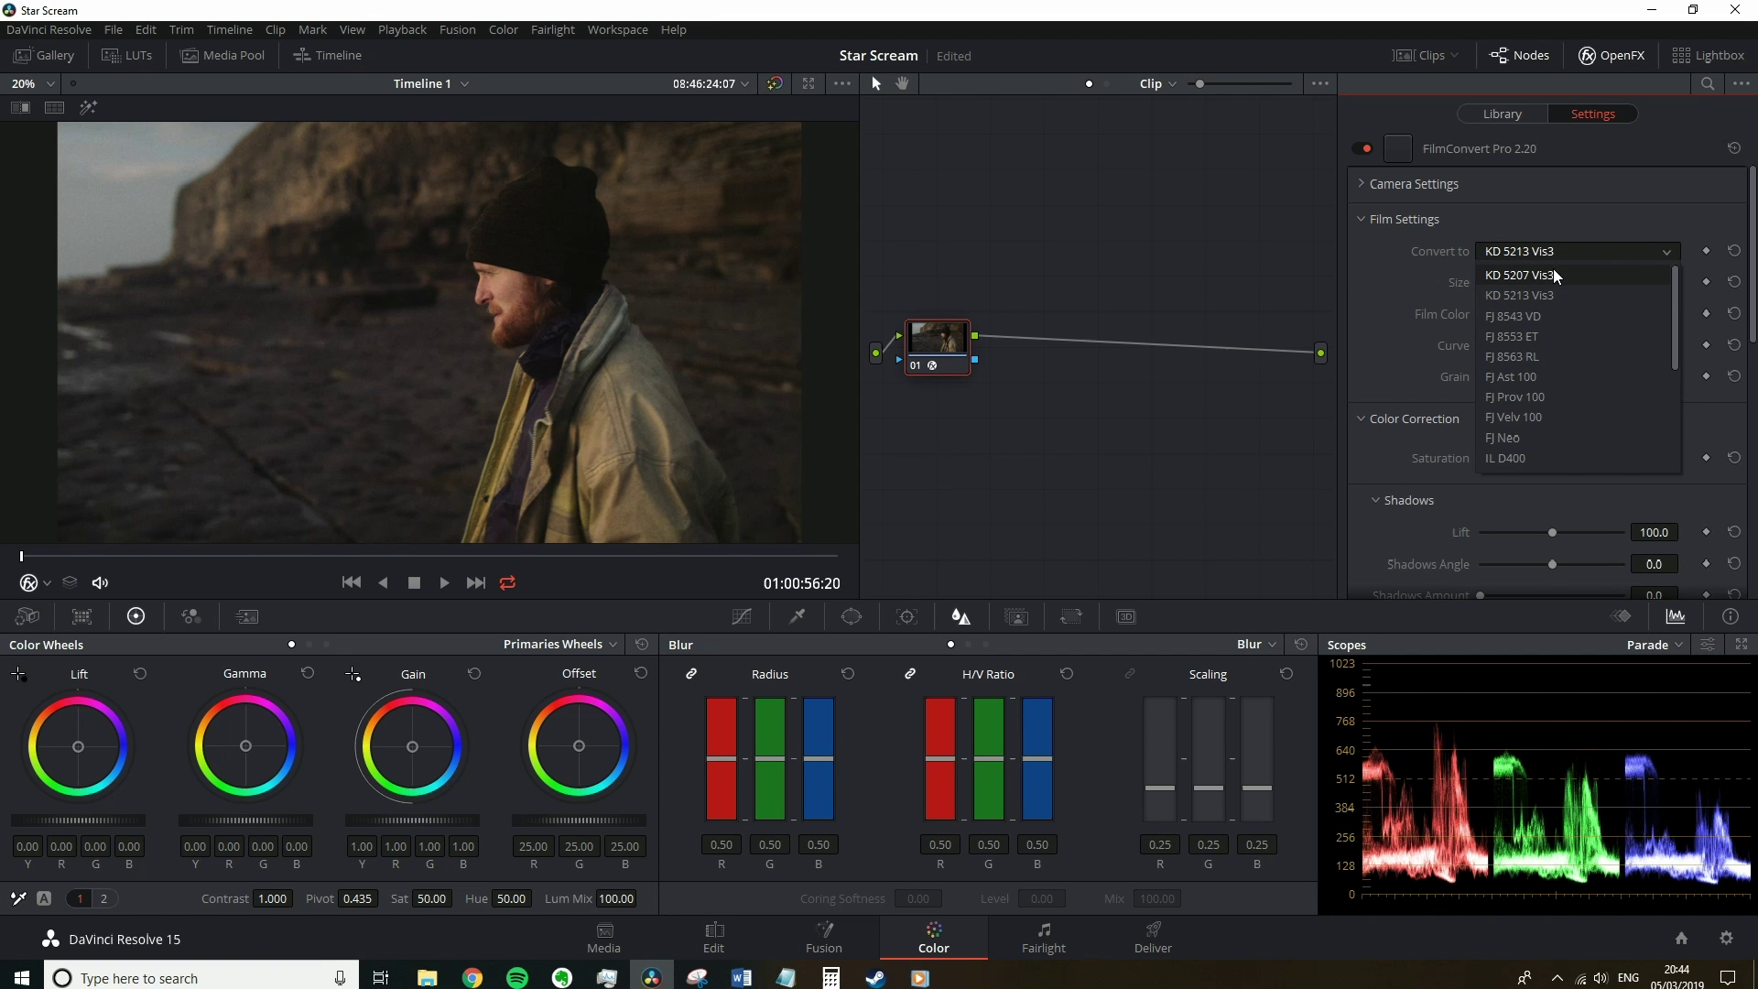
left_click(1553, 275)
left_click(1553, 252)
left_click(1547, 325)
left_click(1531, 255)
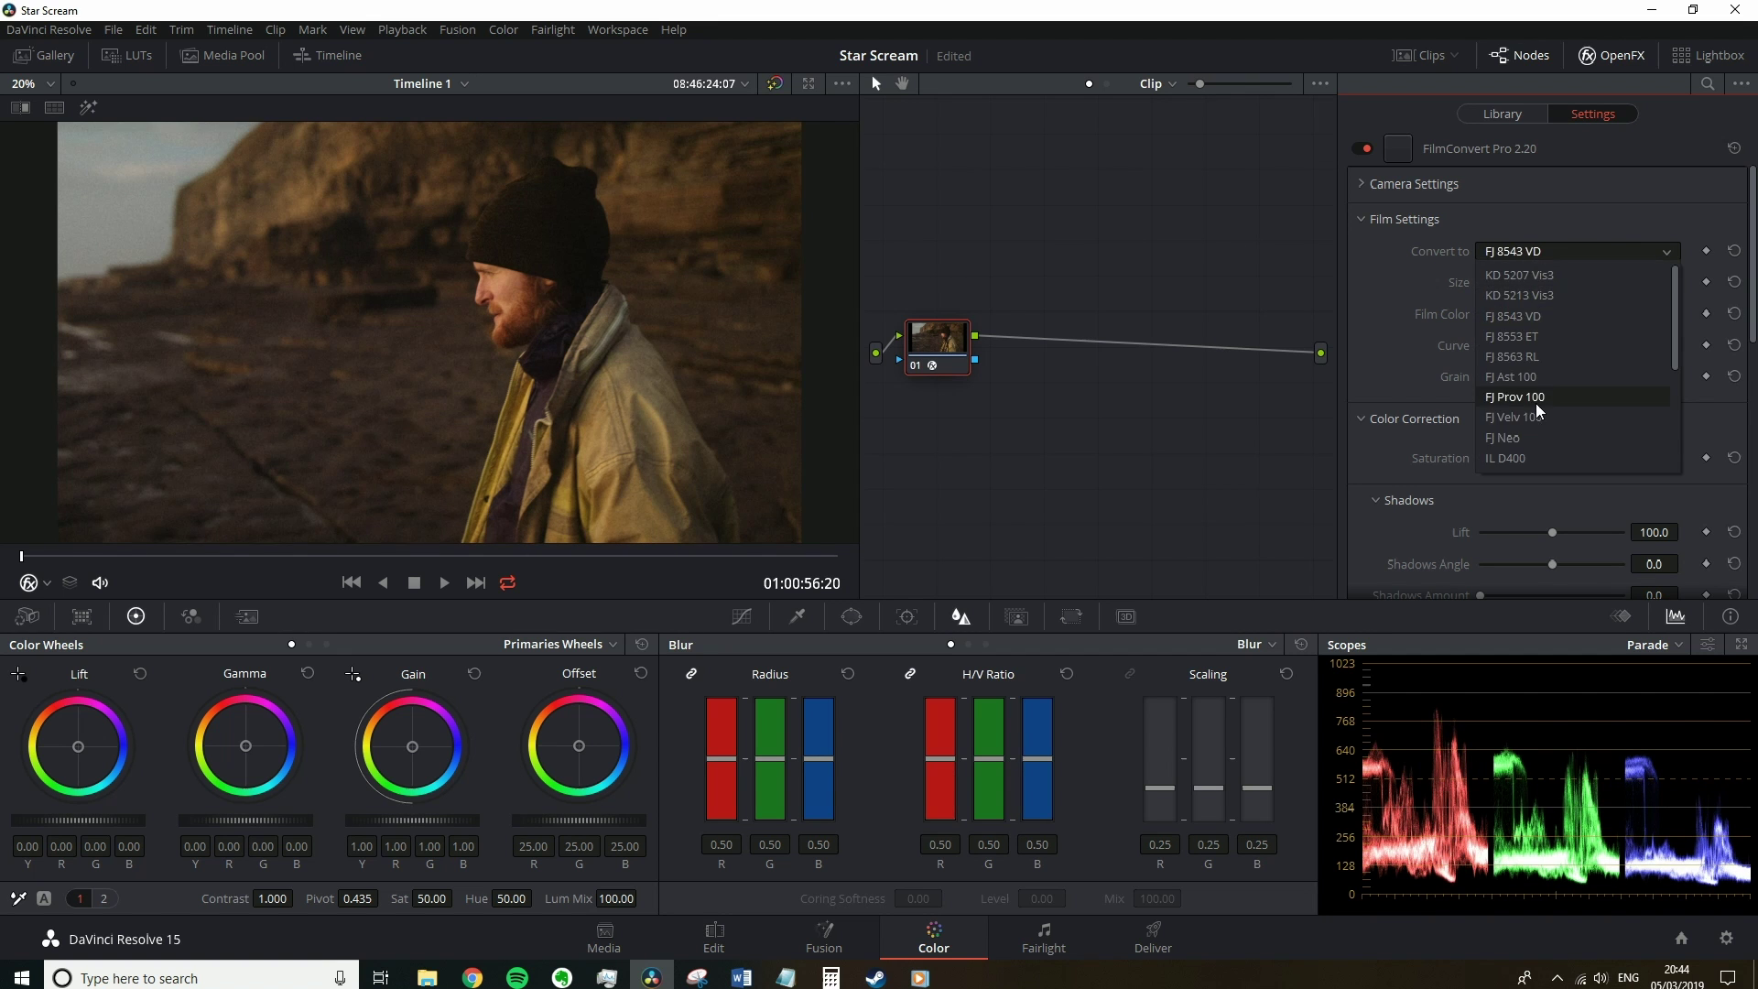
left_click(1535, 401)
left_click(1534, 256)
scroll(1520, 410, "down", 2)
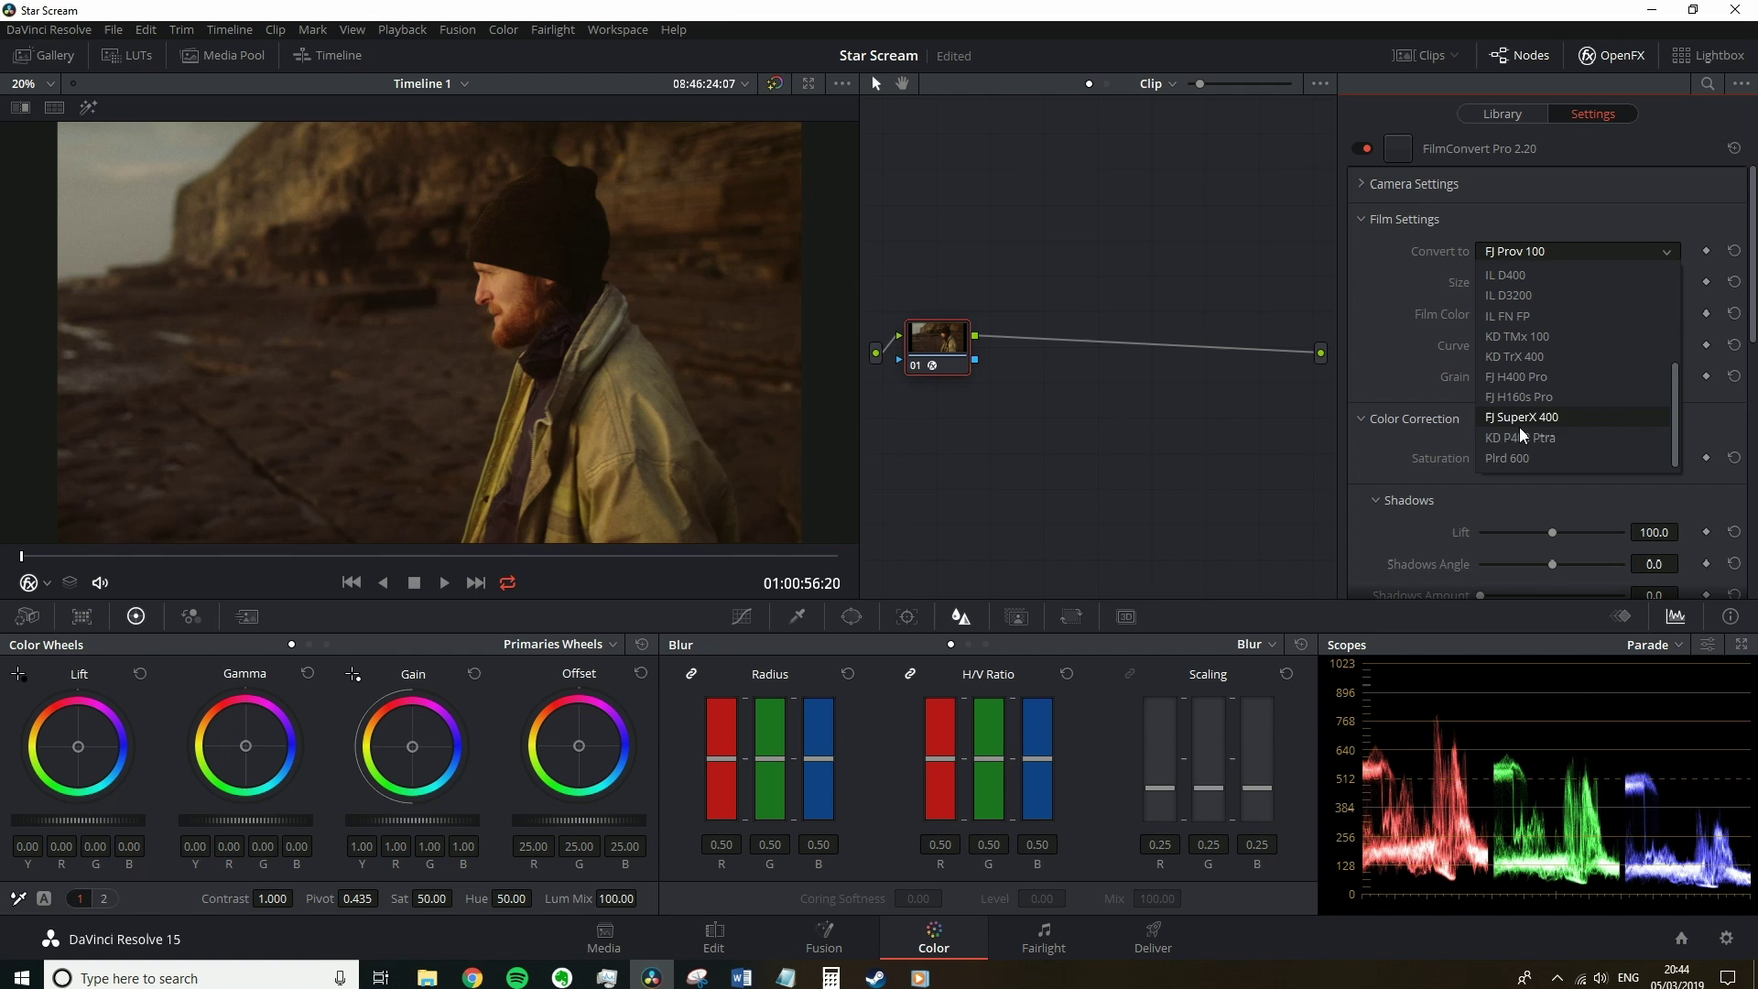
left_click(1518, 434)
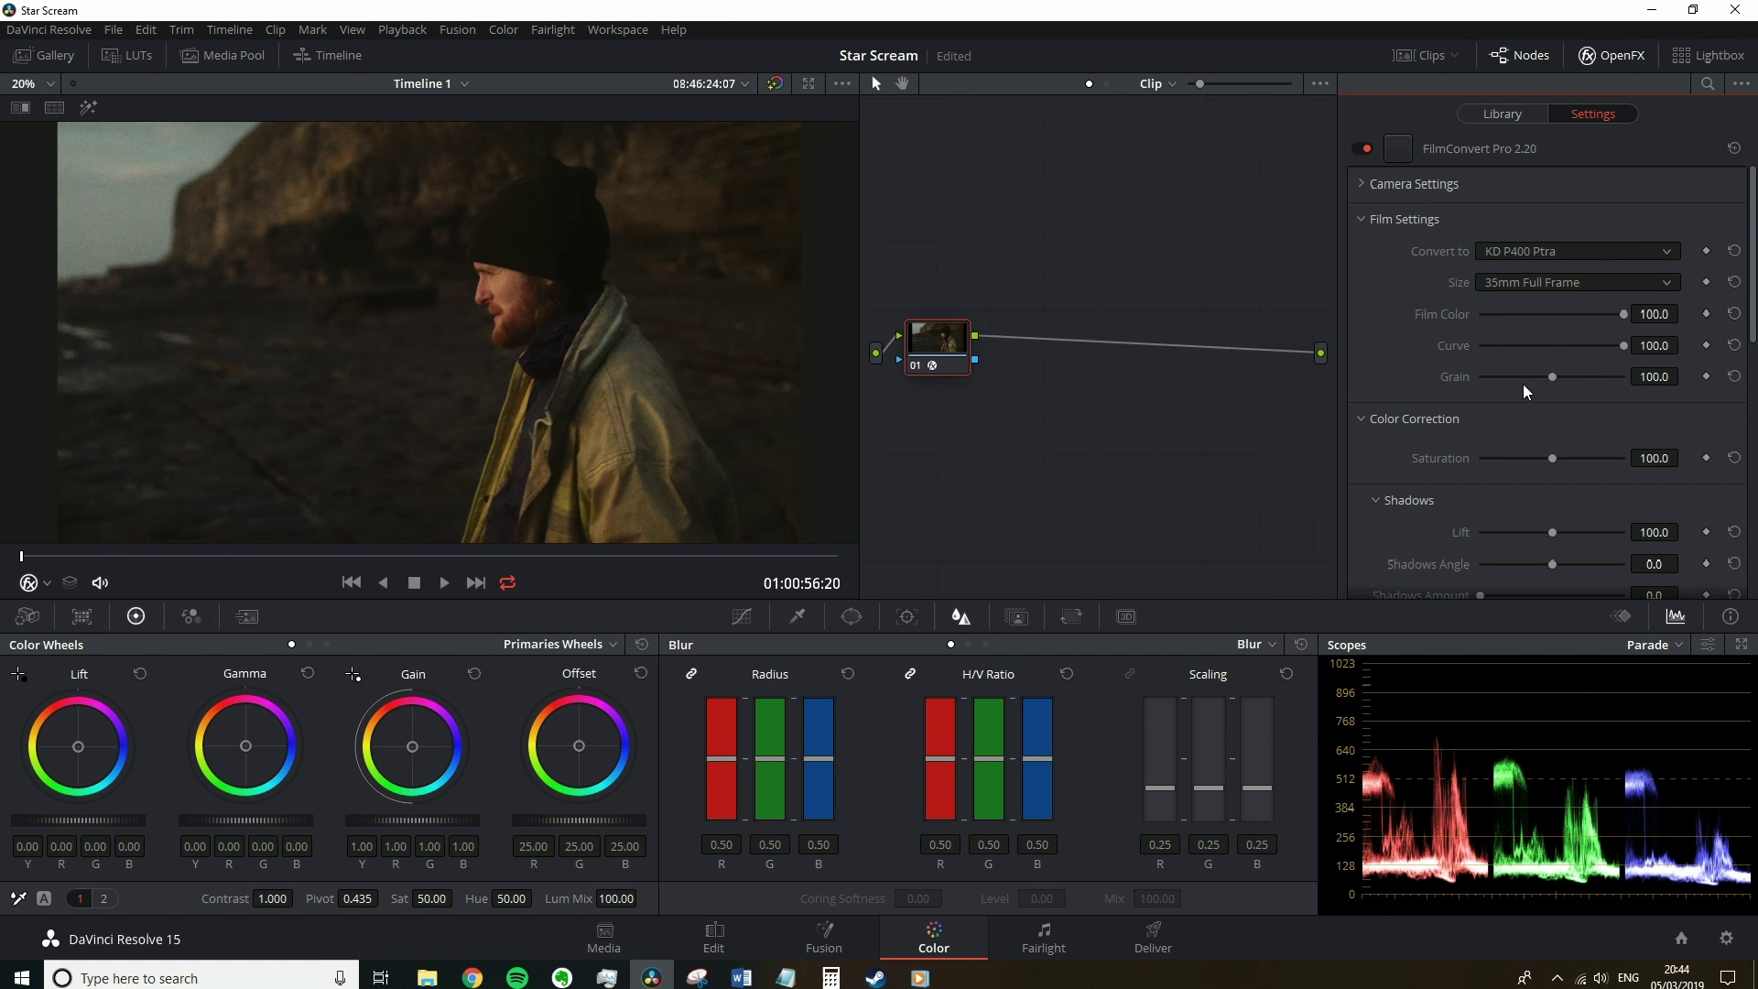
Test exposure at 8.6, reset it to 0.0, and return the stock to KD 5207 Vis3
left_click(1380, 194)
left_click_drag(1550, 338, 1556, 339)
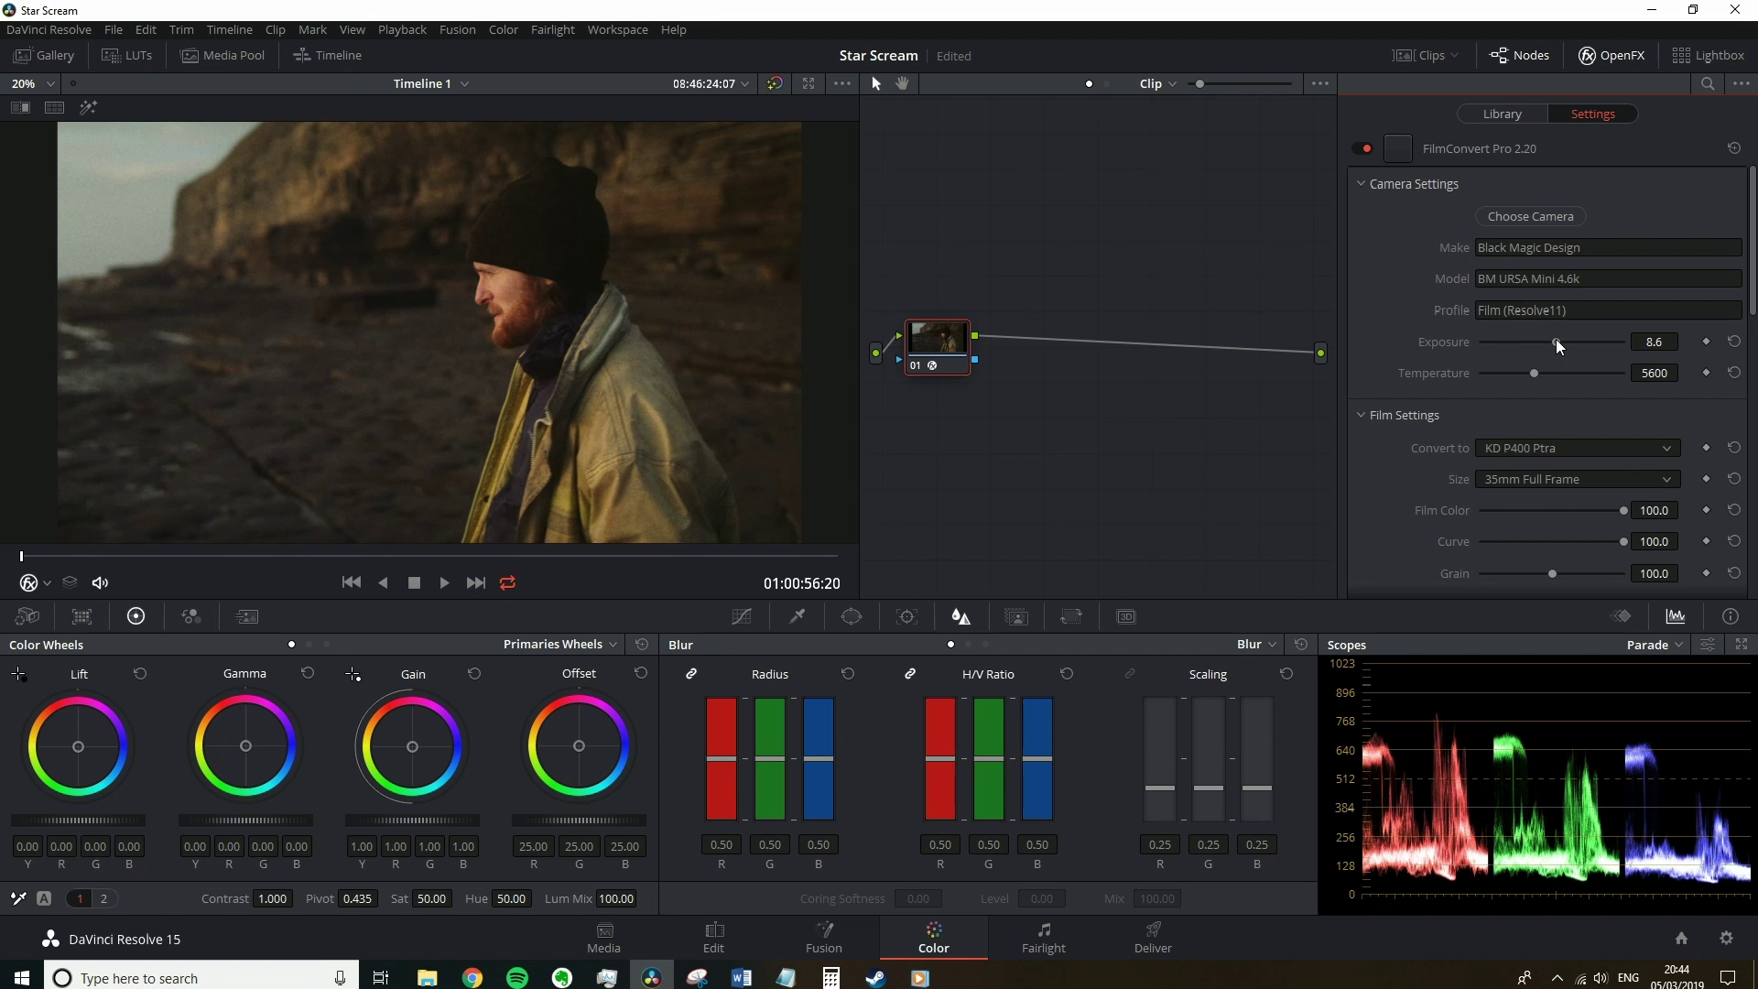
left_click(1733, 342)
left_click(1581, 448)
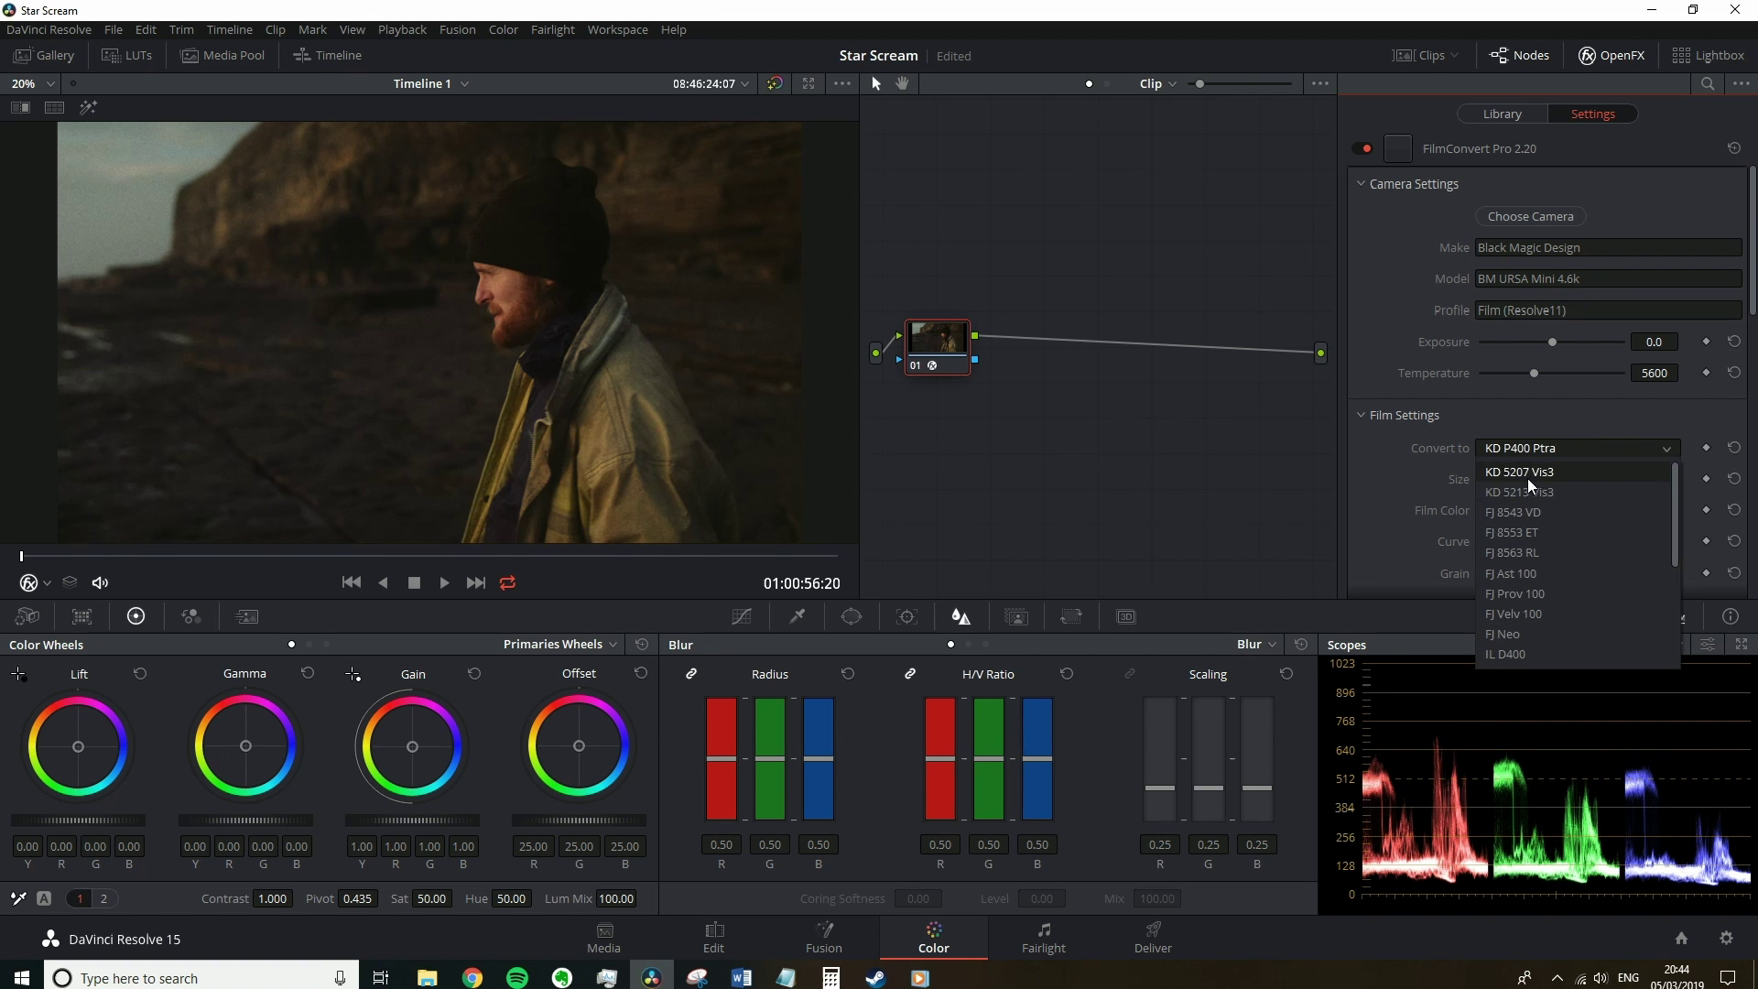
left_click(1528, 480)
scroll(1430, 485, "down", 2)
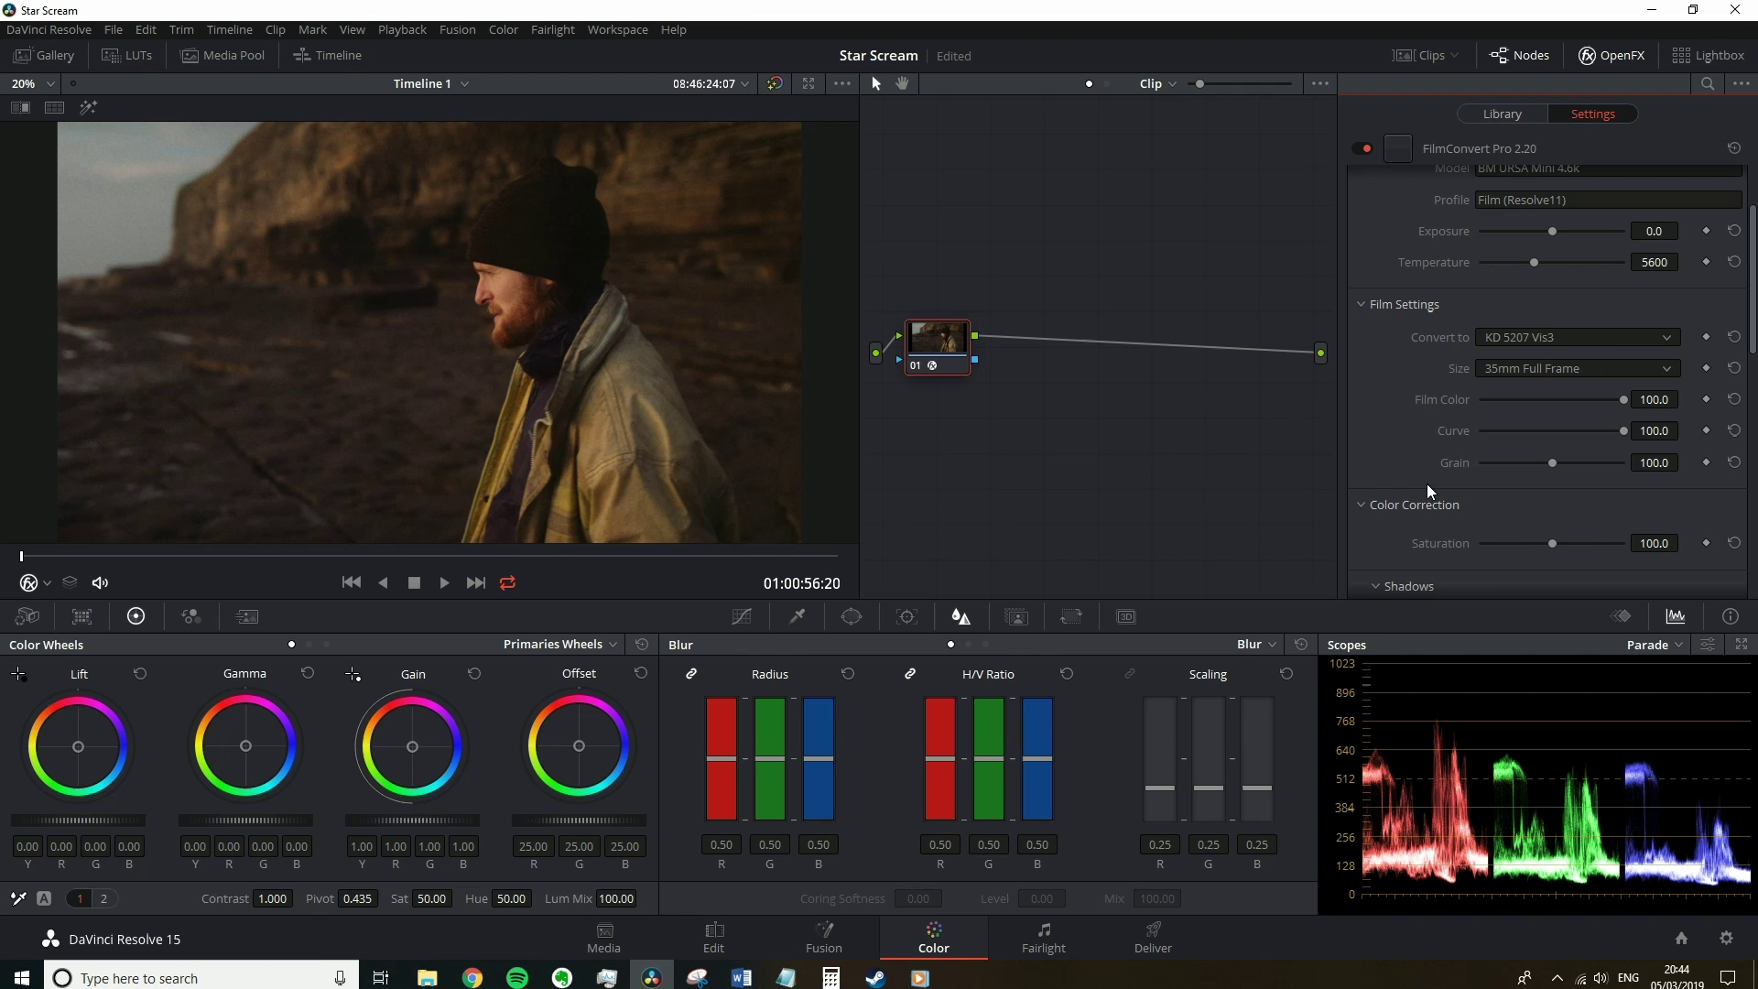
Review the film size options and settle on 35mm Full Frame, panning the viewer to the man's face
left_click(1522, 370)
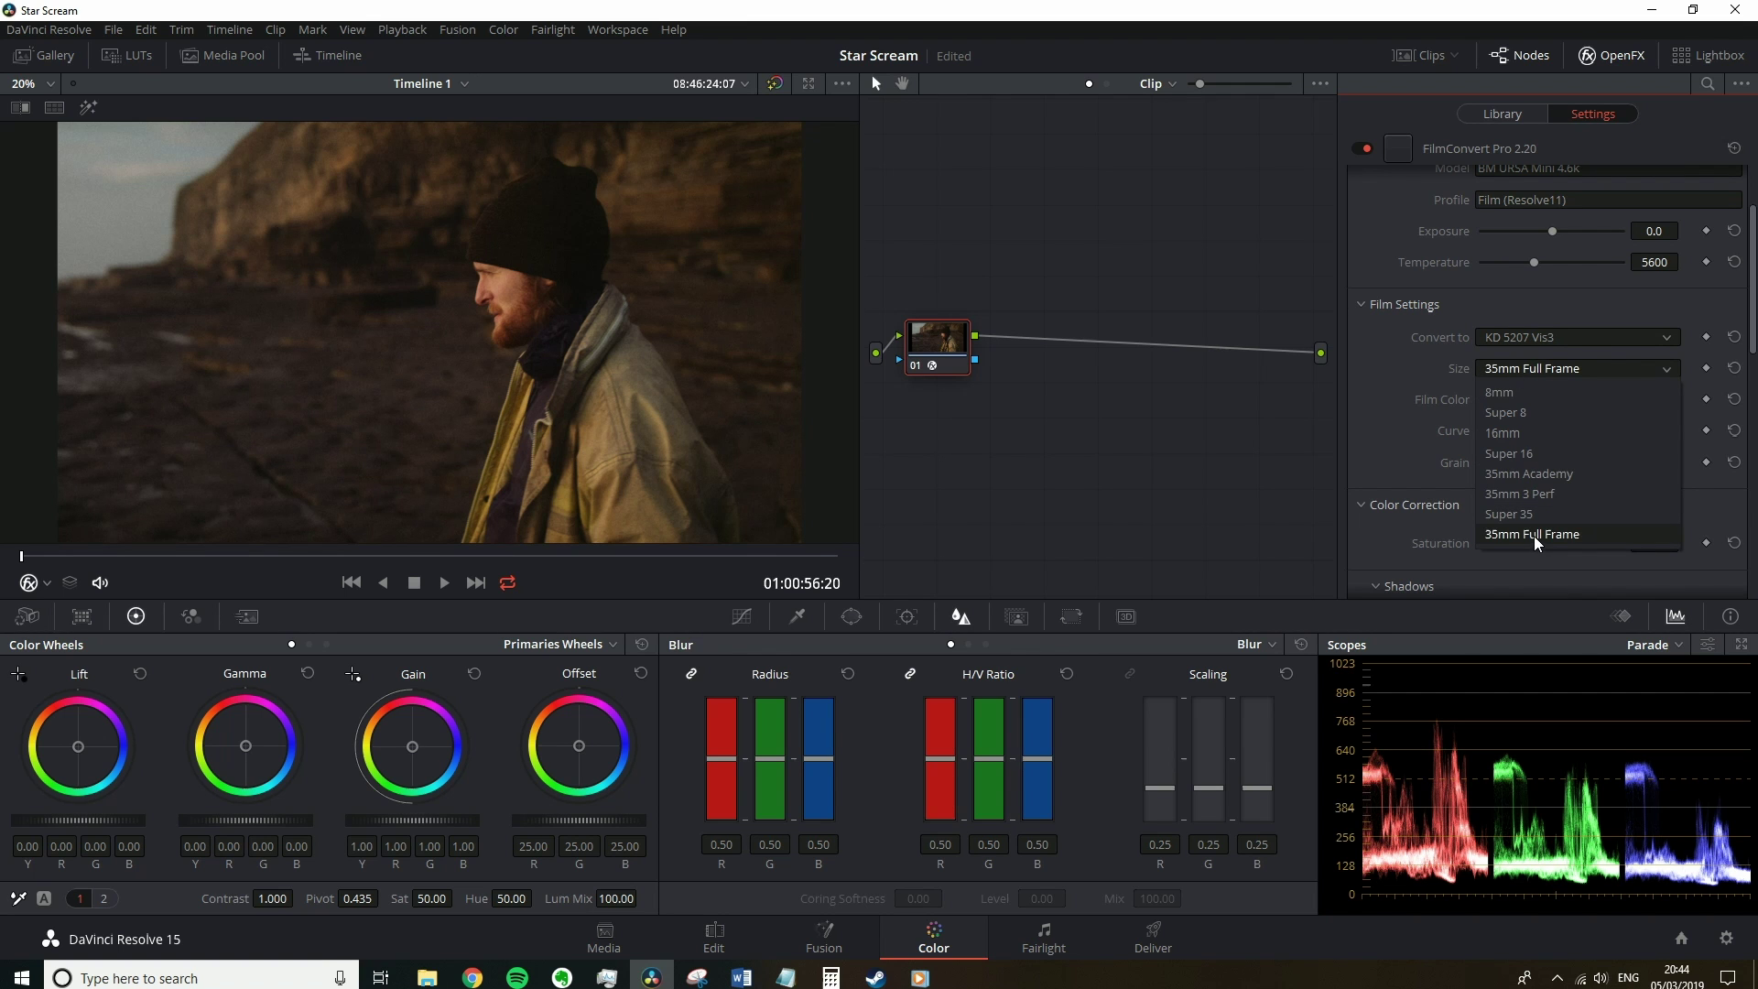
left_click(512, 282)
scroll(513, 293, "up", 5)
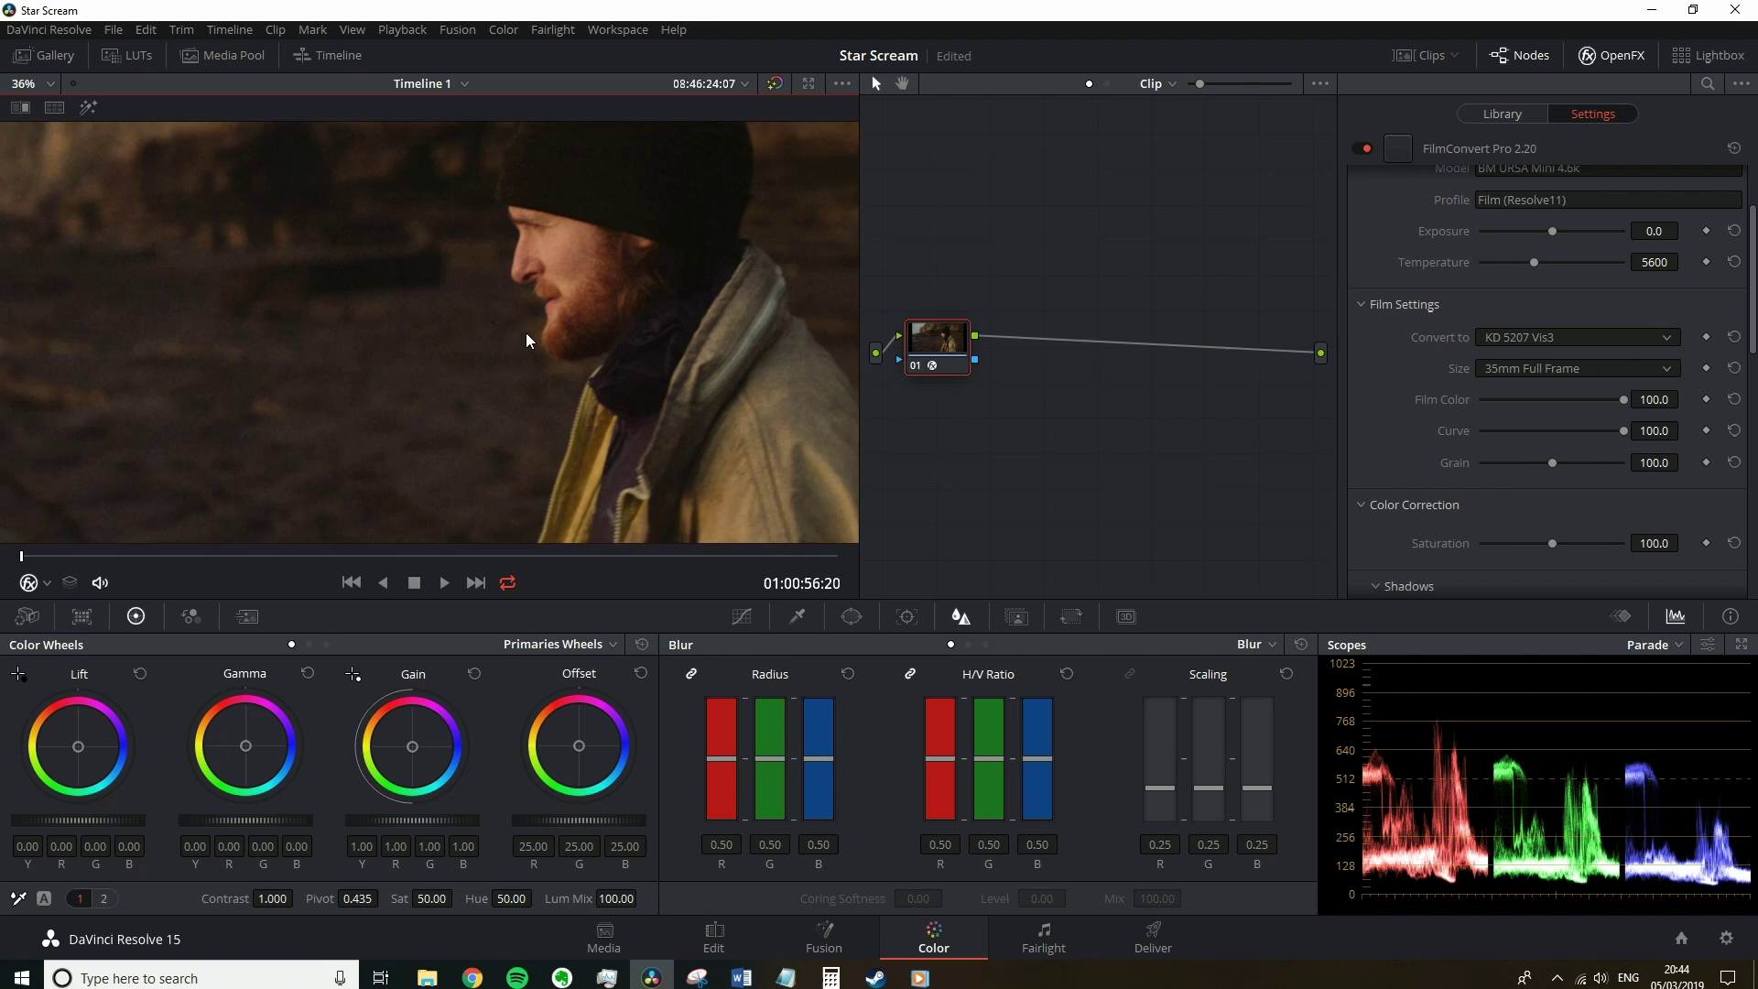
left_click_drag(610, 289, 560, 310)
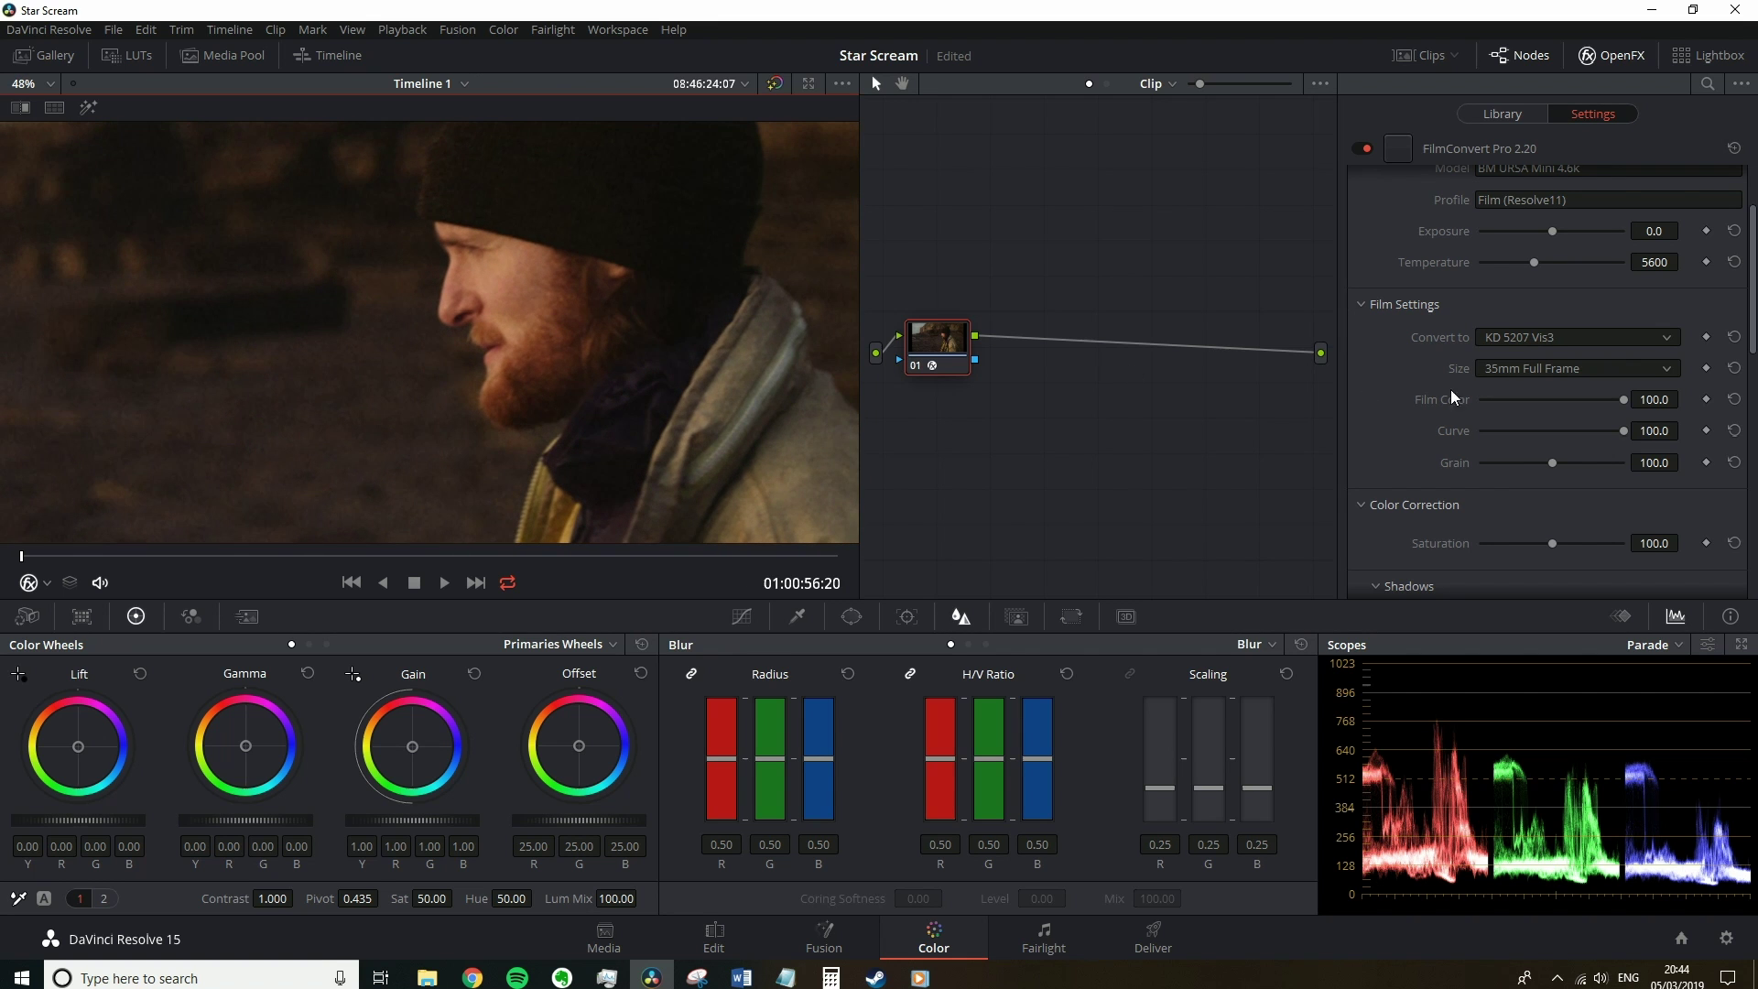
left_click(1523, 365)
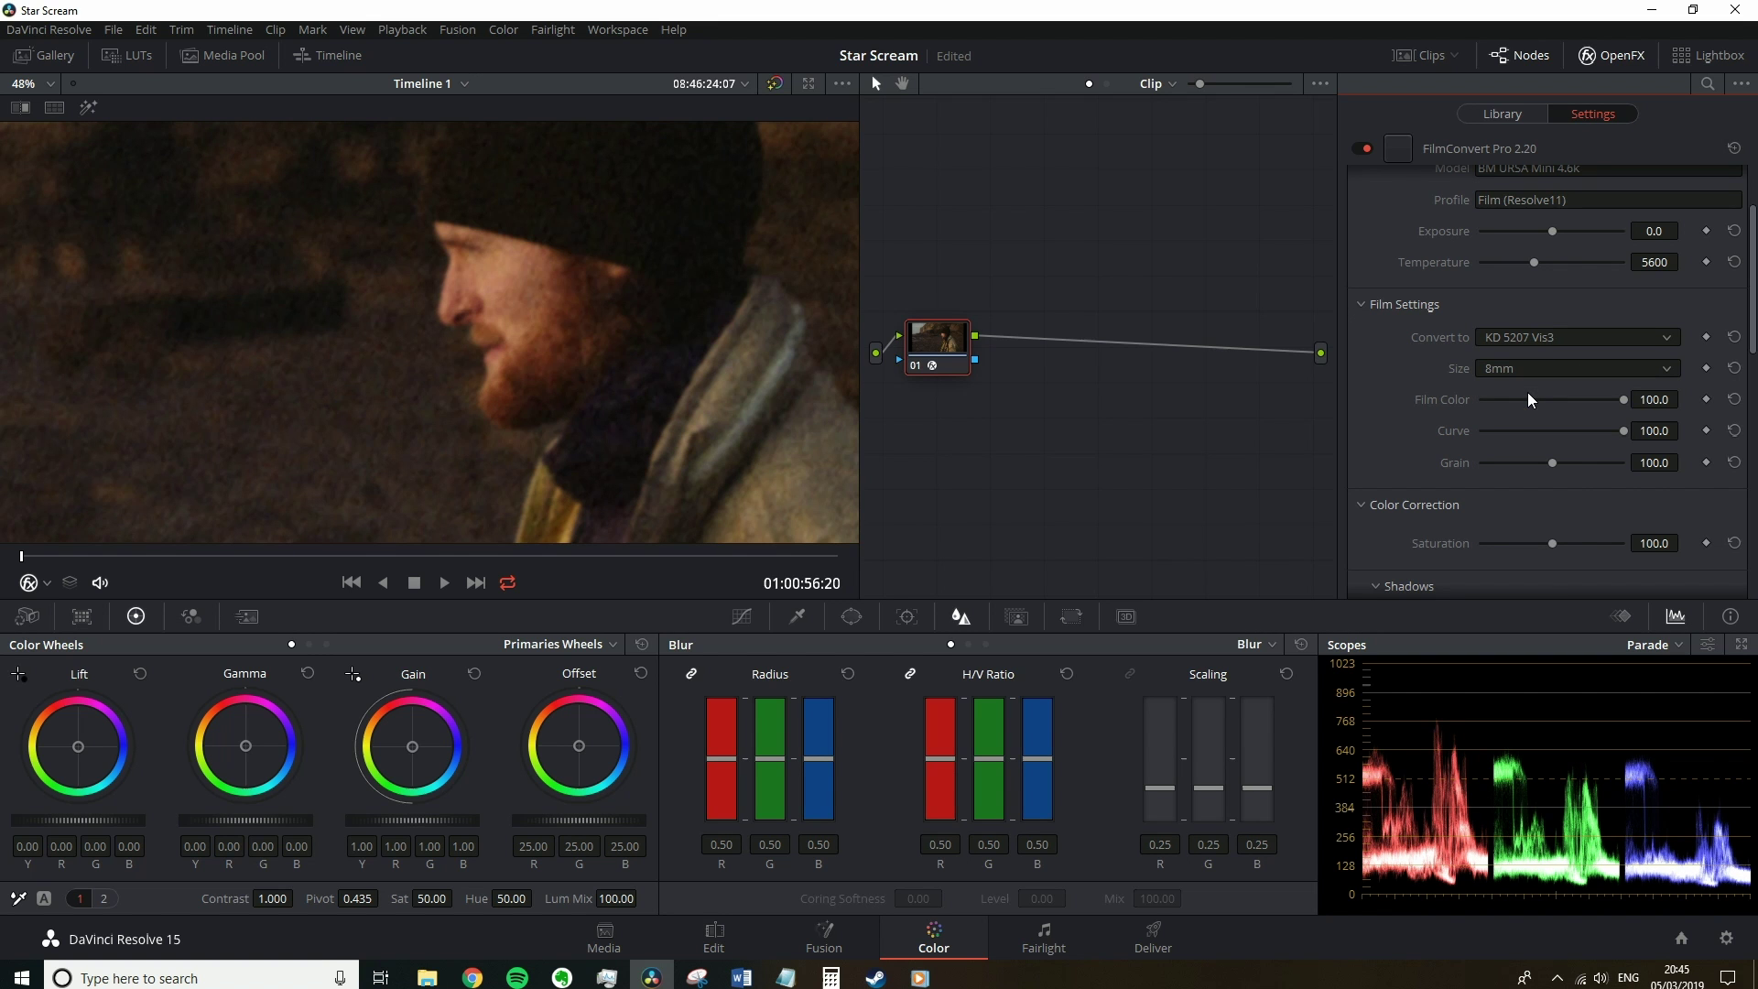
scroll(491, 351, "down", 3)
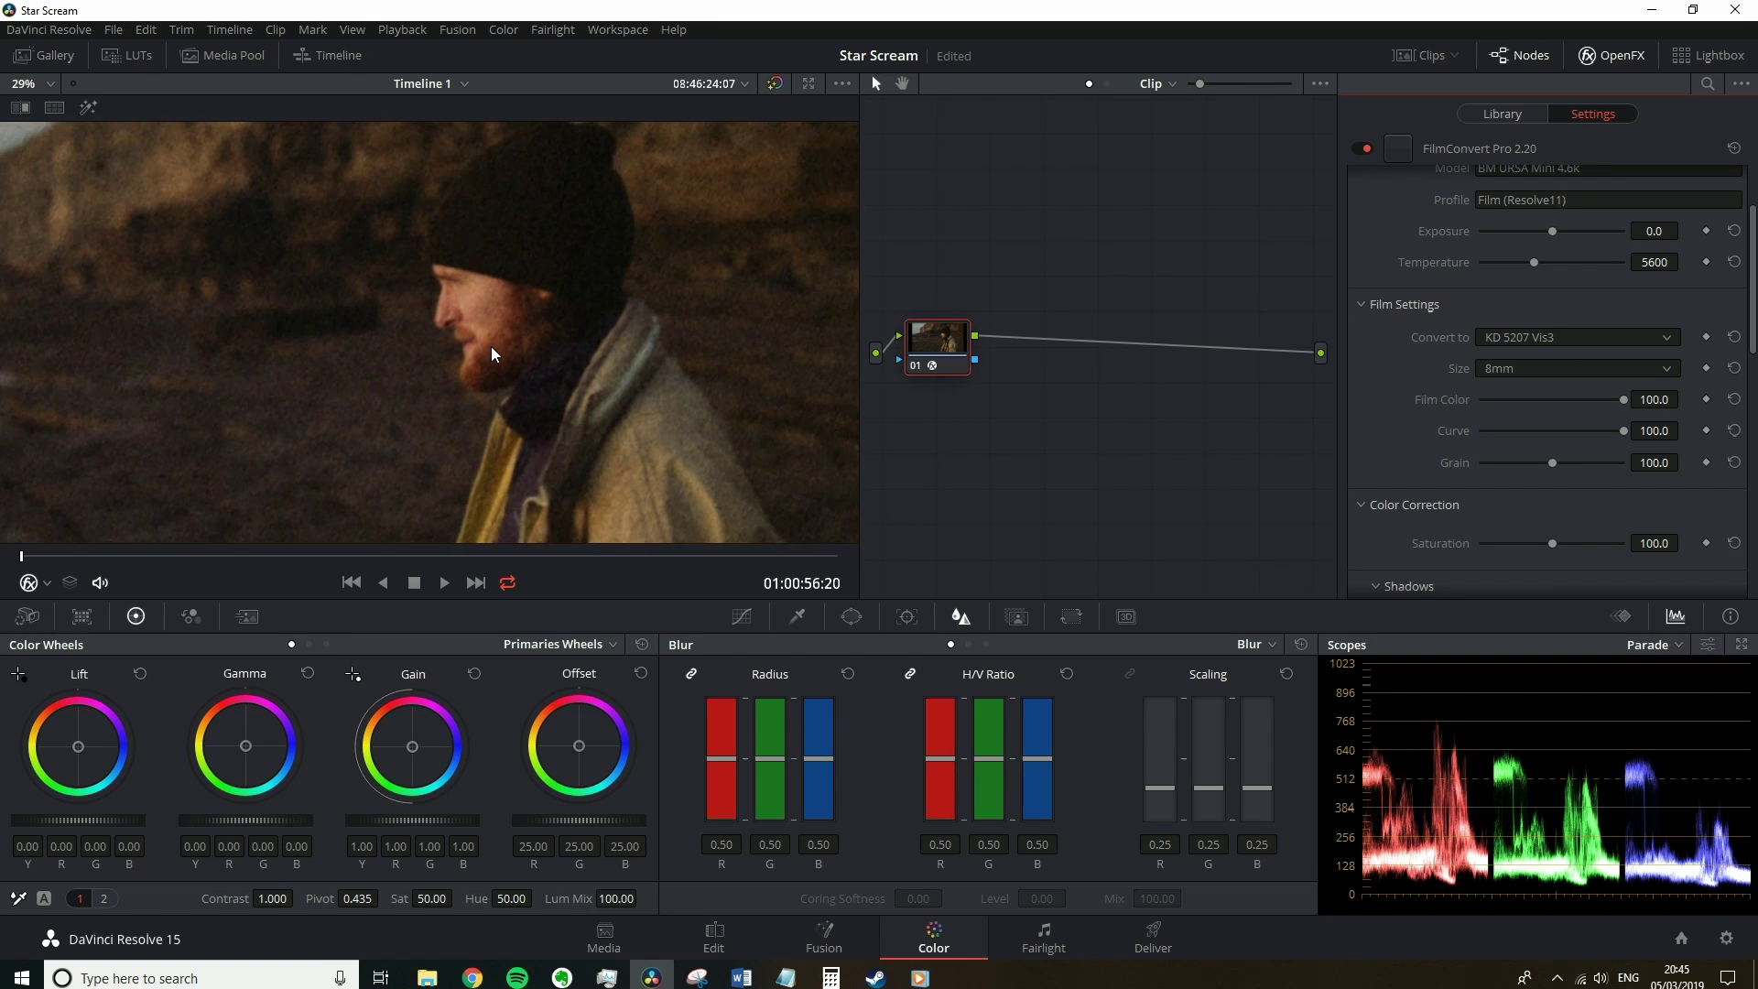
left_click(1571, 368)
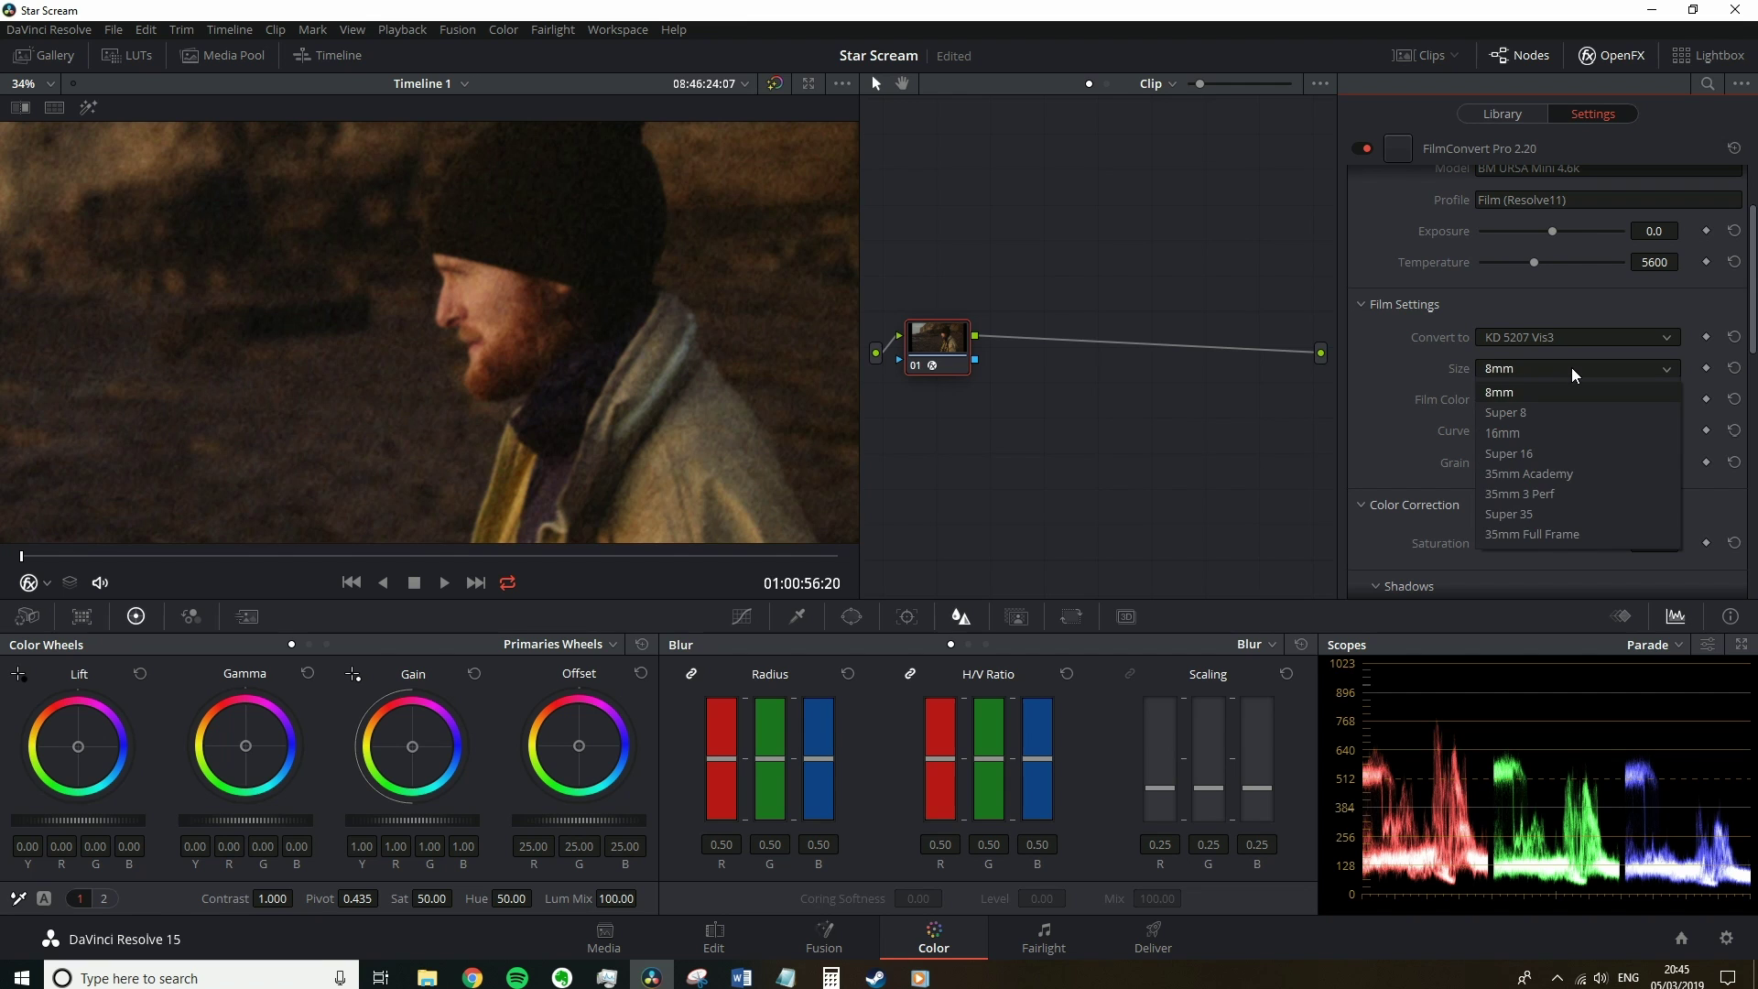
left_click(1557, 534)
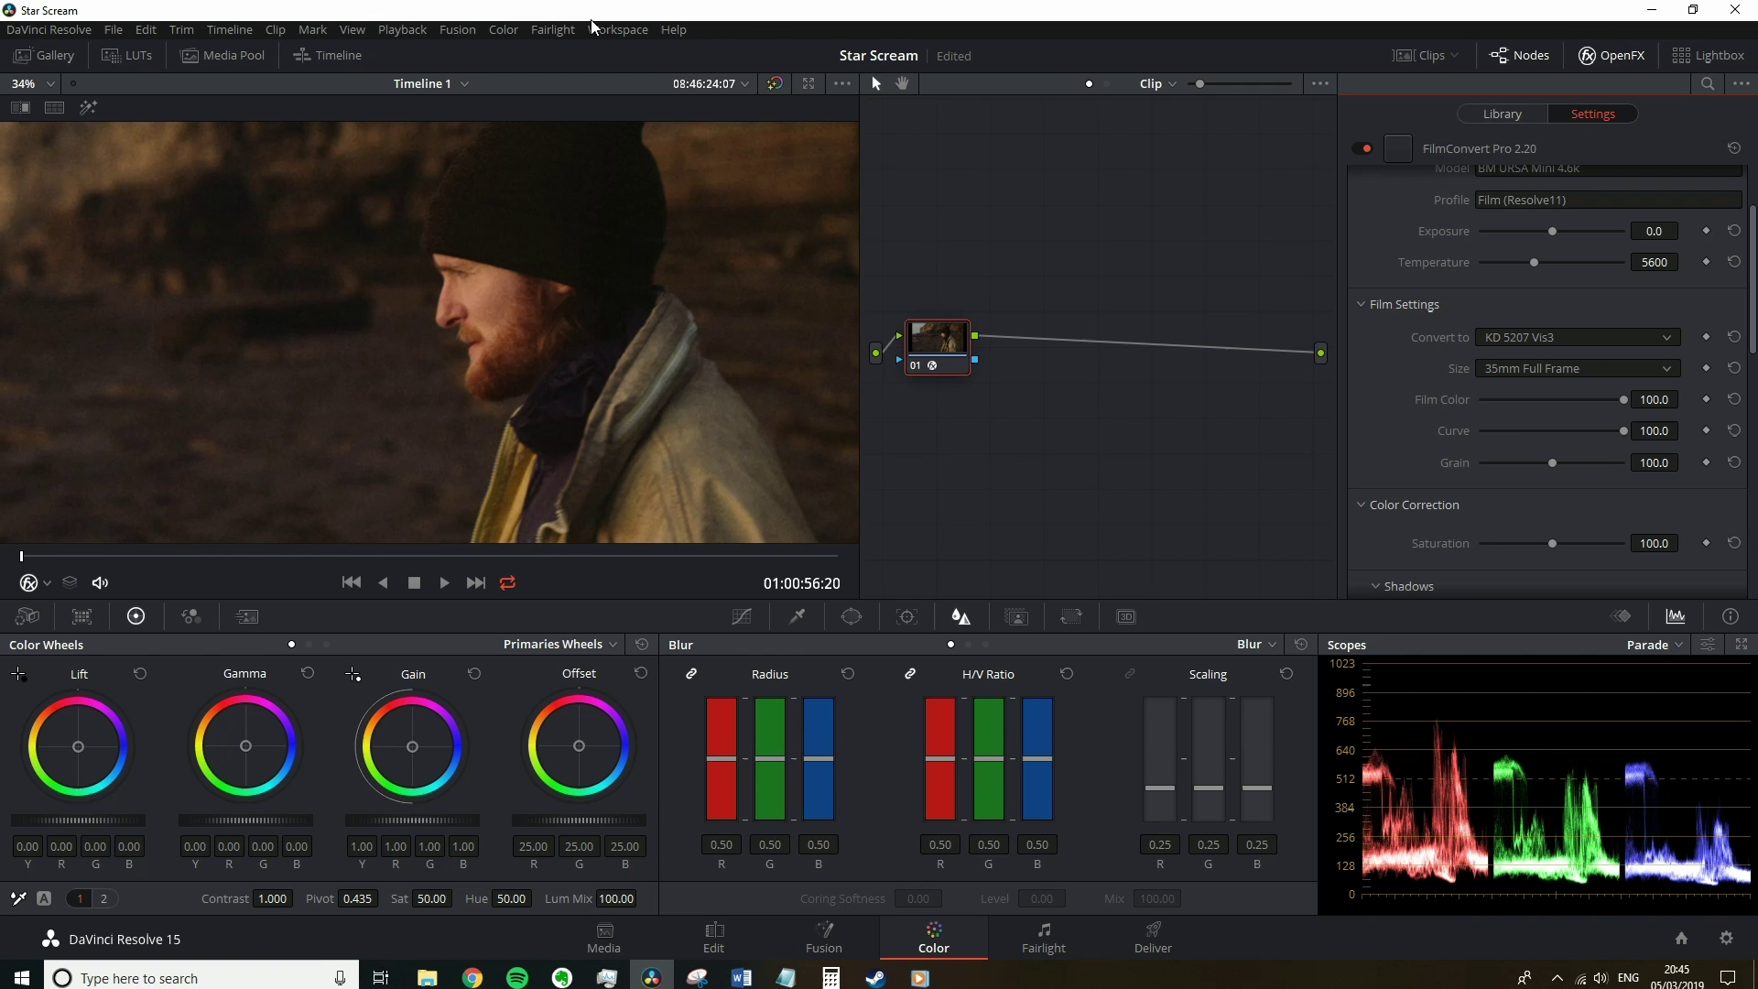
Toggle Playback > Use Optimized Media If Available, then make the viewer active
left_click(399, 29)
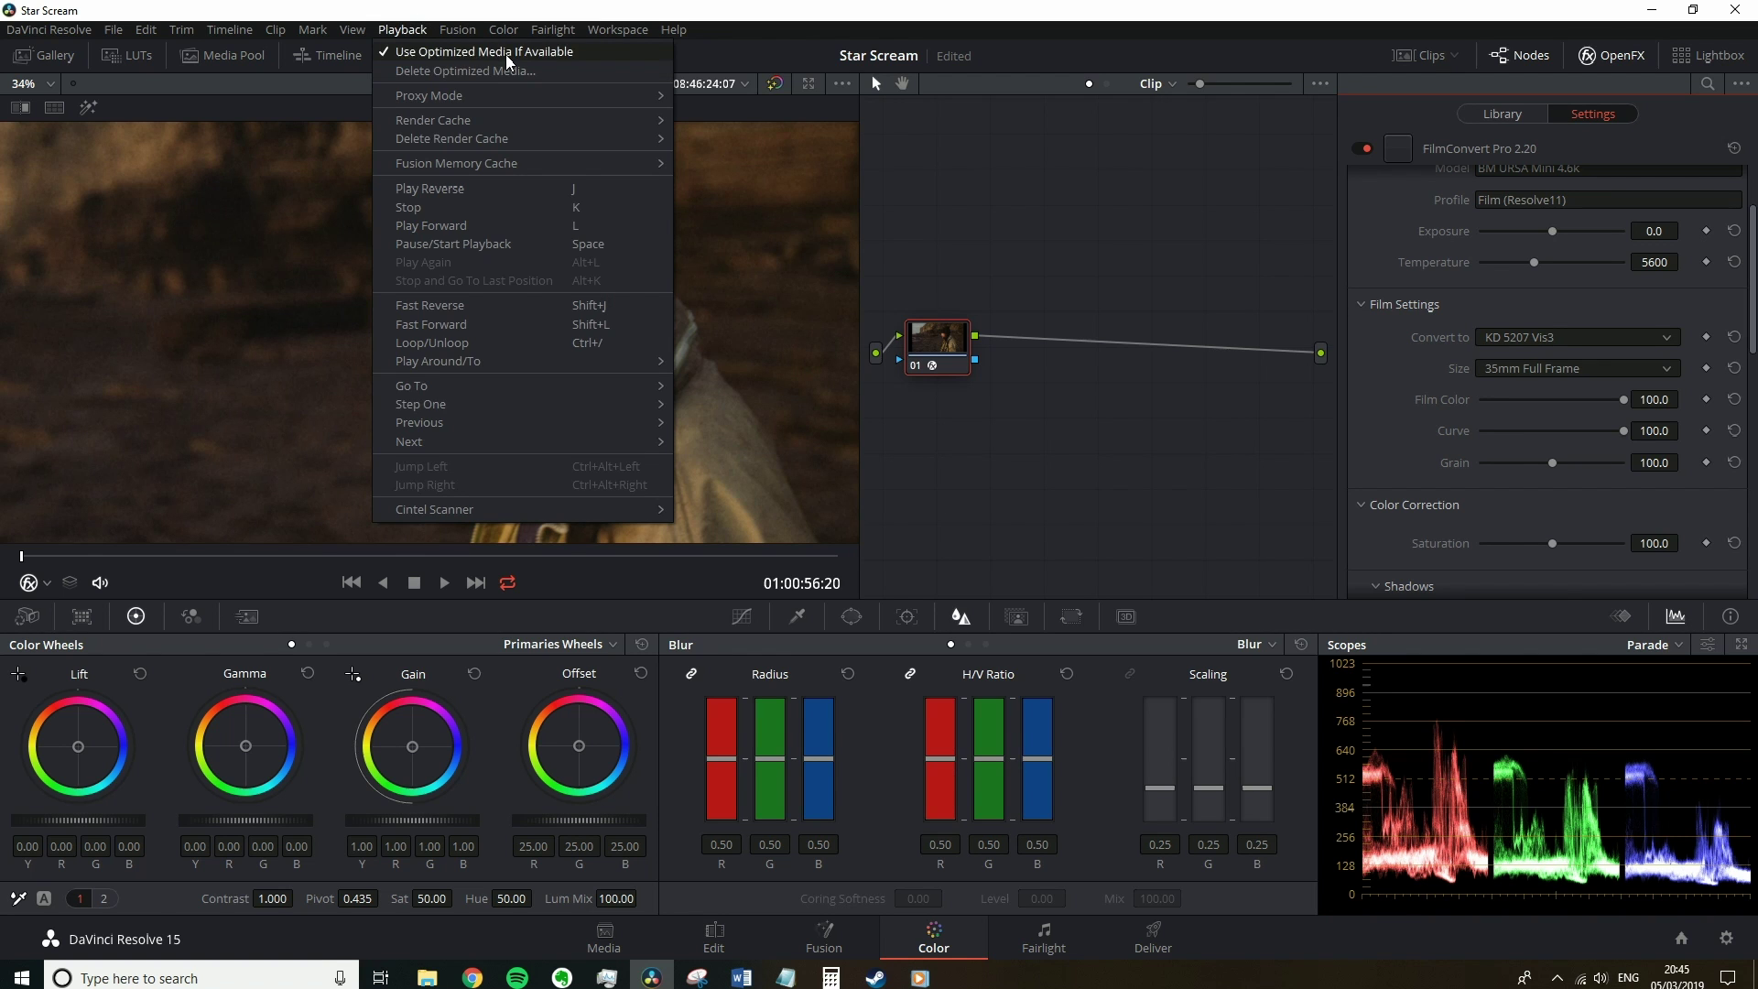
left_click(506, 55)
left_click(399, 30)
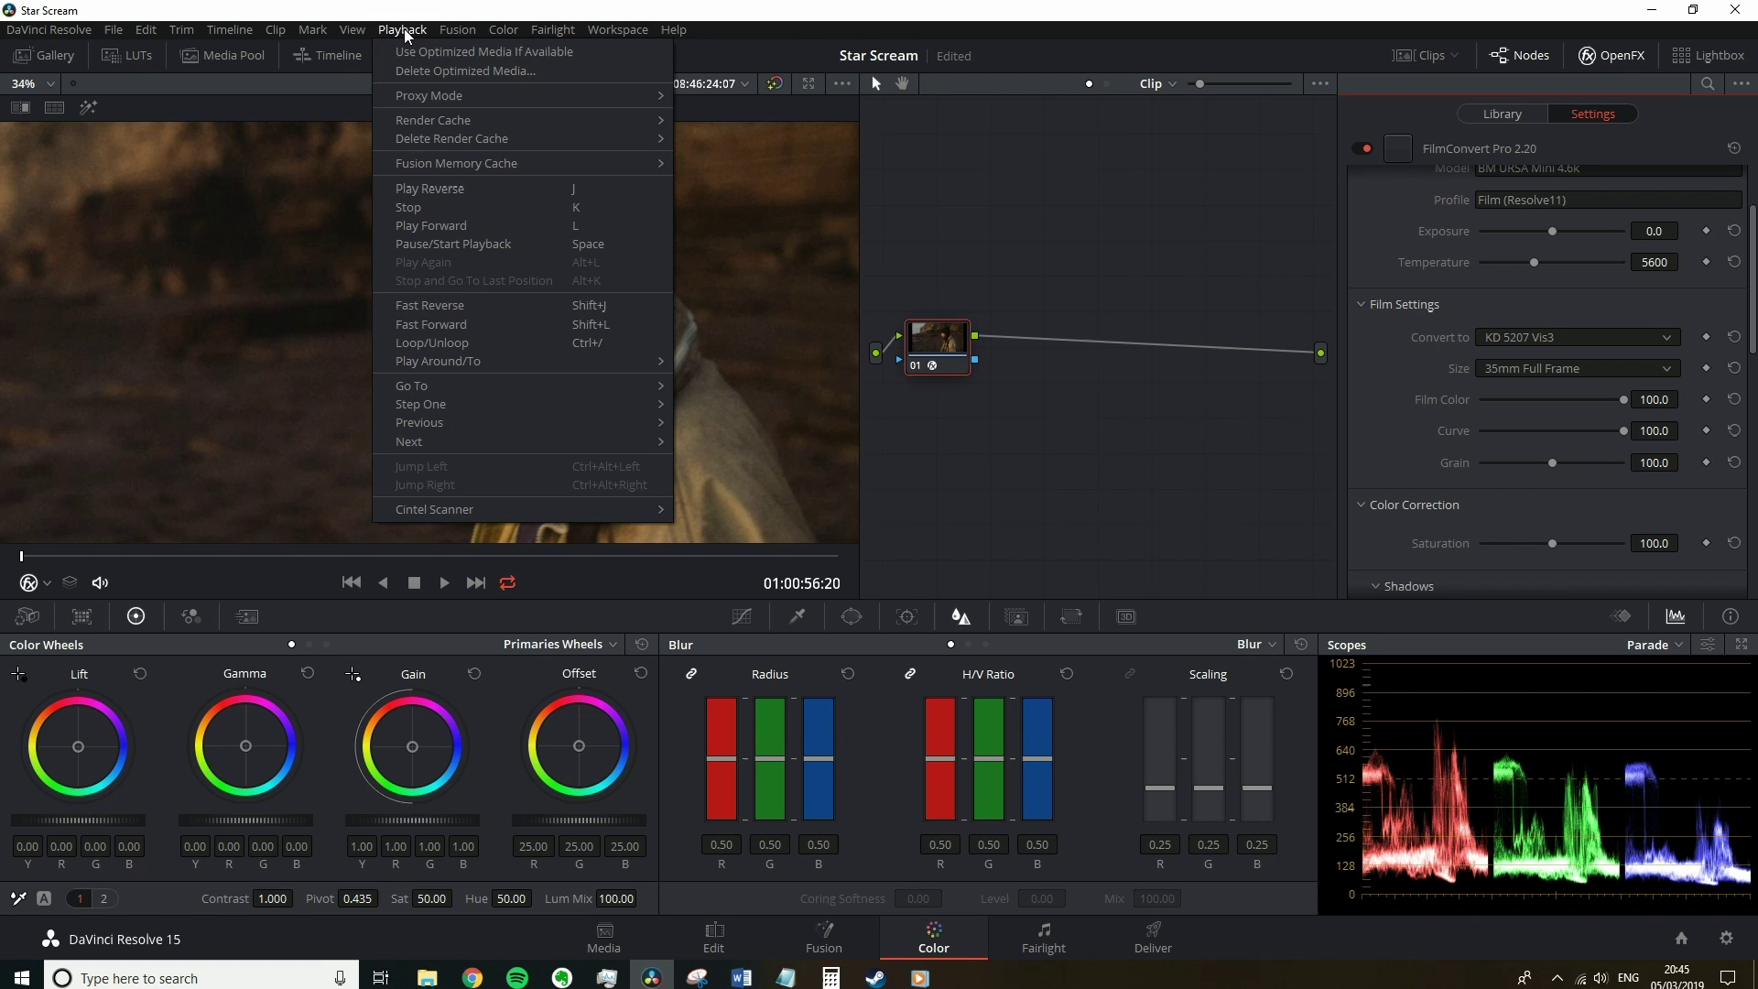
left_click(458, 51)
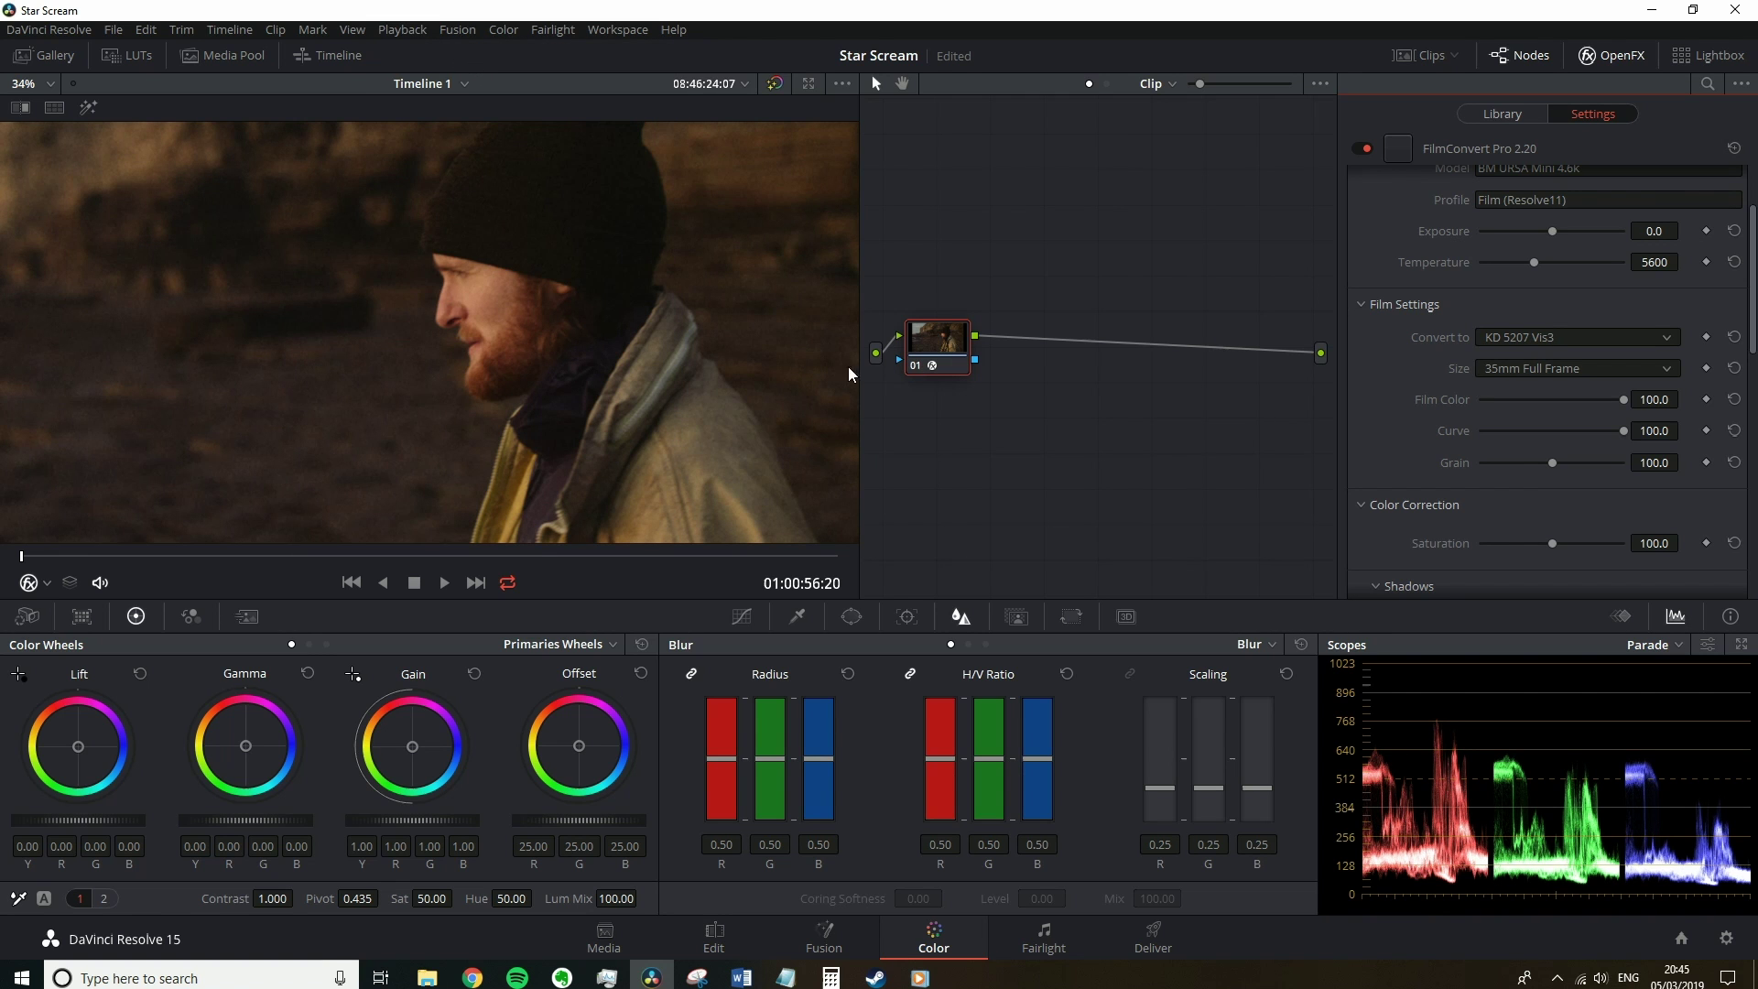
left_click(657, 359)
Fit the whole frame at 20% zoom and compare Film Color at 0 and 100
left_click(41, 83)
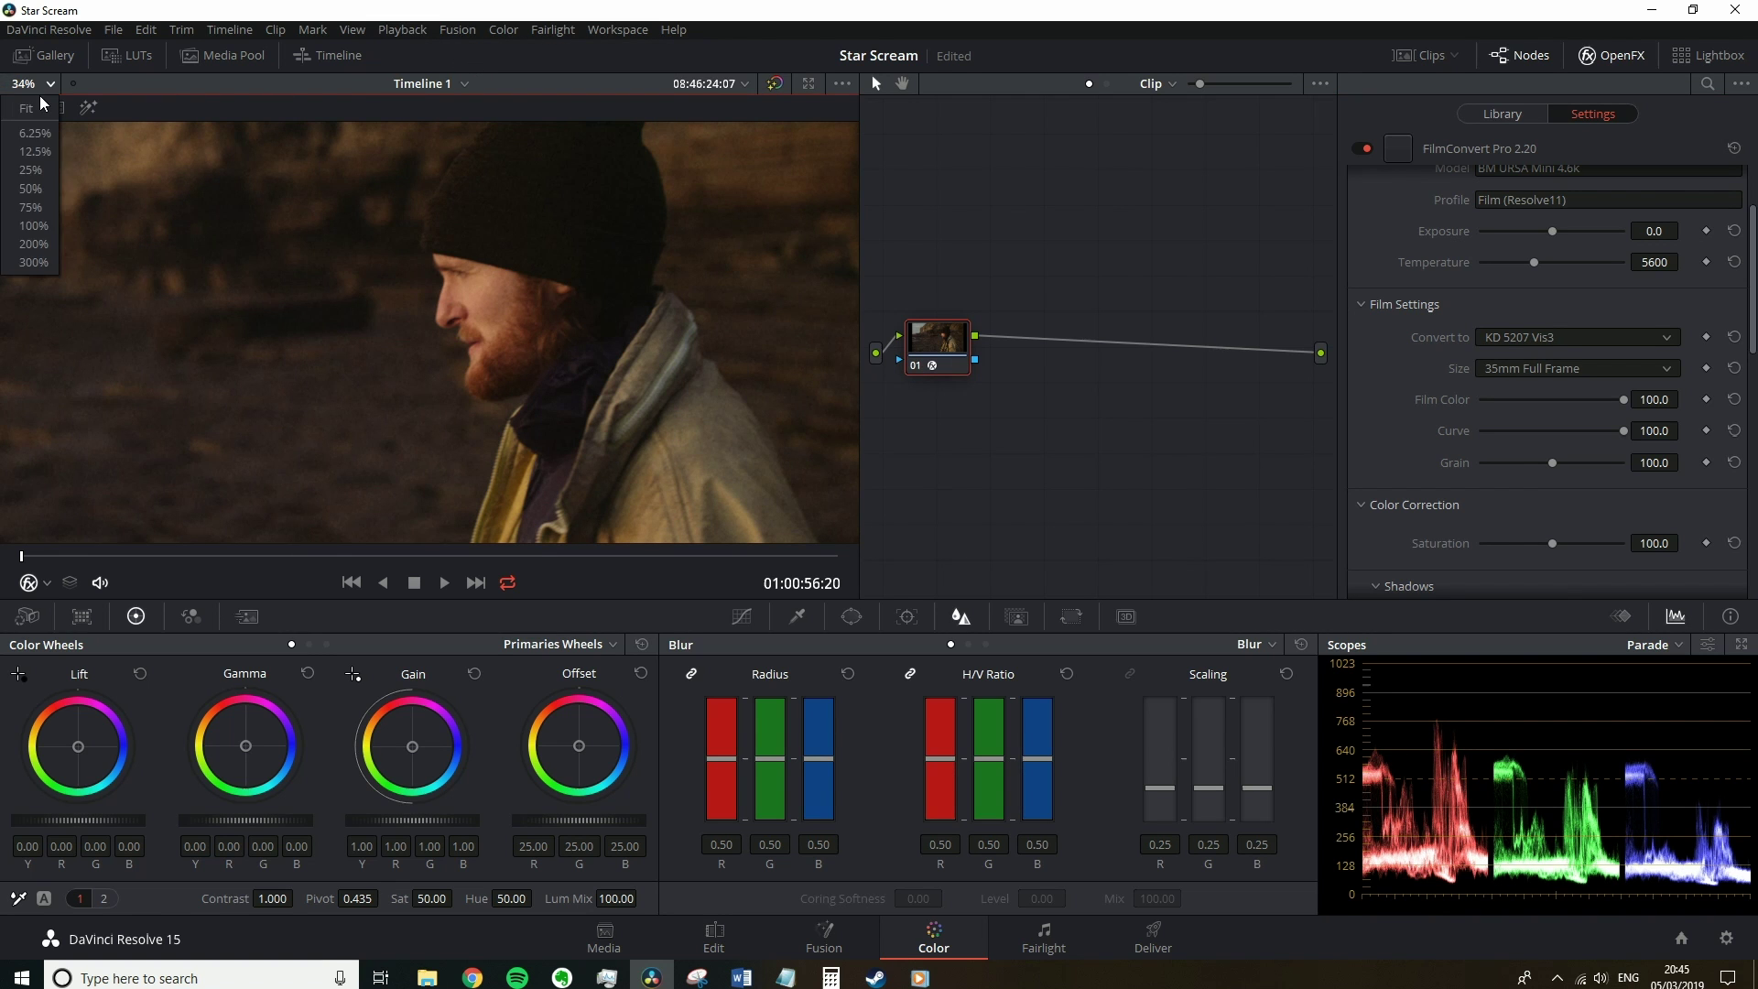
left_click(27, 109)
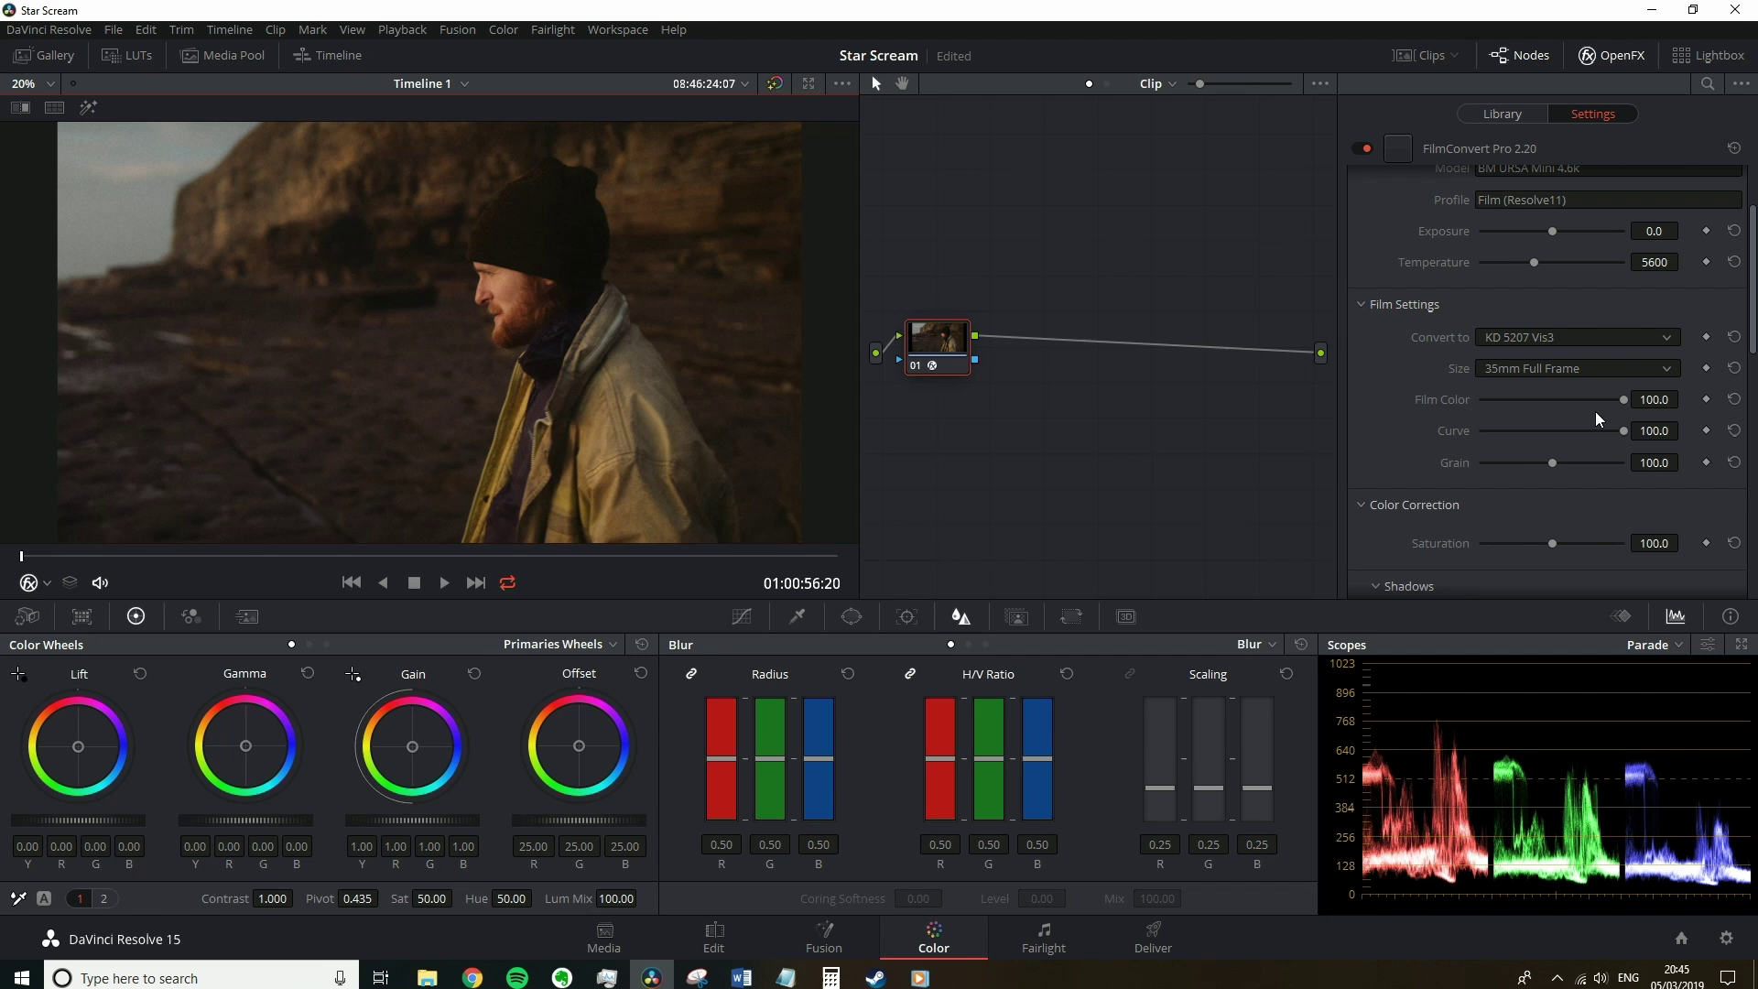
left_click_drag(1616, 399, 1376, 426)
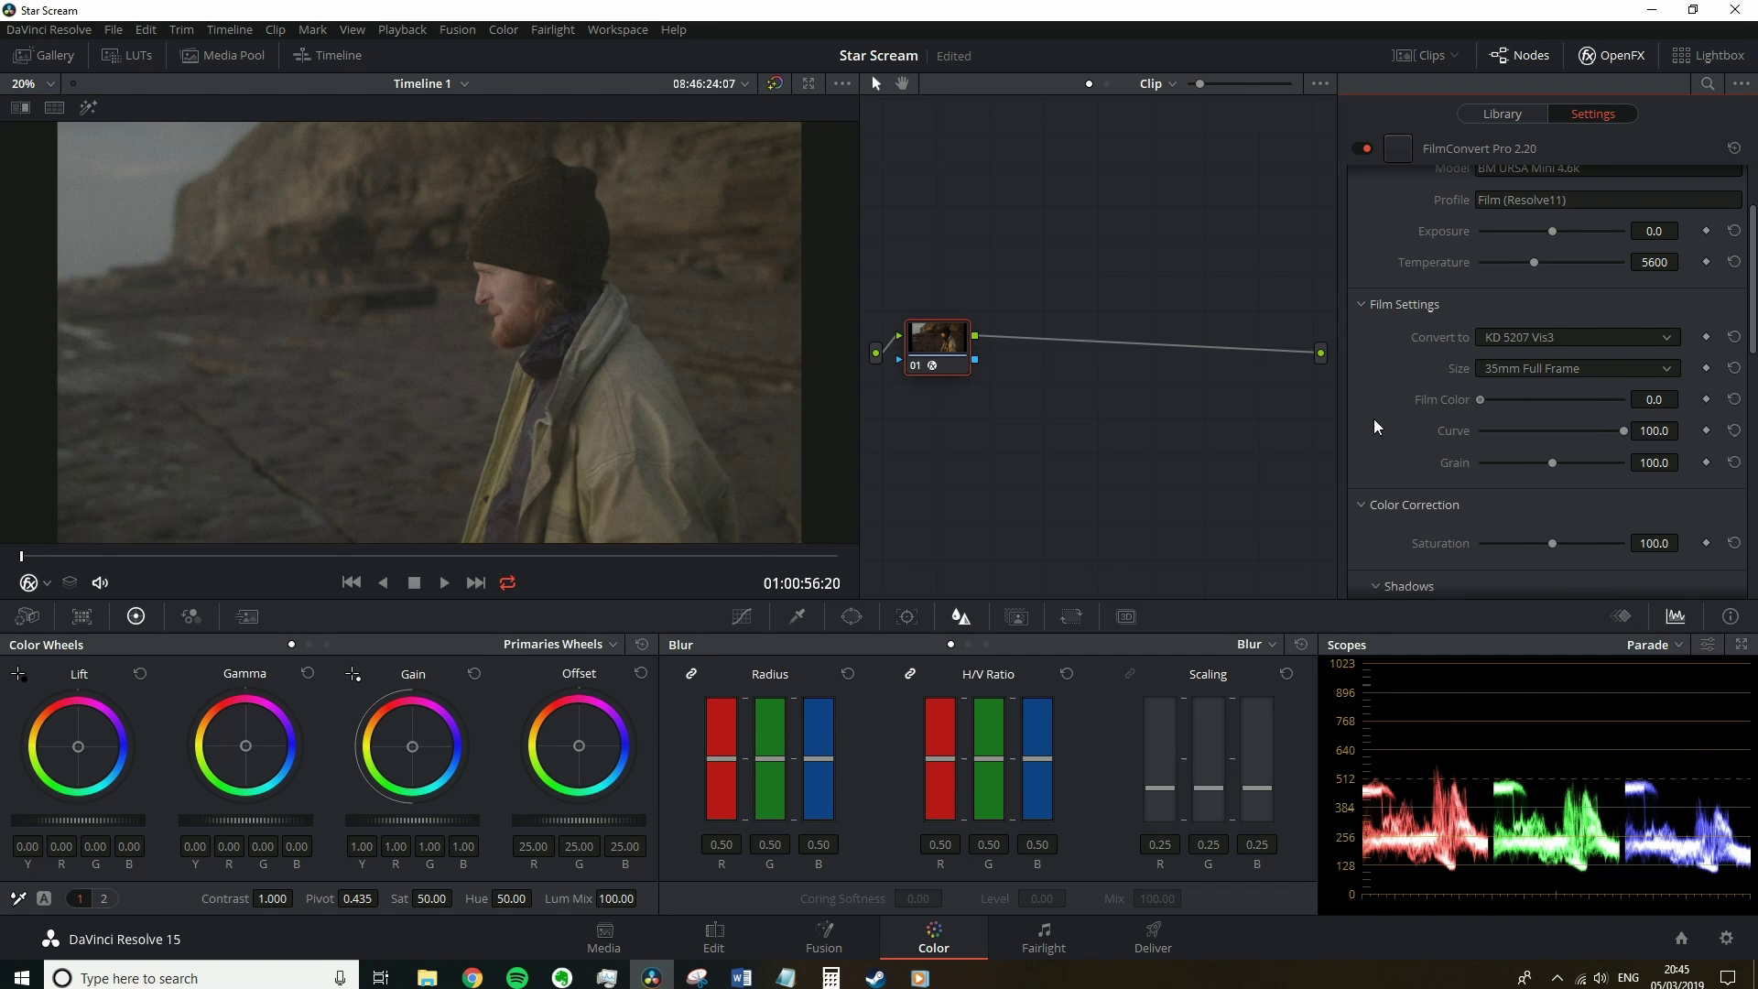
left_click_drag(1485, 408, 1660, 400)
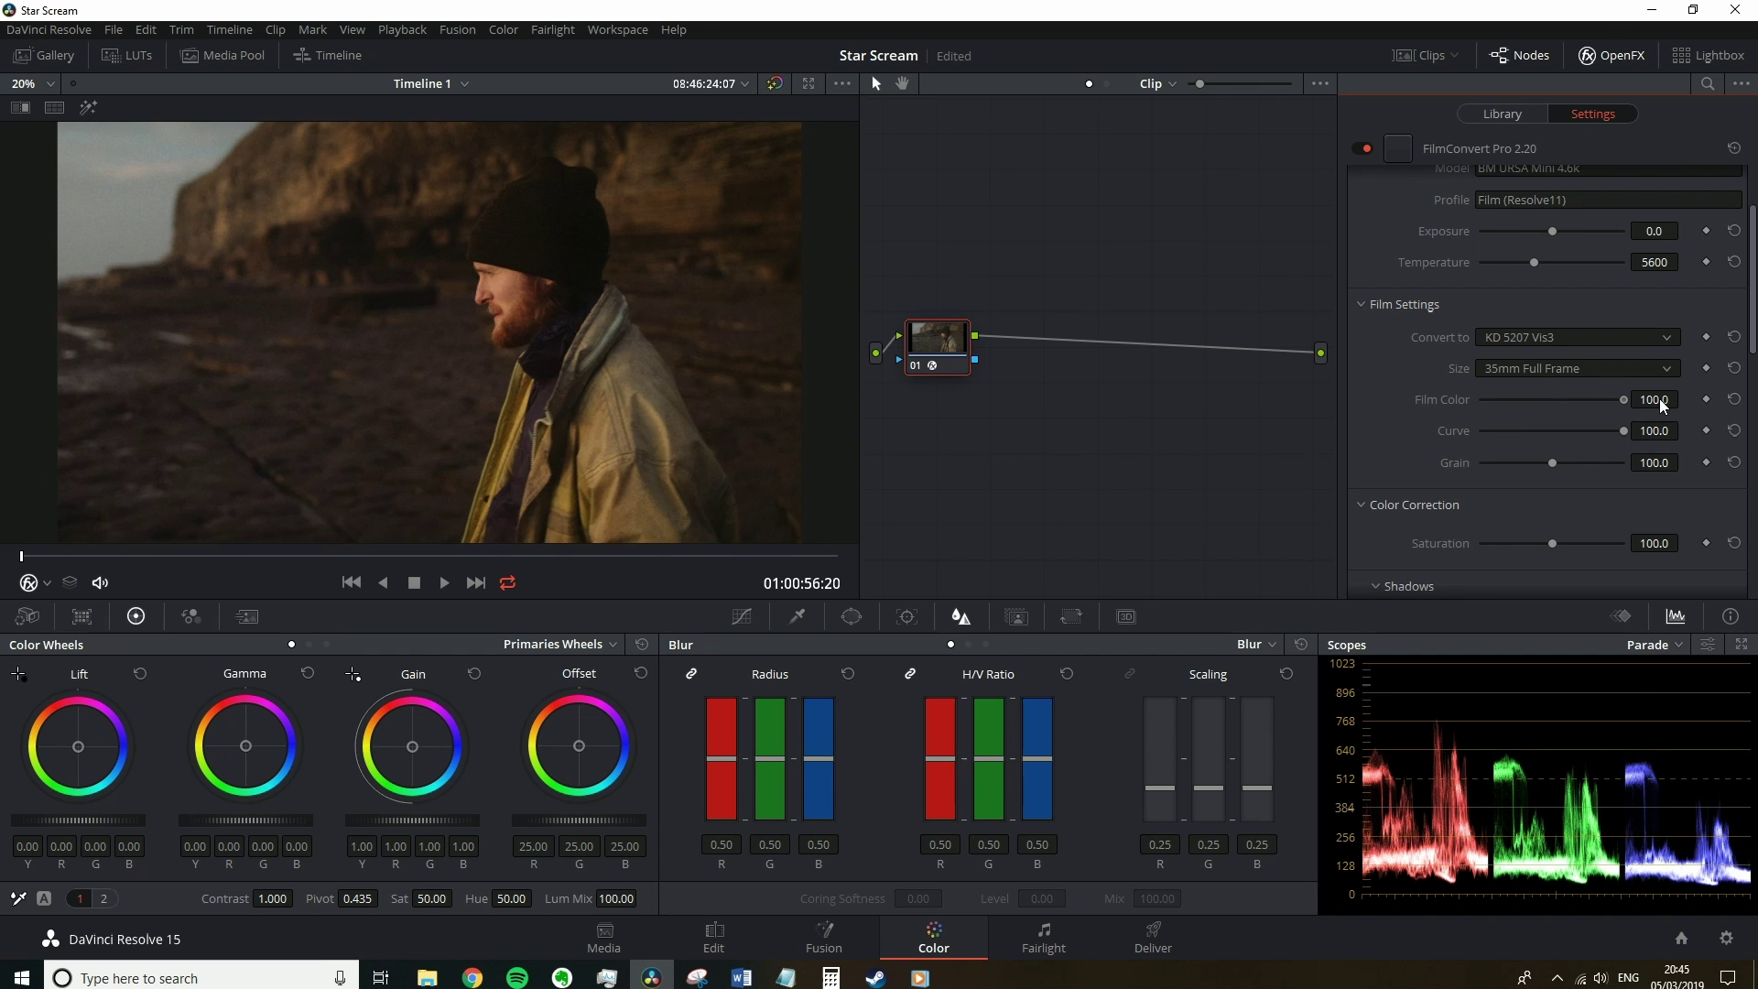
Drop Film Color to 0 again, reset it to 100, and reduce Curve to around 80
left_click_drag(1572, 398, 1404, 407)
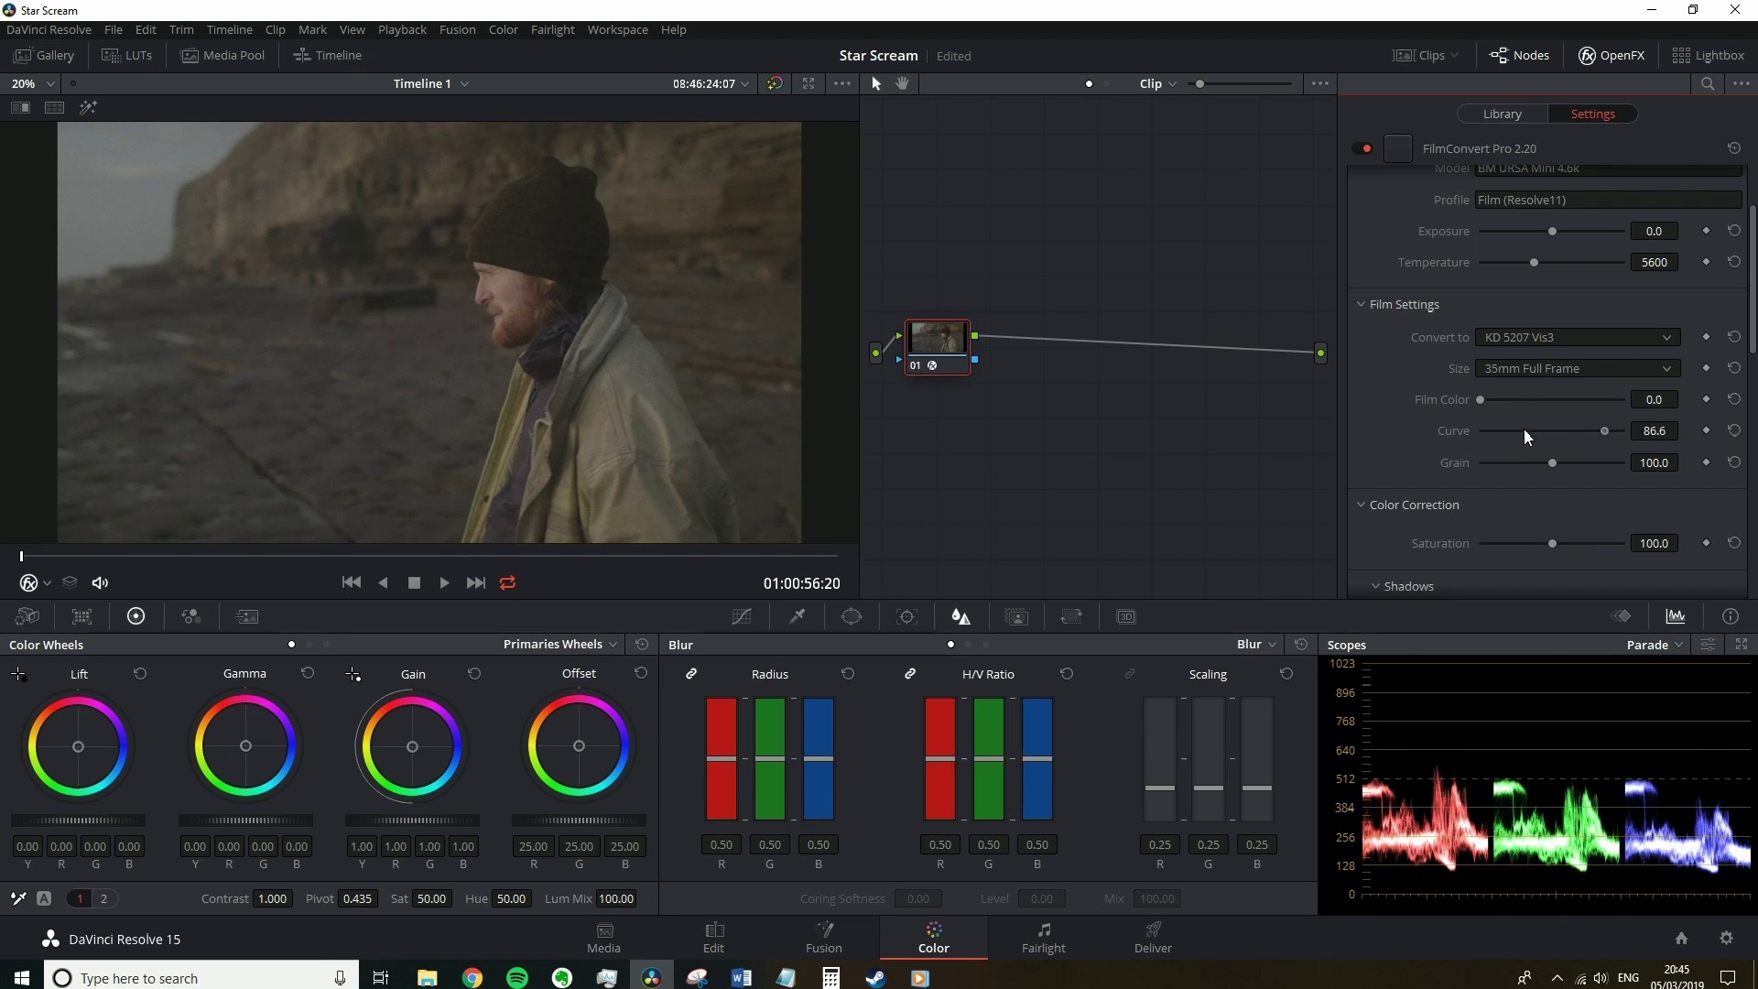
double_click(1541, 399)
mouse_move(1623, 431)
left_mouse_down()
mouse_move(1388, 419)
mouse_move(1591, 413)
mouse_move(1625, 430)
left_mouse_up()
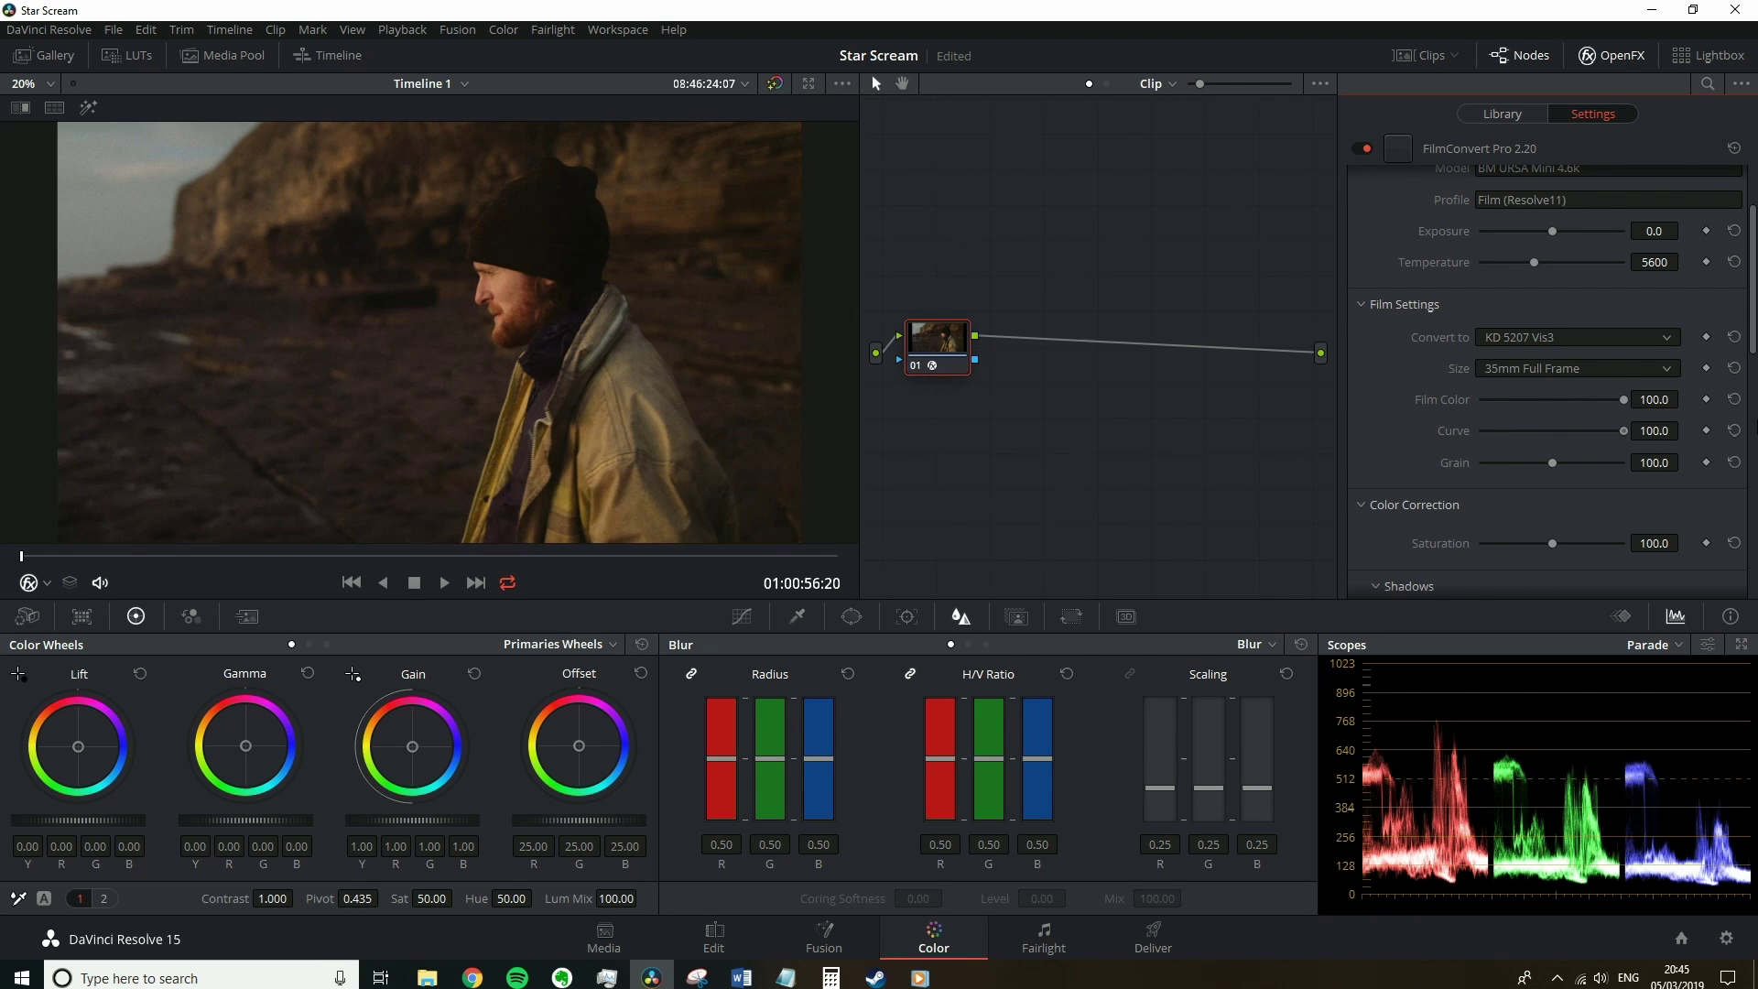
Preview the black-and-white IL FN FP stock, then return to KD 5207 Vis3
left_click(1523, 343)
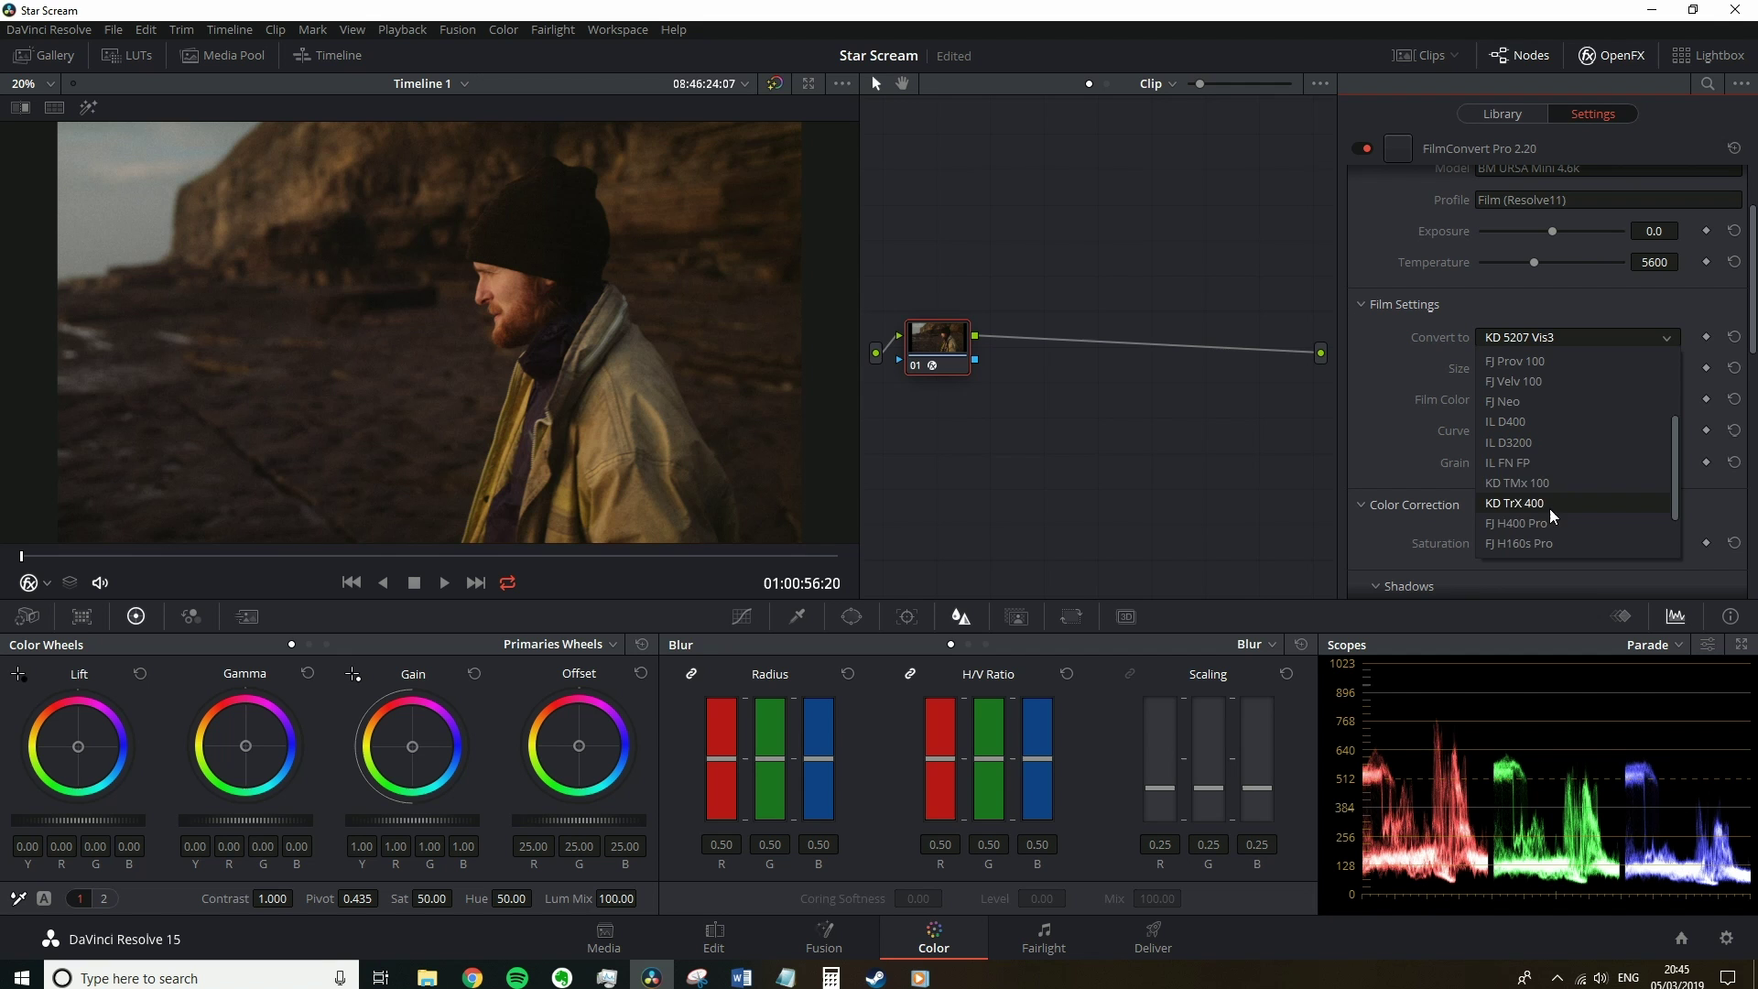
left_click(1542, 471)
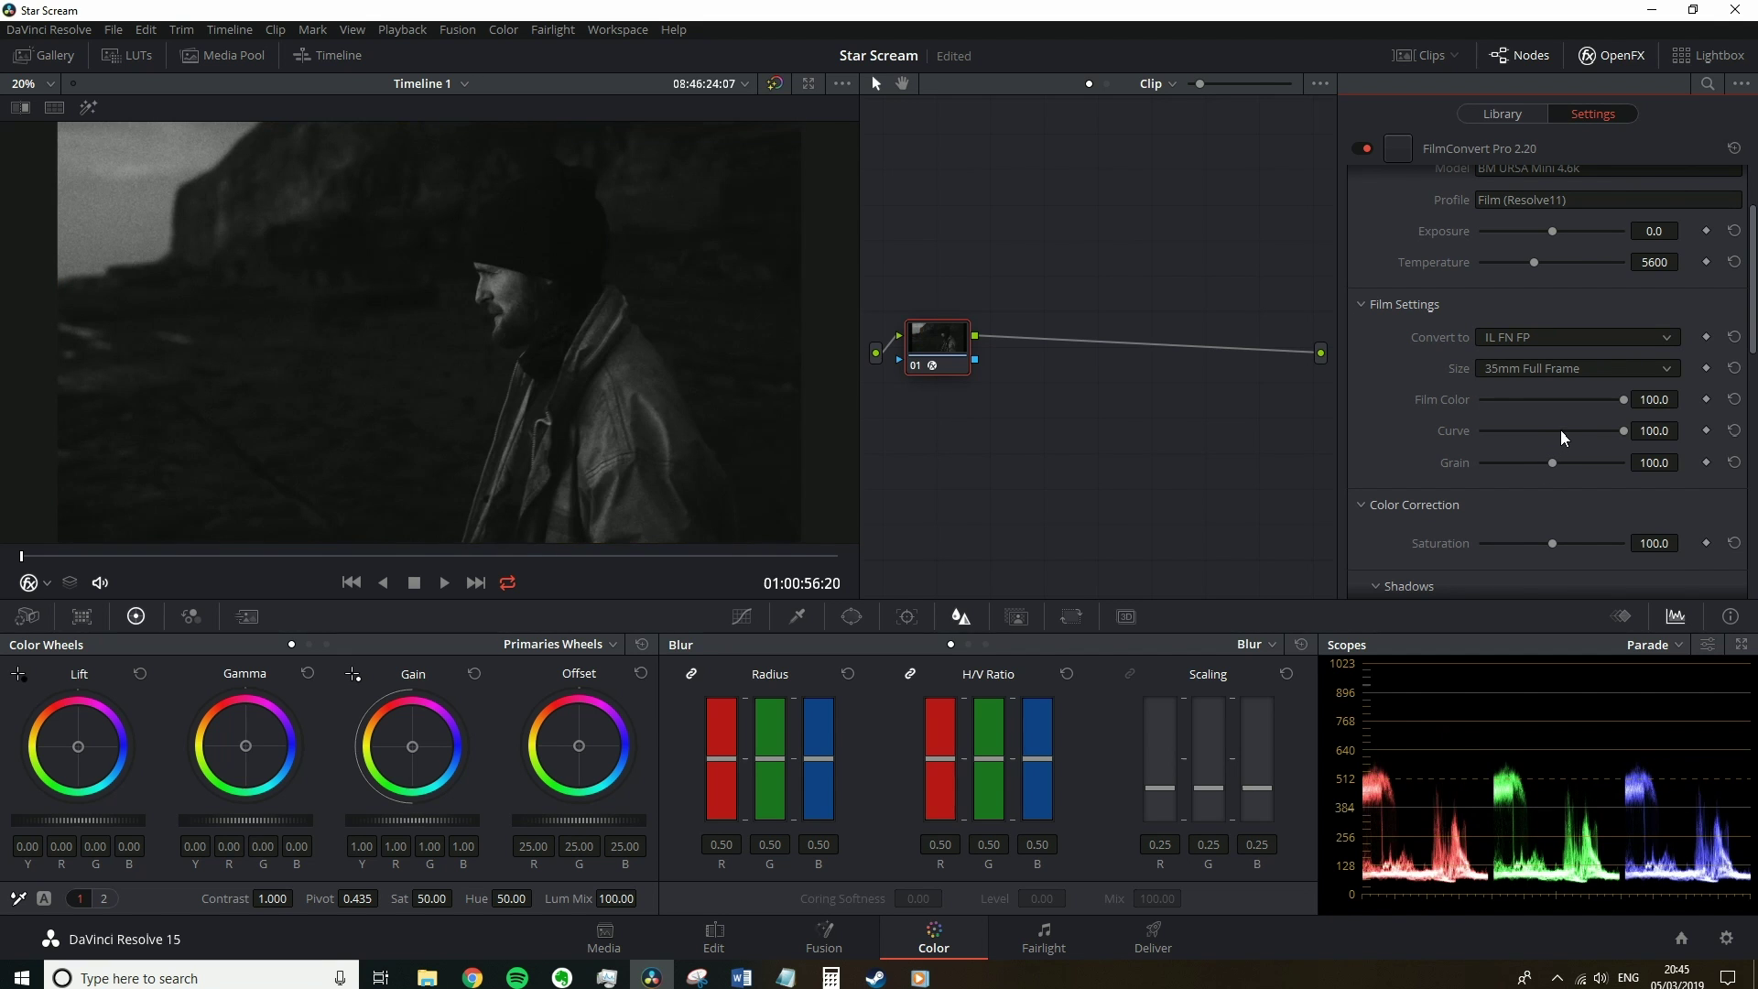
left_click(1557, 336)
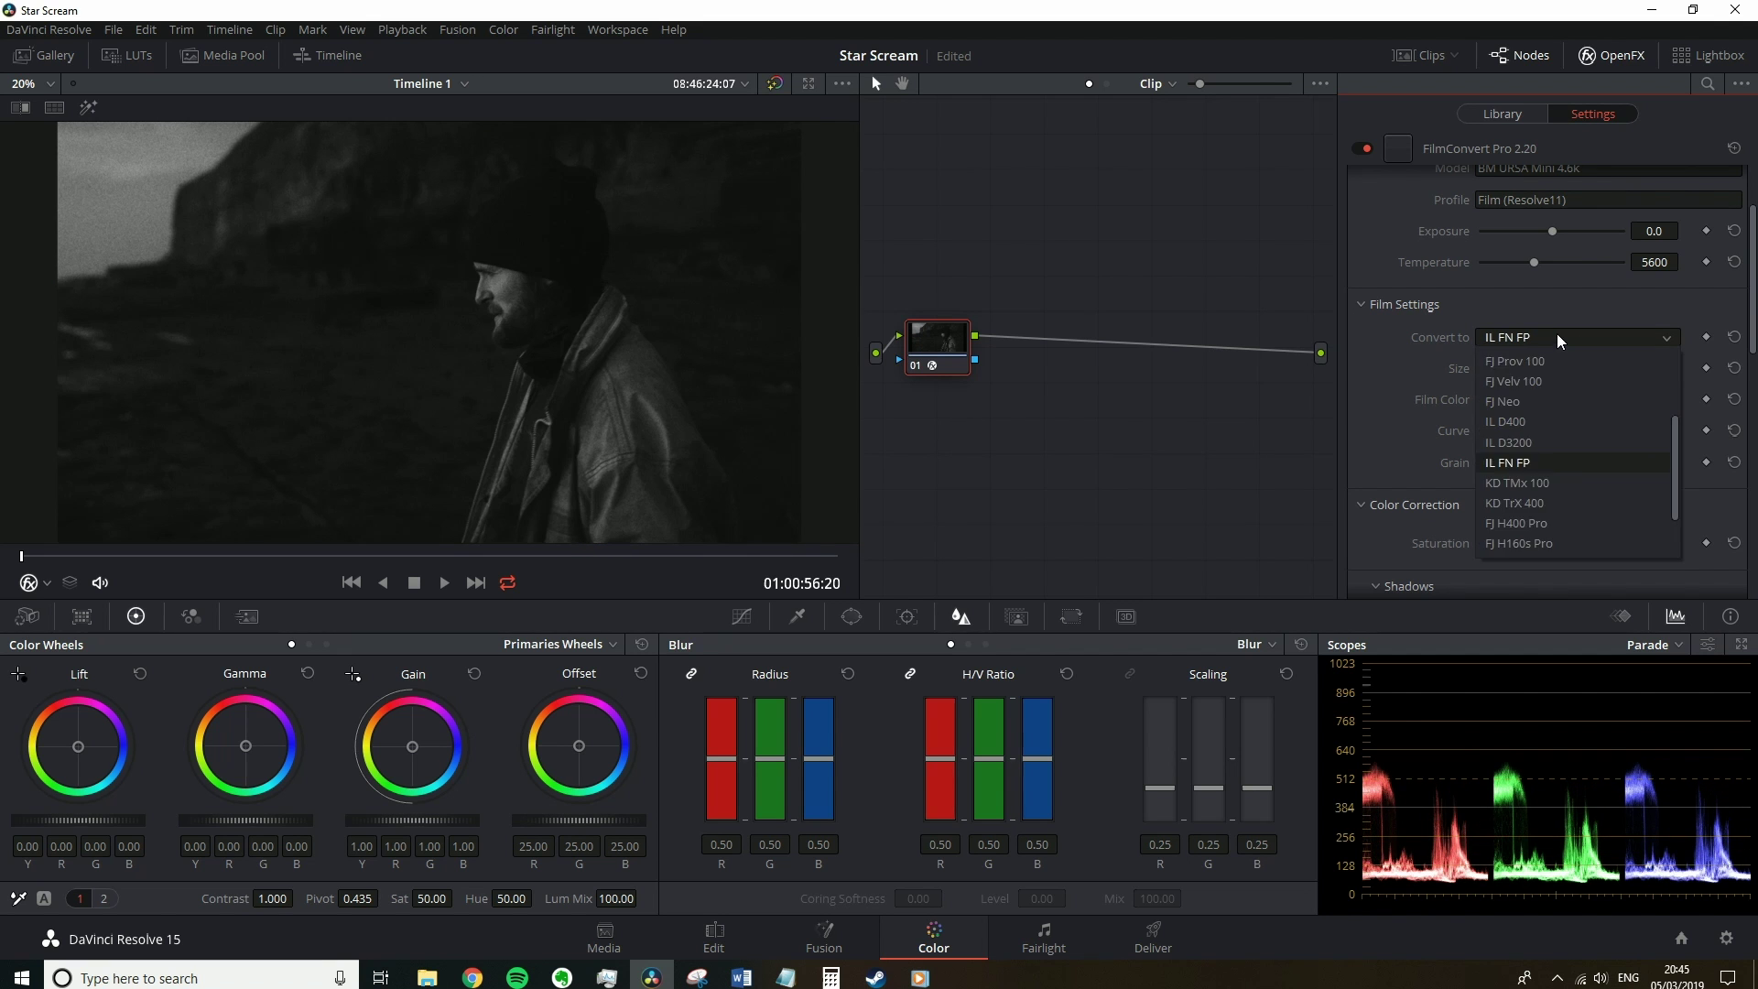
left_click(1535, 374)
Test a lower Grain amount, reset it to 100, and fit the frame in the viewer
scroll(590, 306, "up", 2)
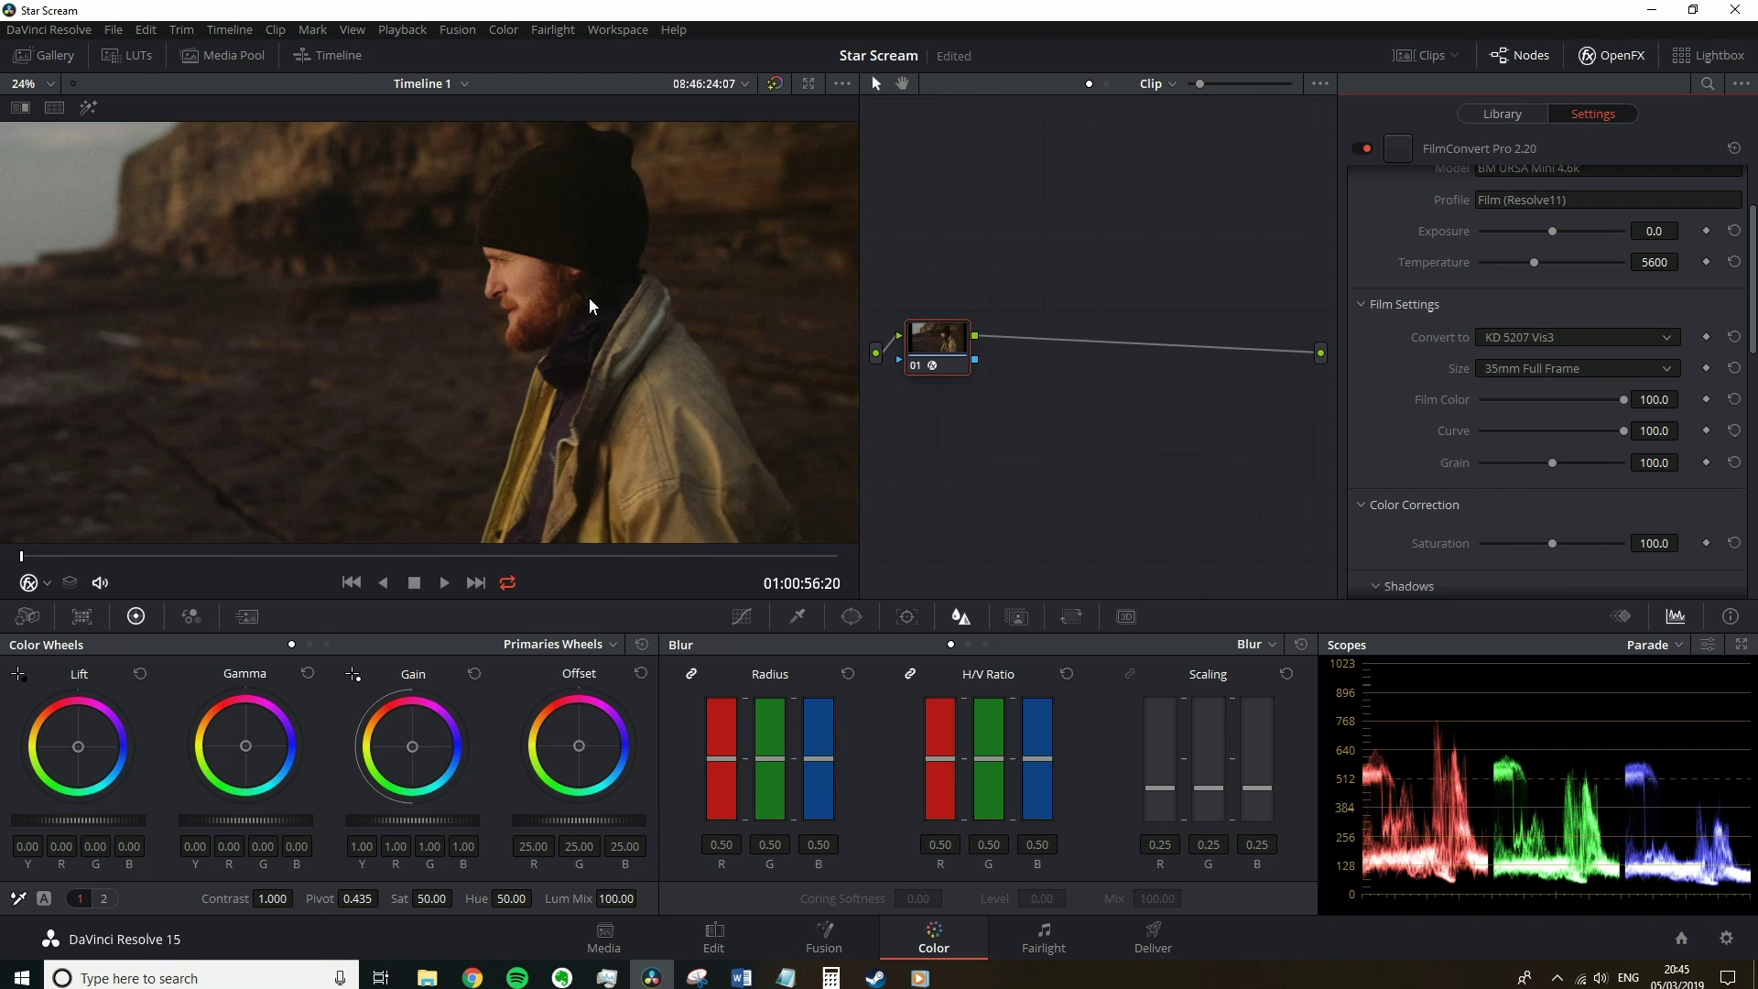
scroll(591, 306, "up", 5)
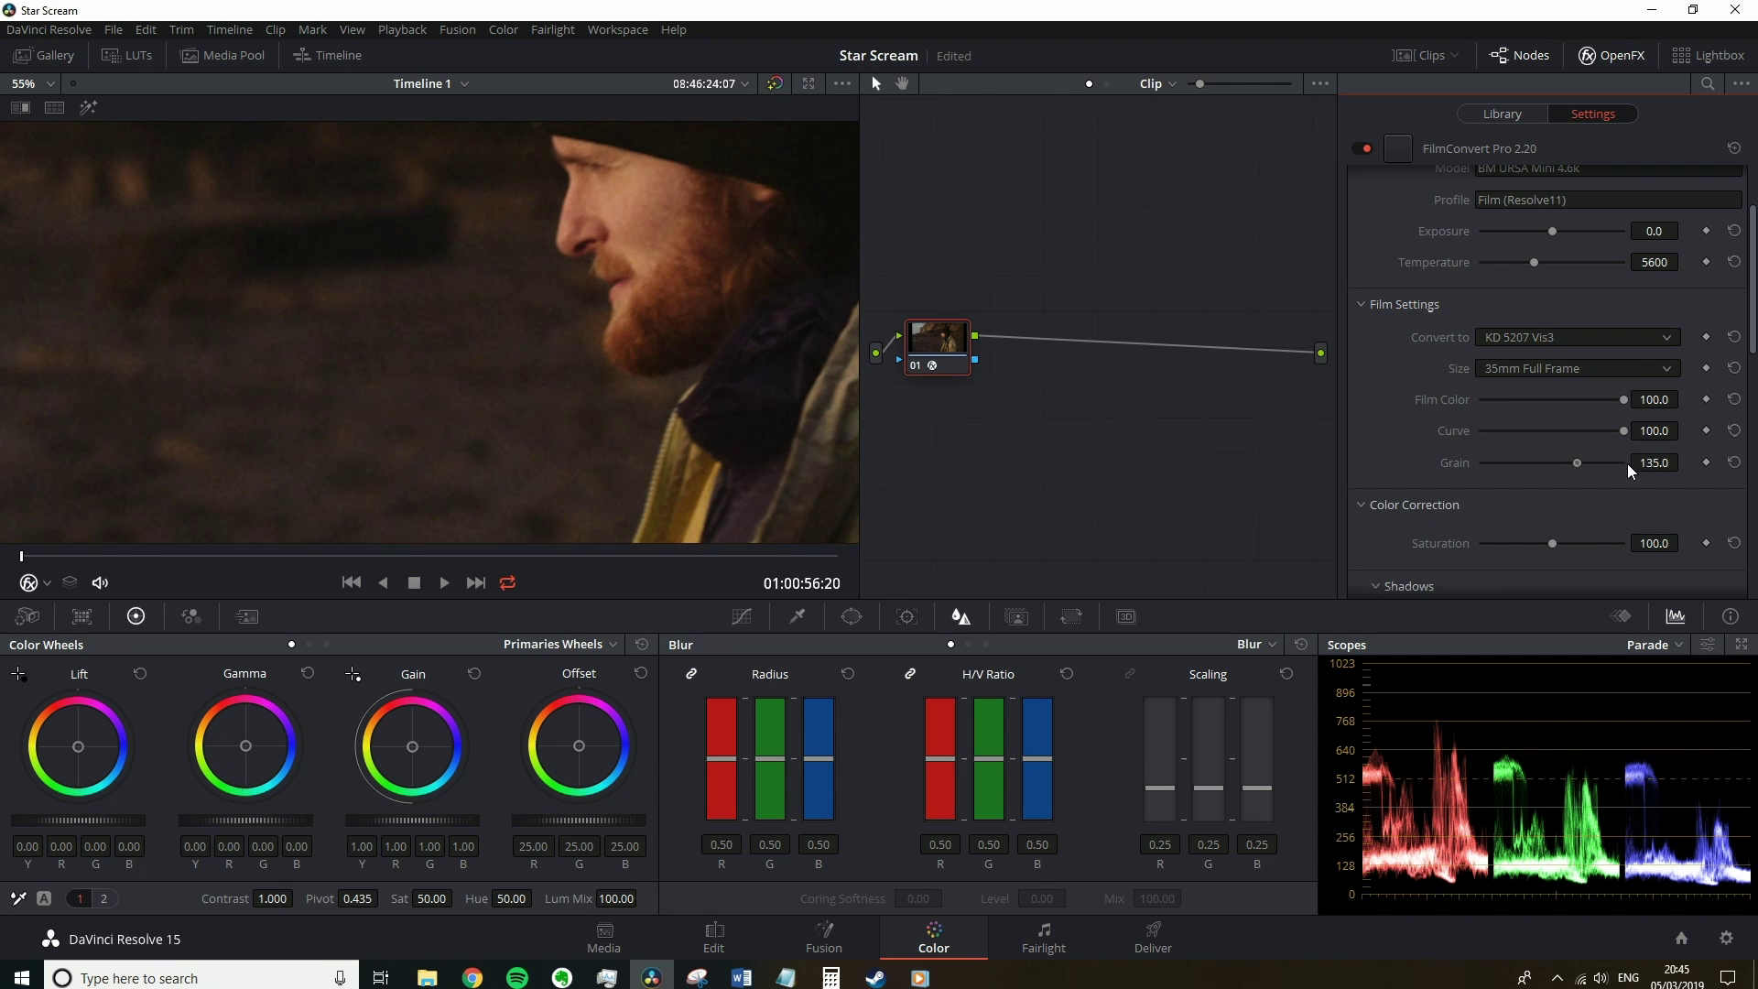
left_click_drag(1577, 462, 1386, 463)
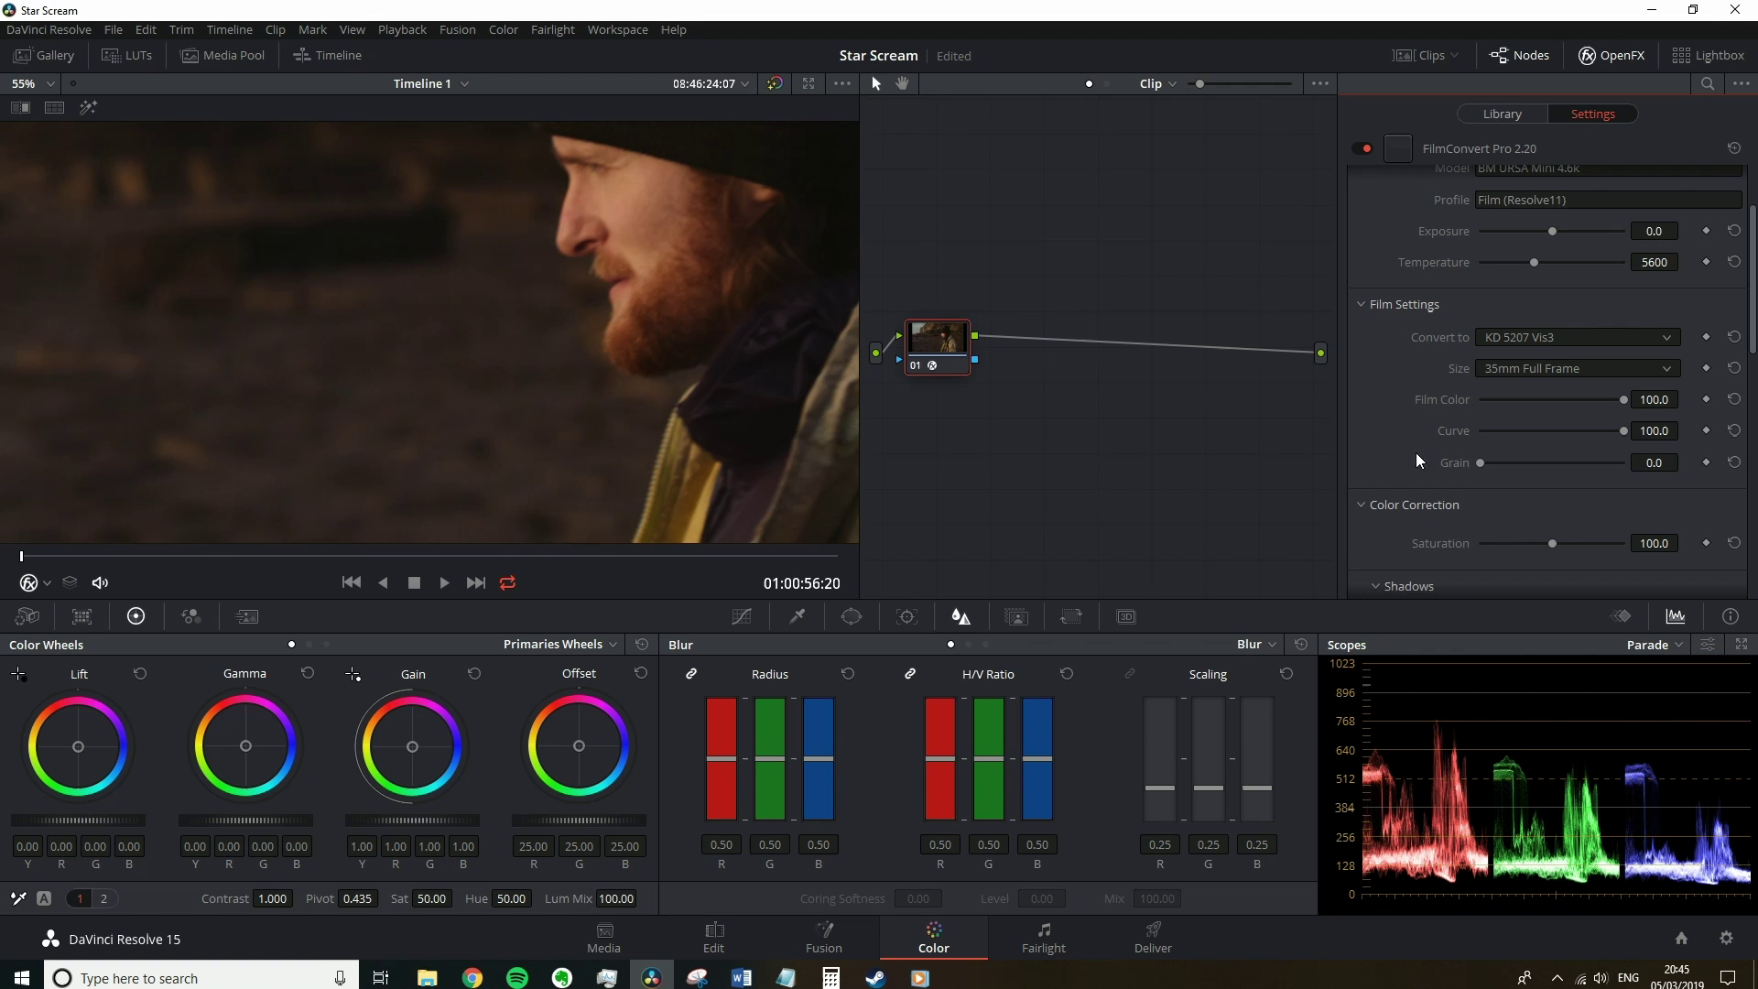
left_click(1733, 463)
left_click(38, 84)
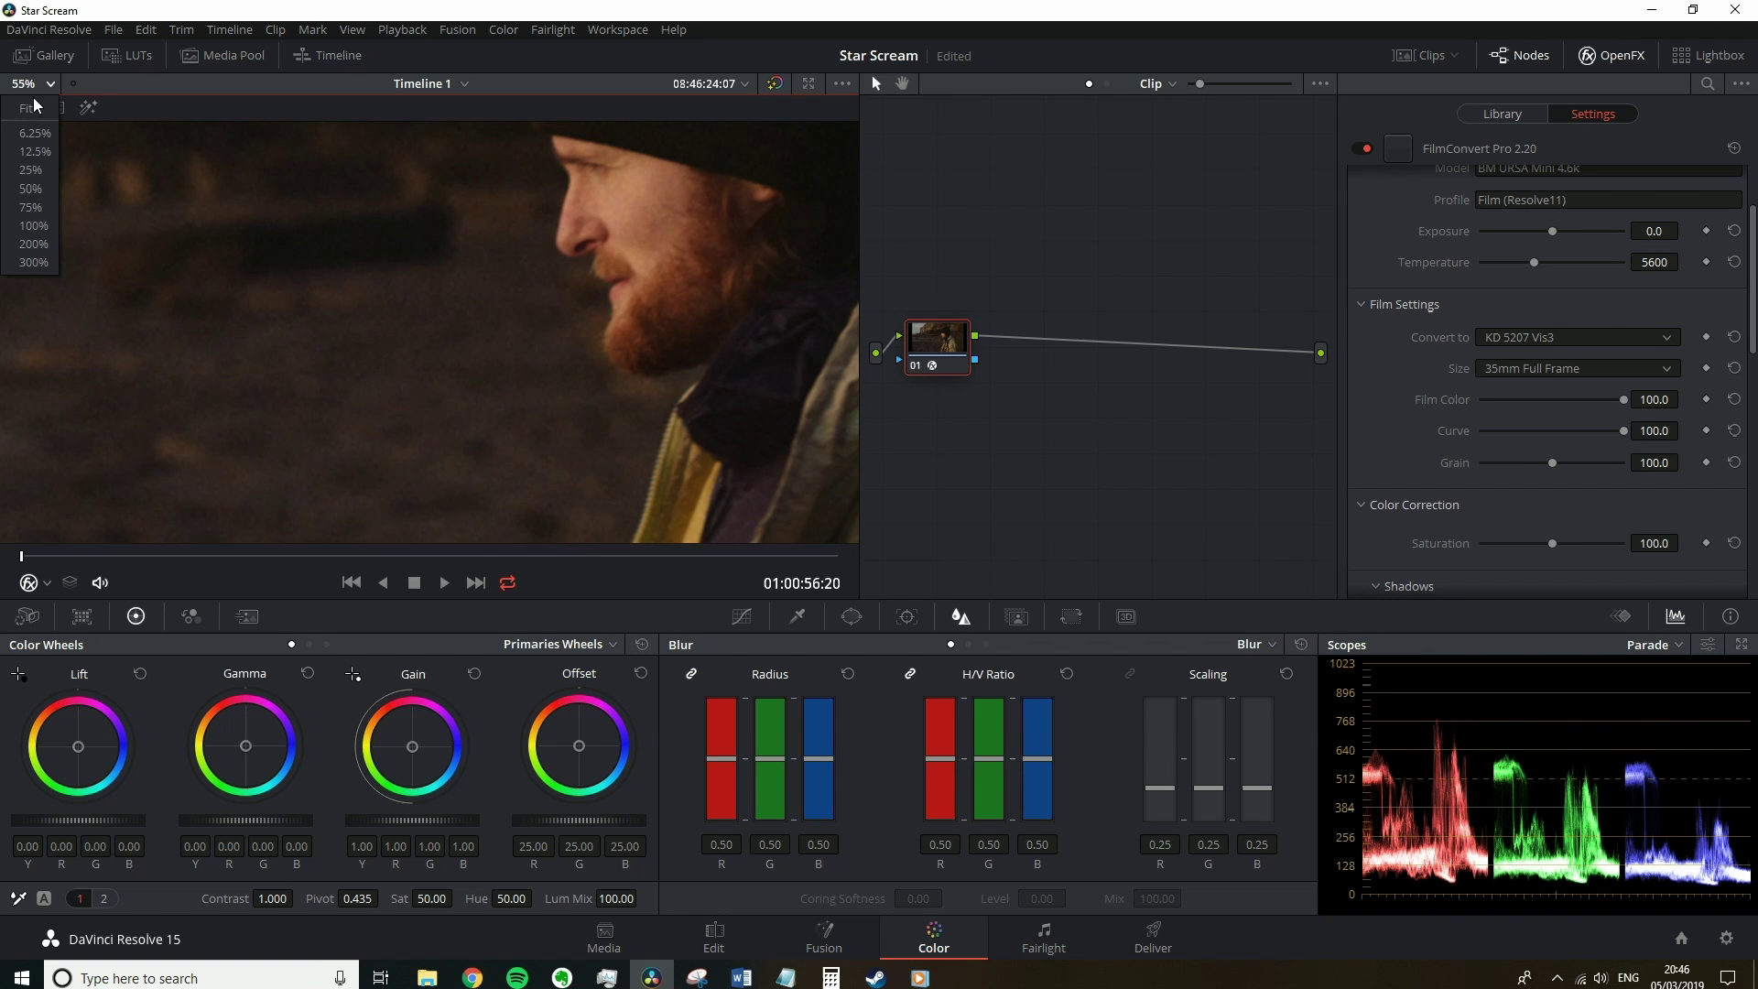
left_click(34, 107)
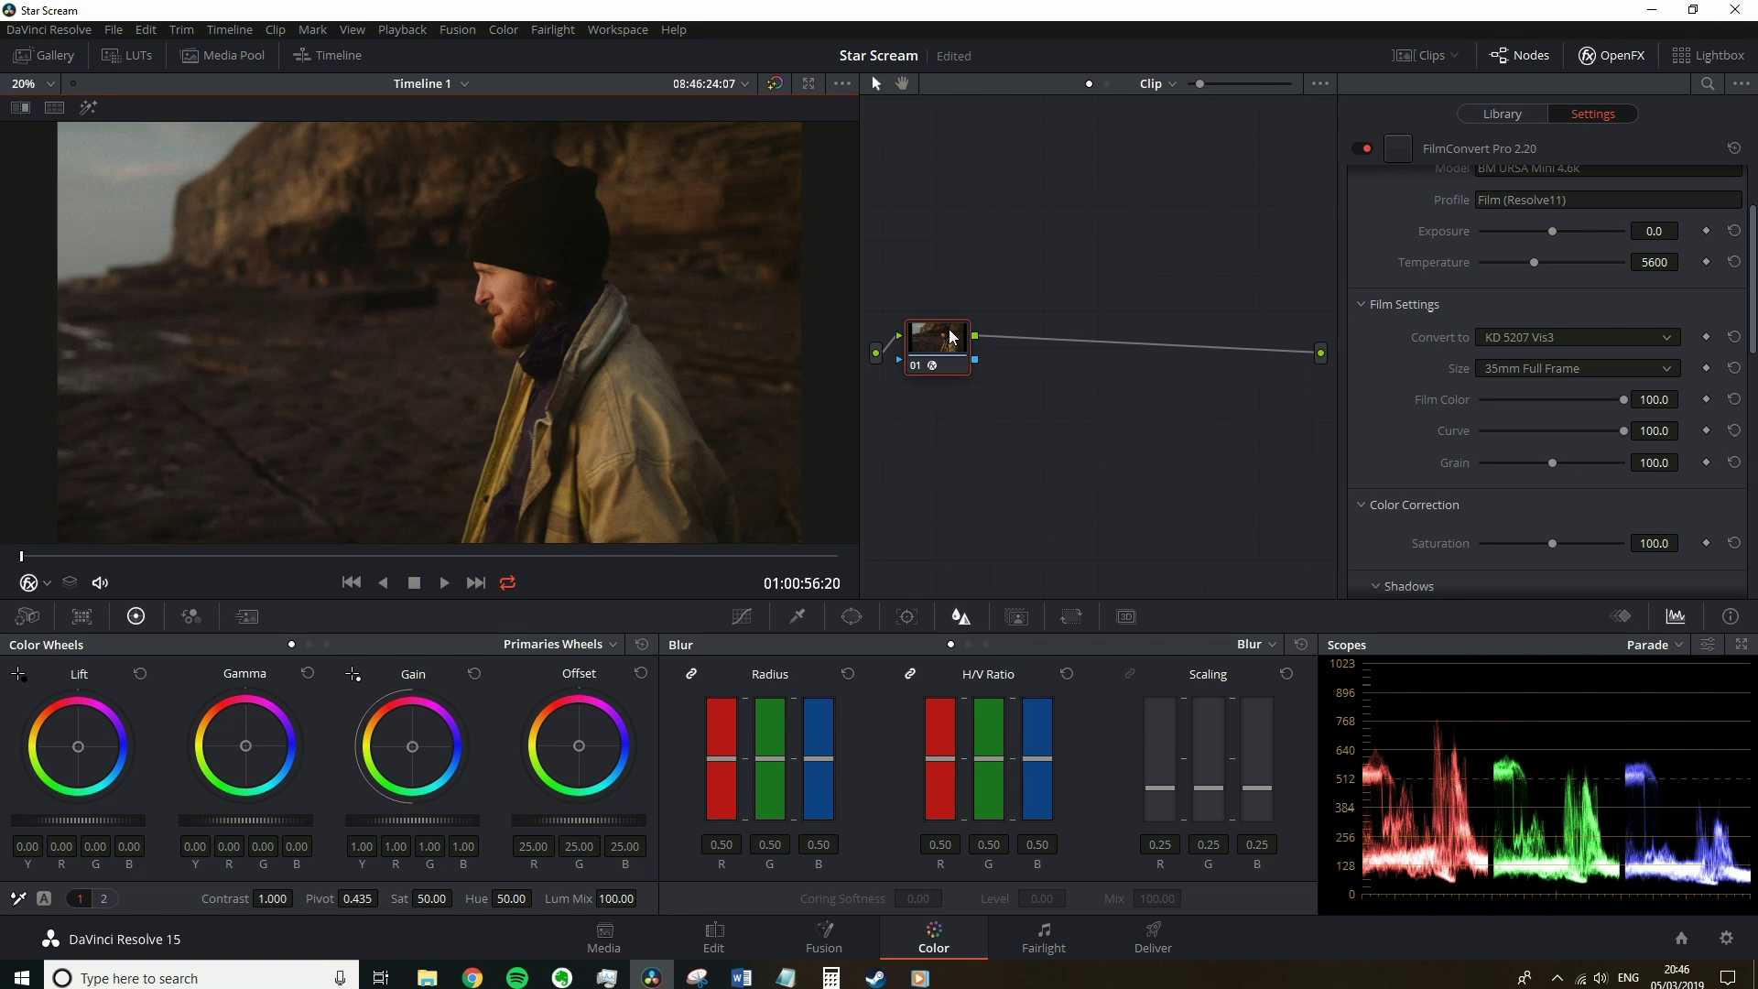
Collapse FilmConvert's Film Settings and Camera Settings sections
left_click(1361, 305)
left_click(1360, 184)
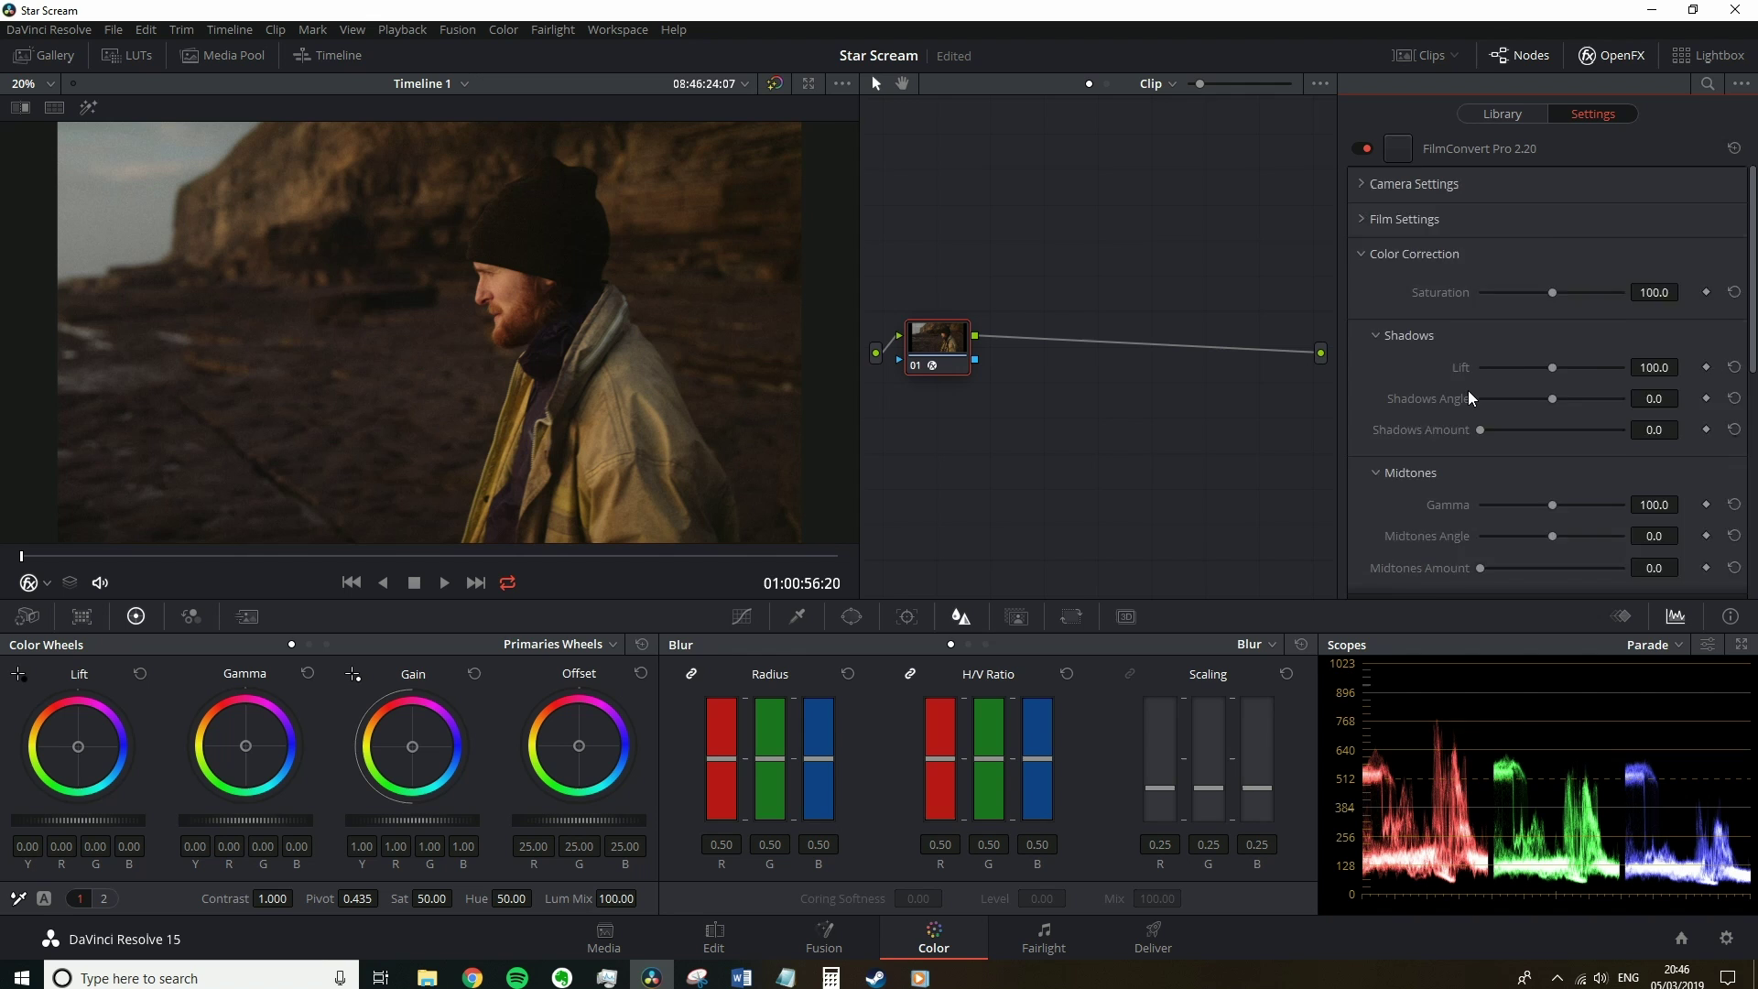
scroll(1468, 390, "down", 1)
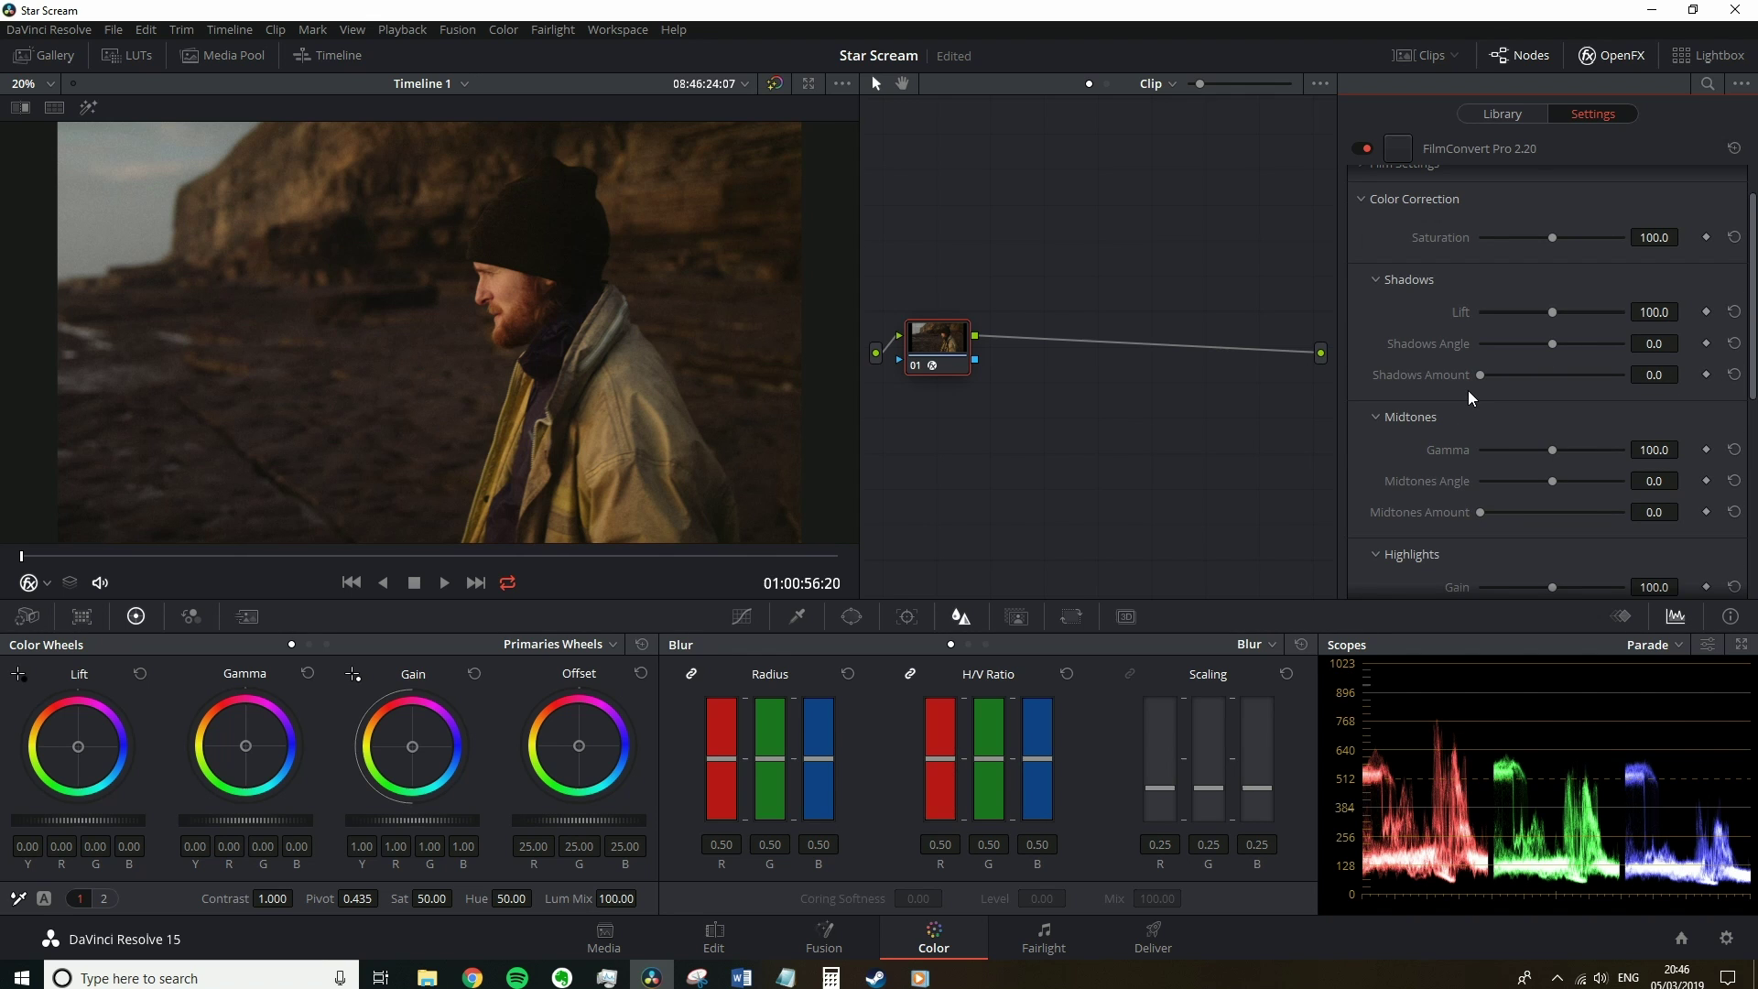
scroll(1483, 382, "up", 1)
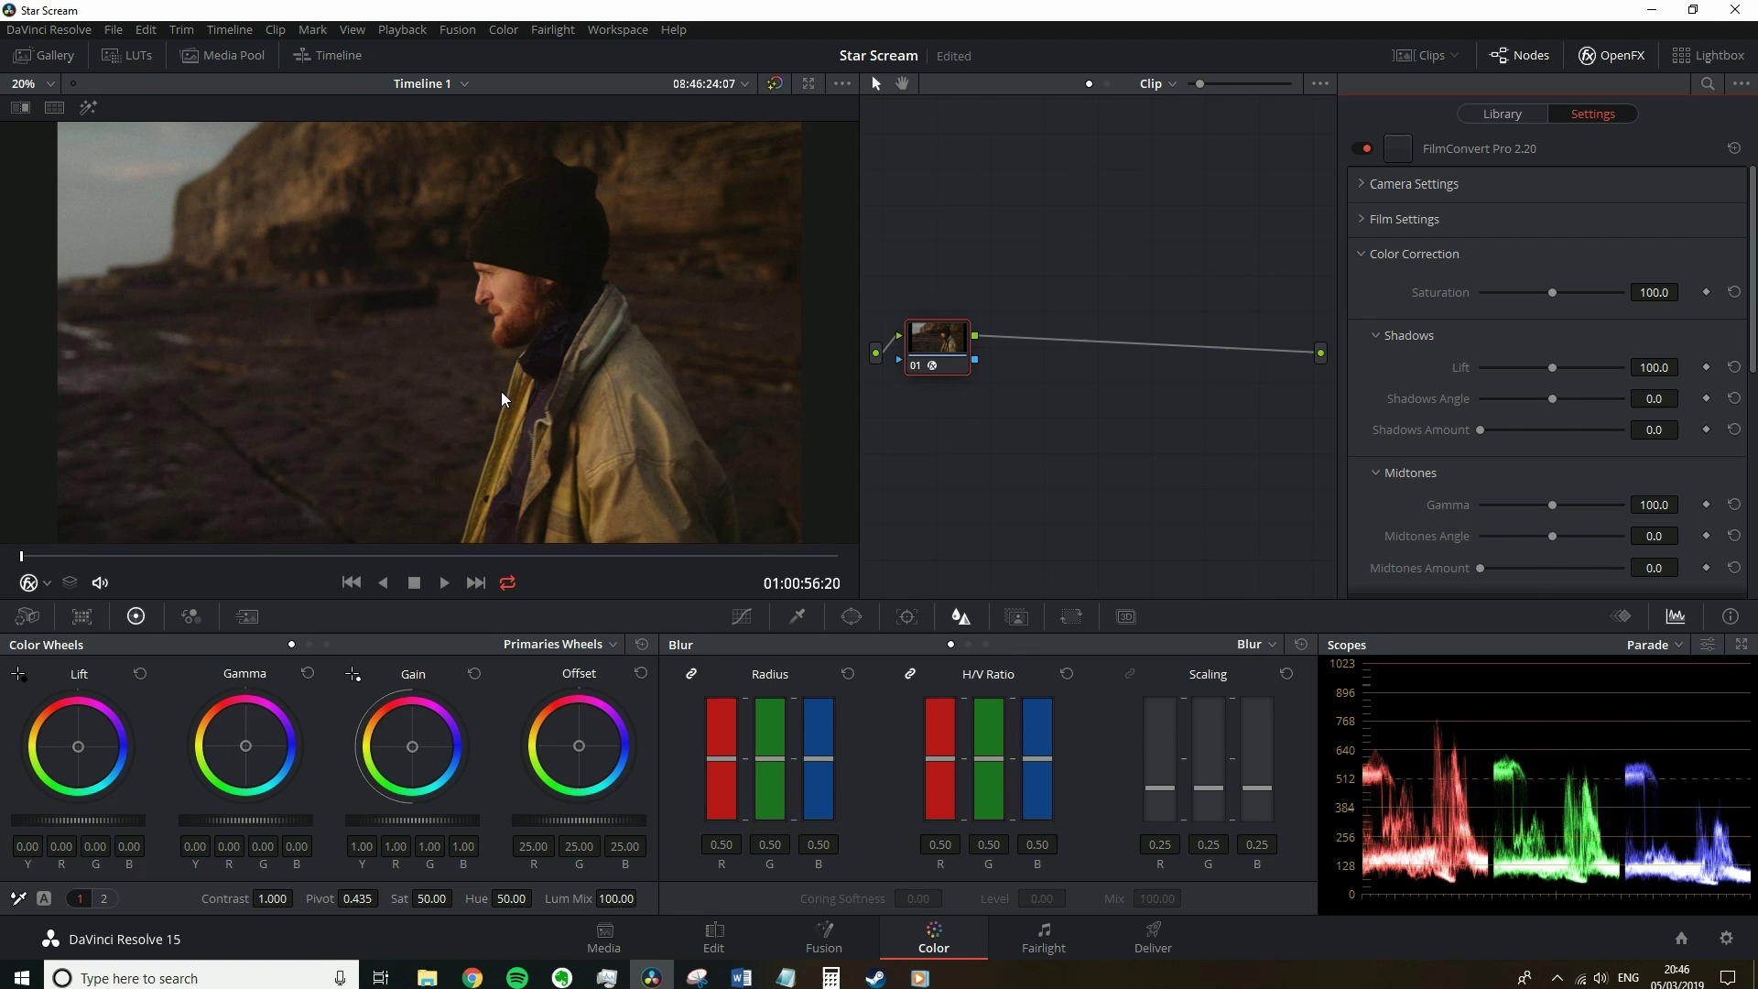
Compare a later frame with the node bypassed, then test Saturation 200 and reset to 100
mouse_move(78, 555)
left_mouse_down()
mouse_move(102, 551)
mouse_move(86, 549)
left_mouse_up()
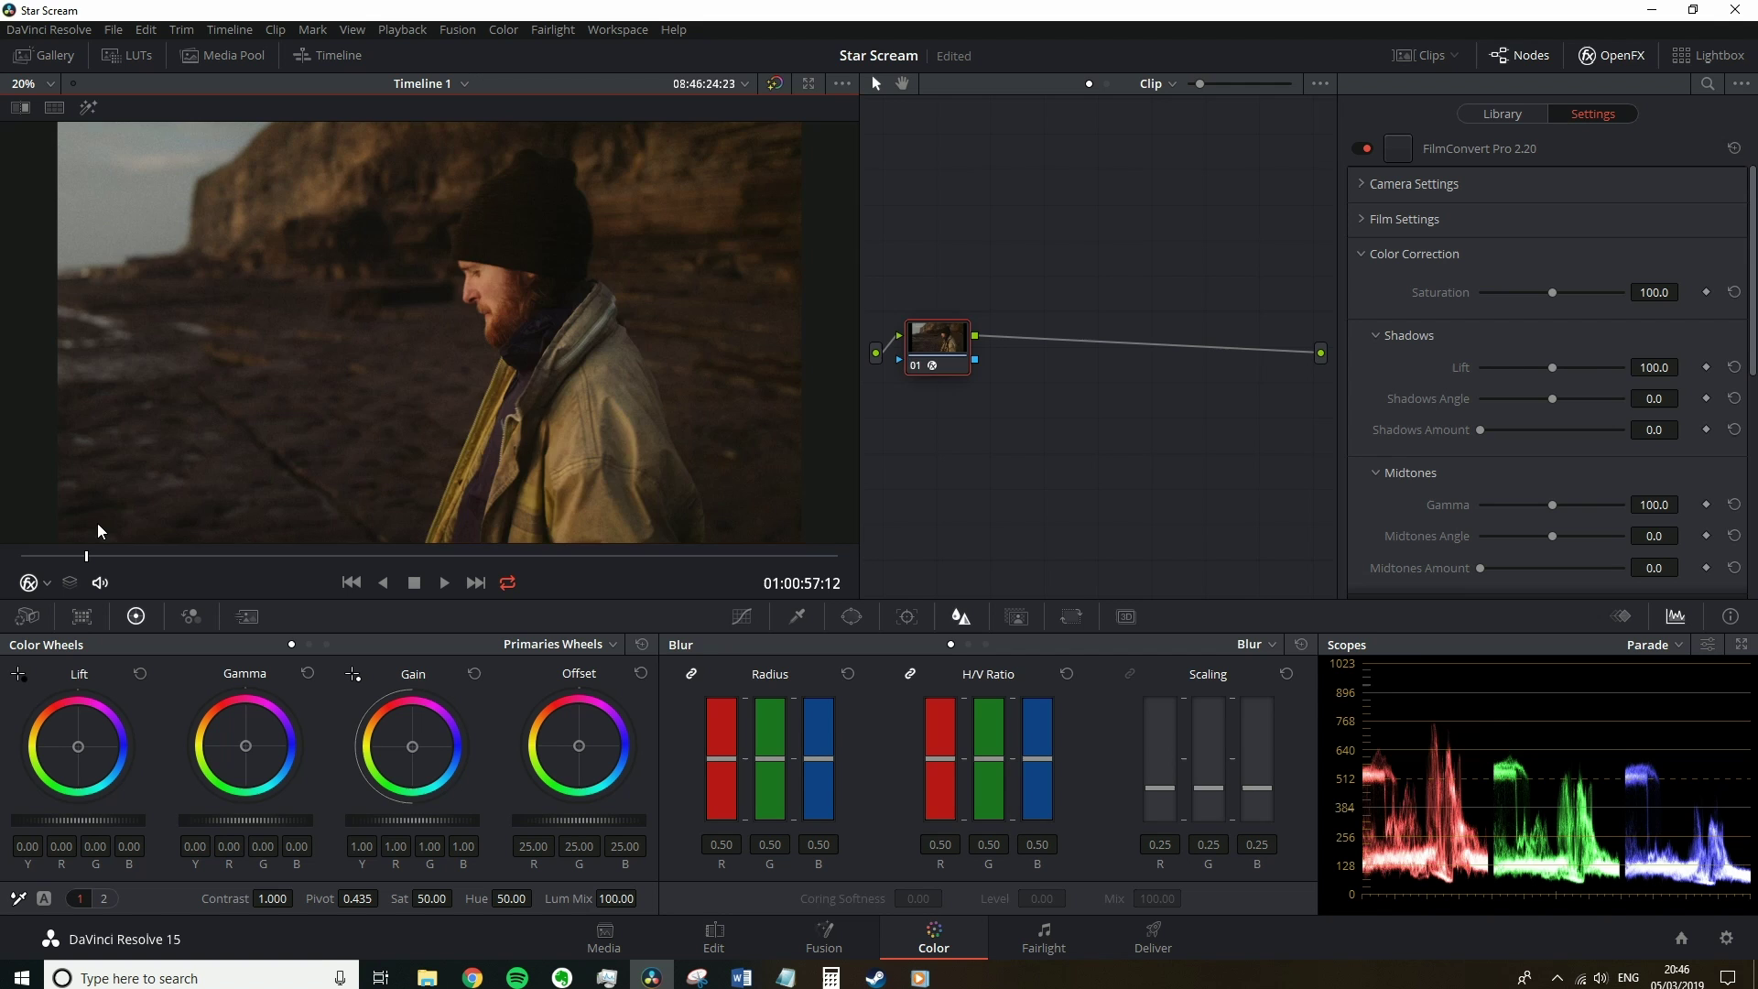
key("ctrl+d")
key("ctrl+d")
key("ctrl+d")
key("ctrl+d")
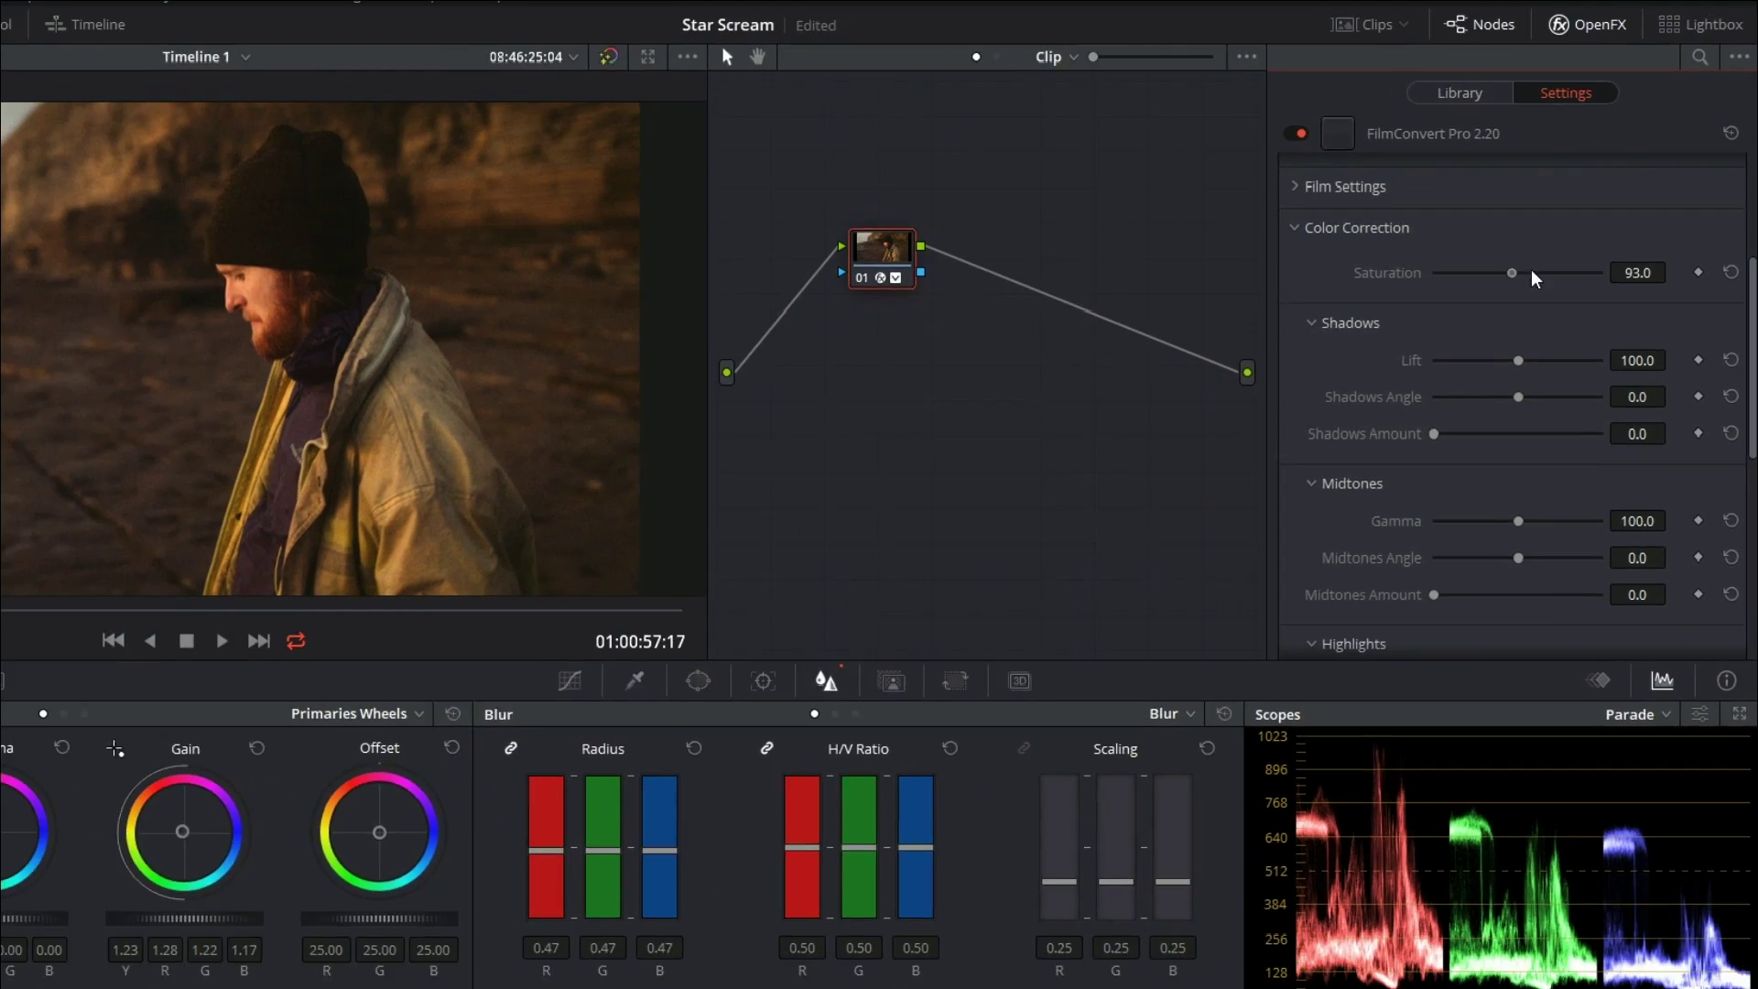
left_click_drag(1472, 273, 1508, 266)
left_click(1735, 268)
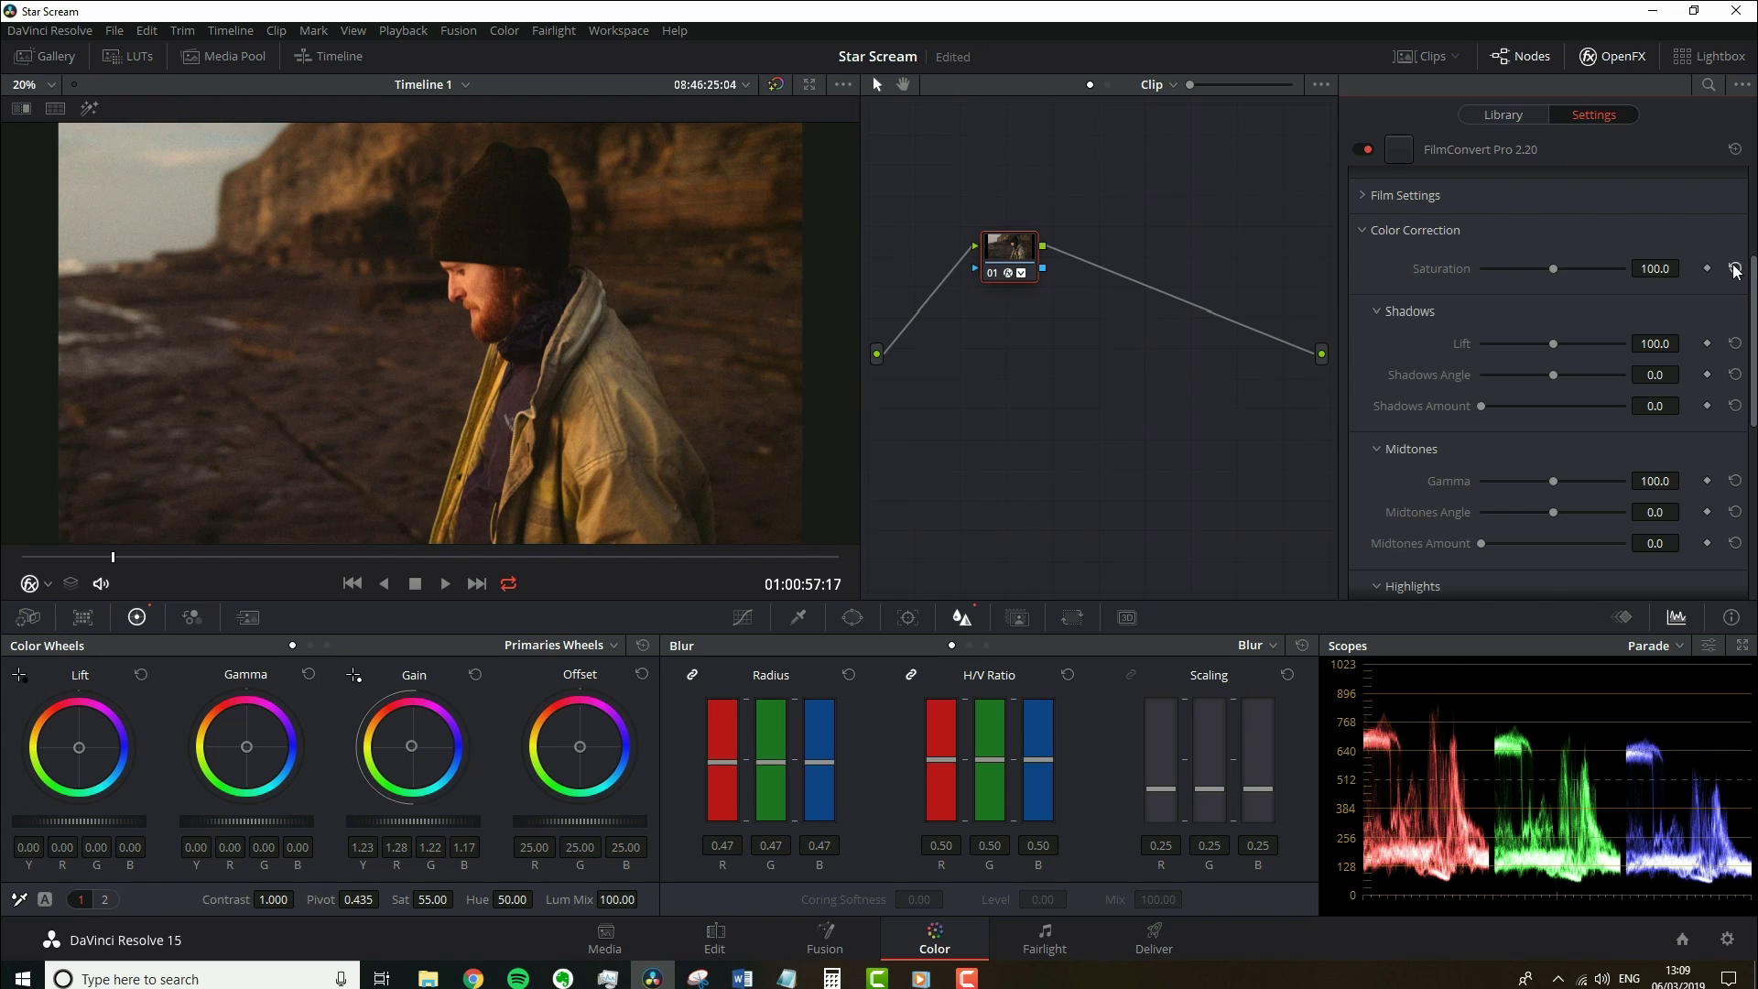
scroll(1459, 349, "down", 1)
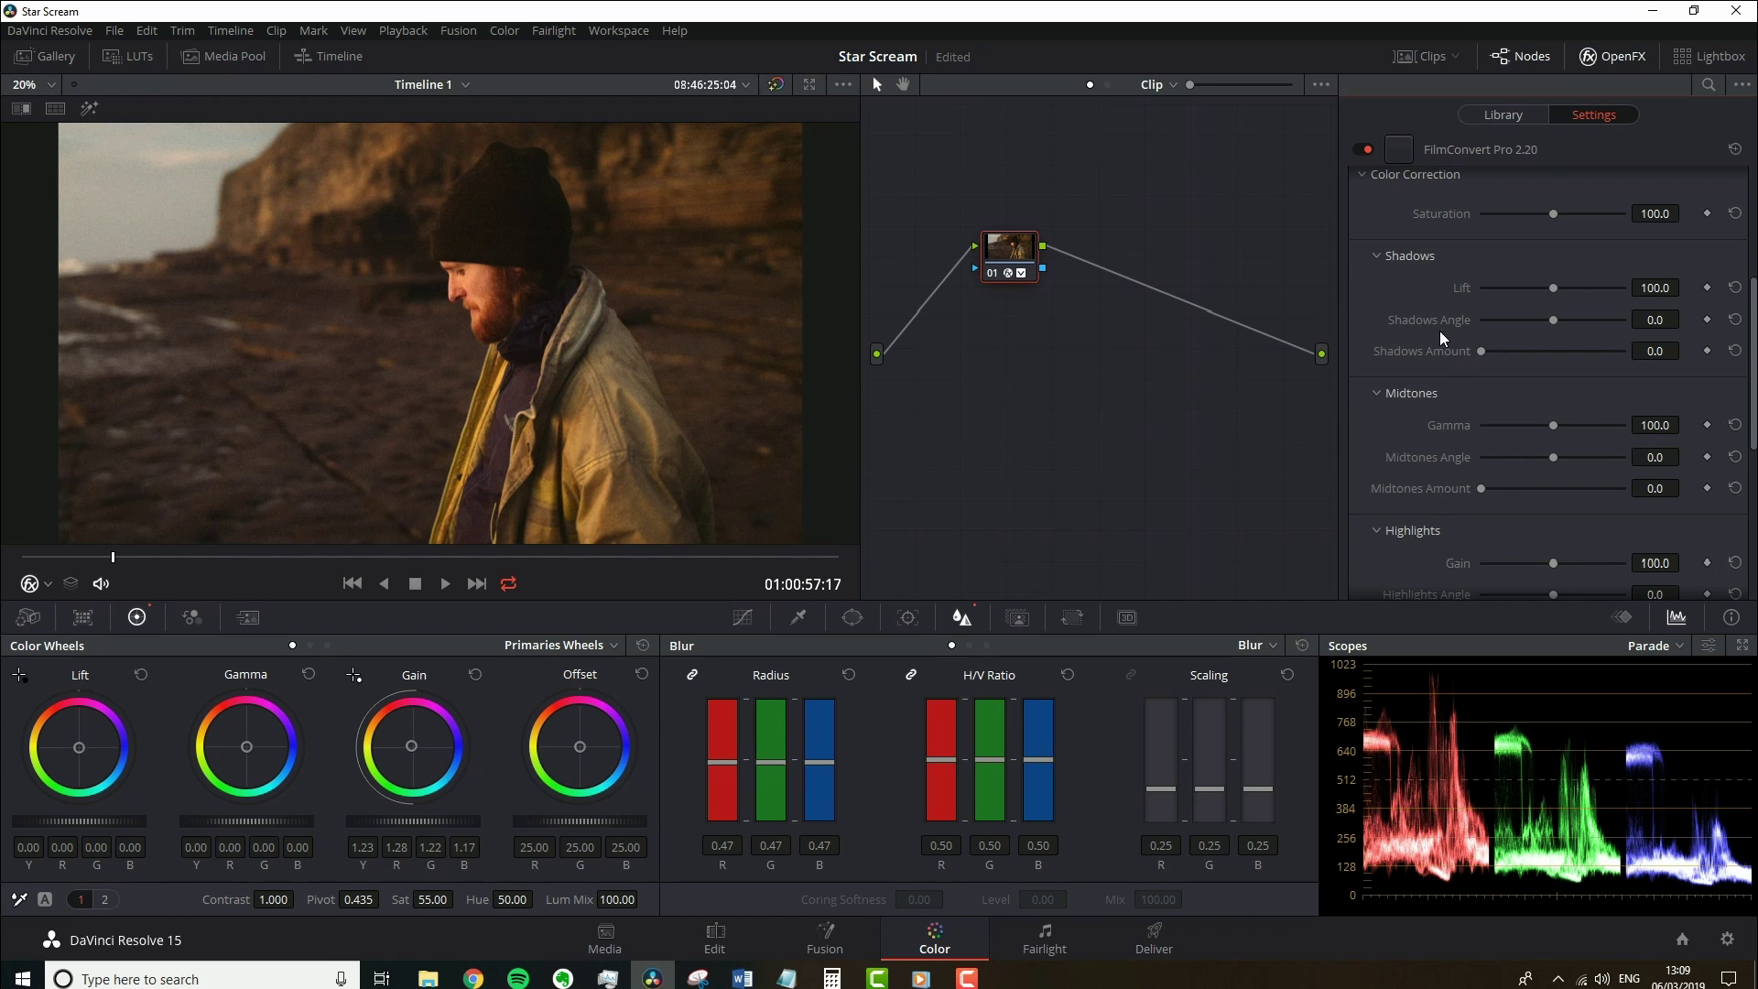
scroll(1446, 476, "down", 1)
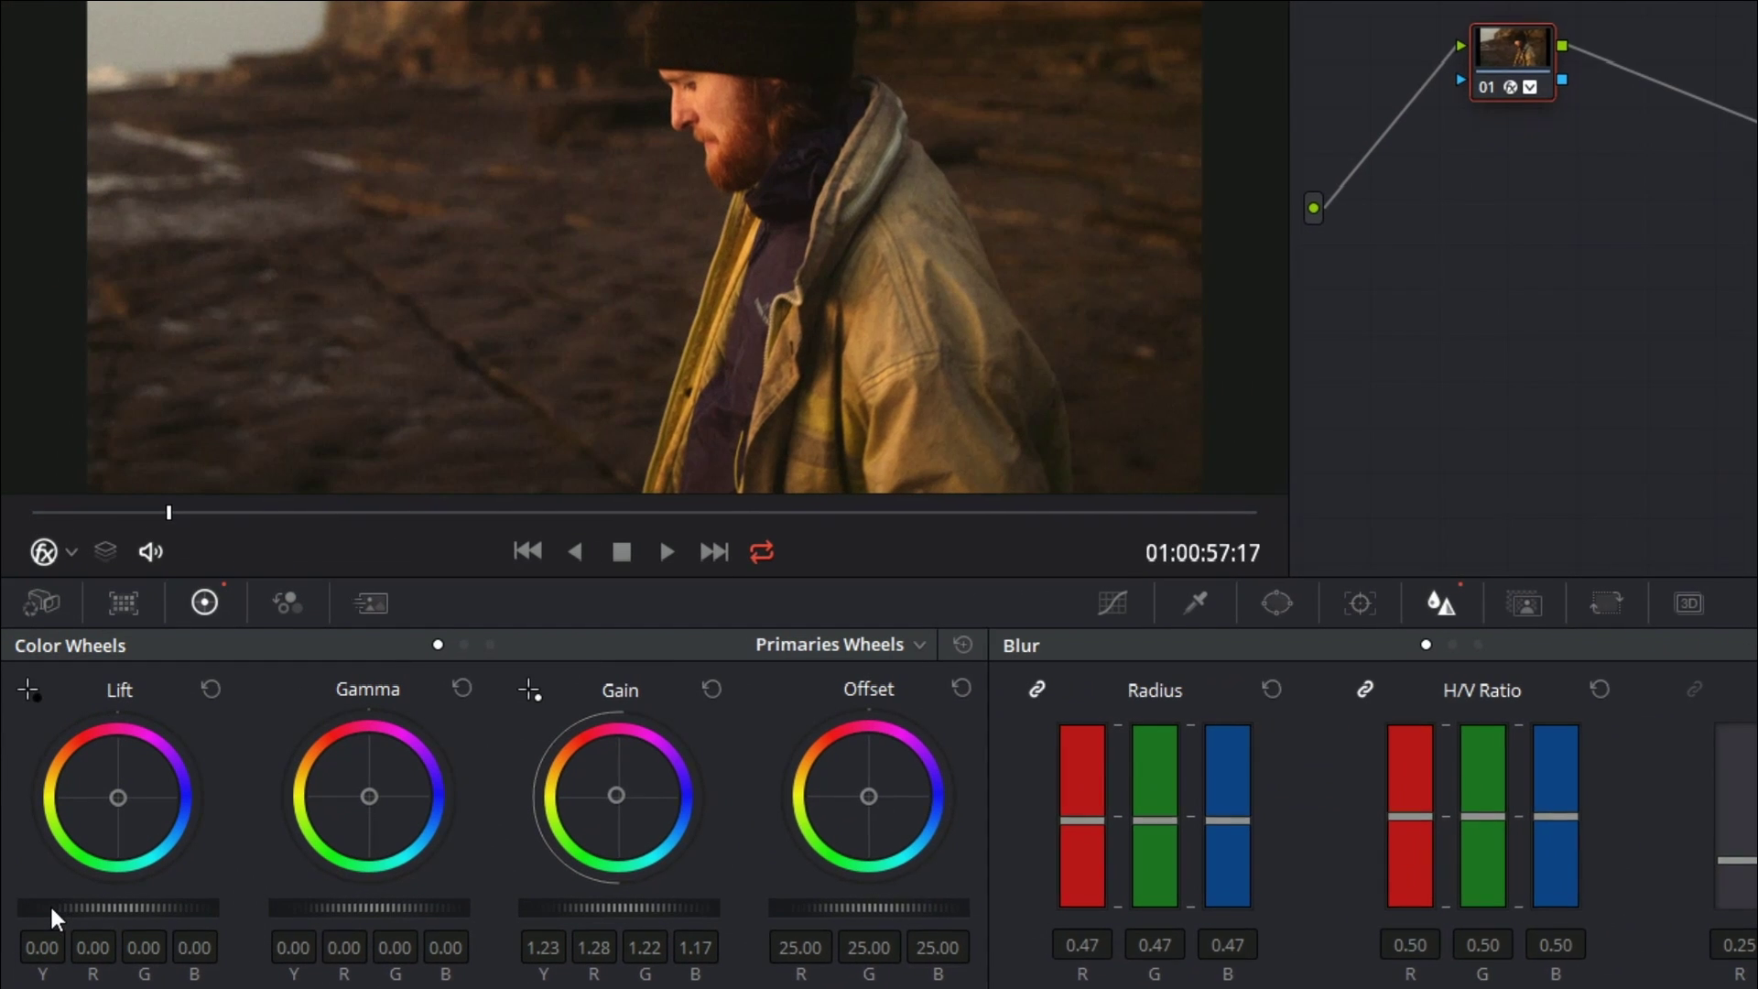
Lift the shadows to 0.08 and test FilmConvert's shadow Lift before resetting it to 100
left_click_drag(49, 904, 147, 903)
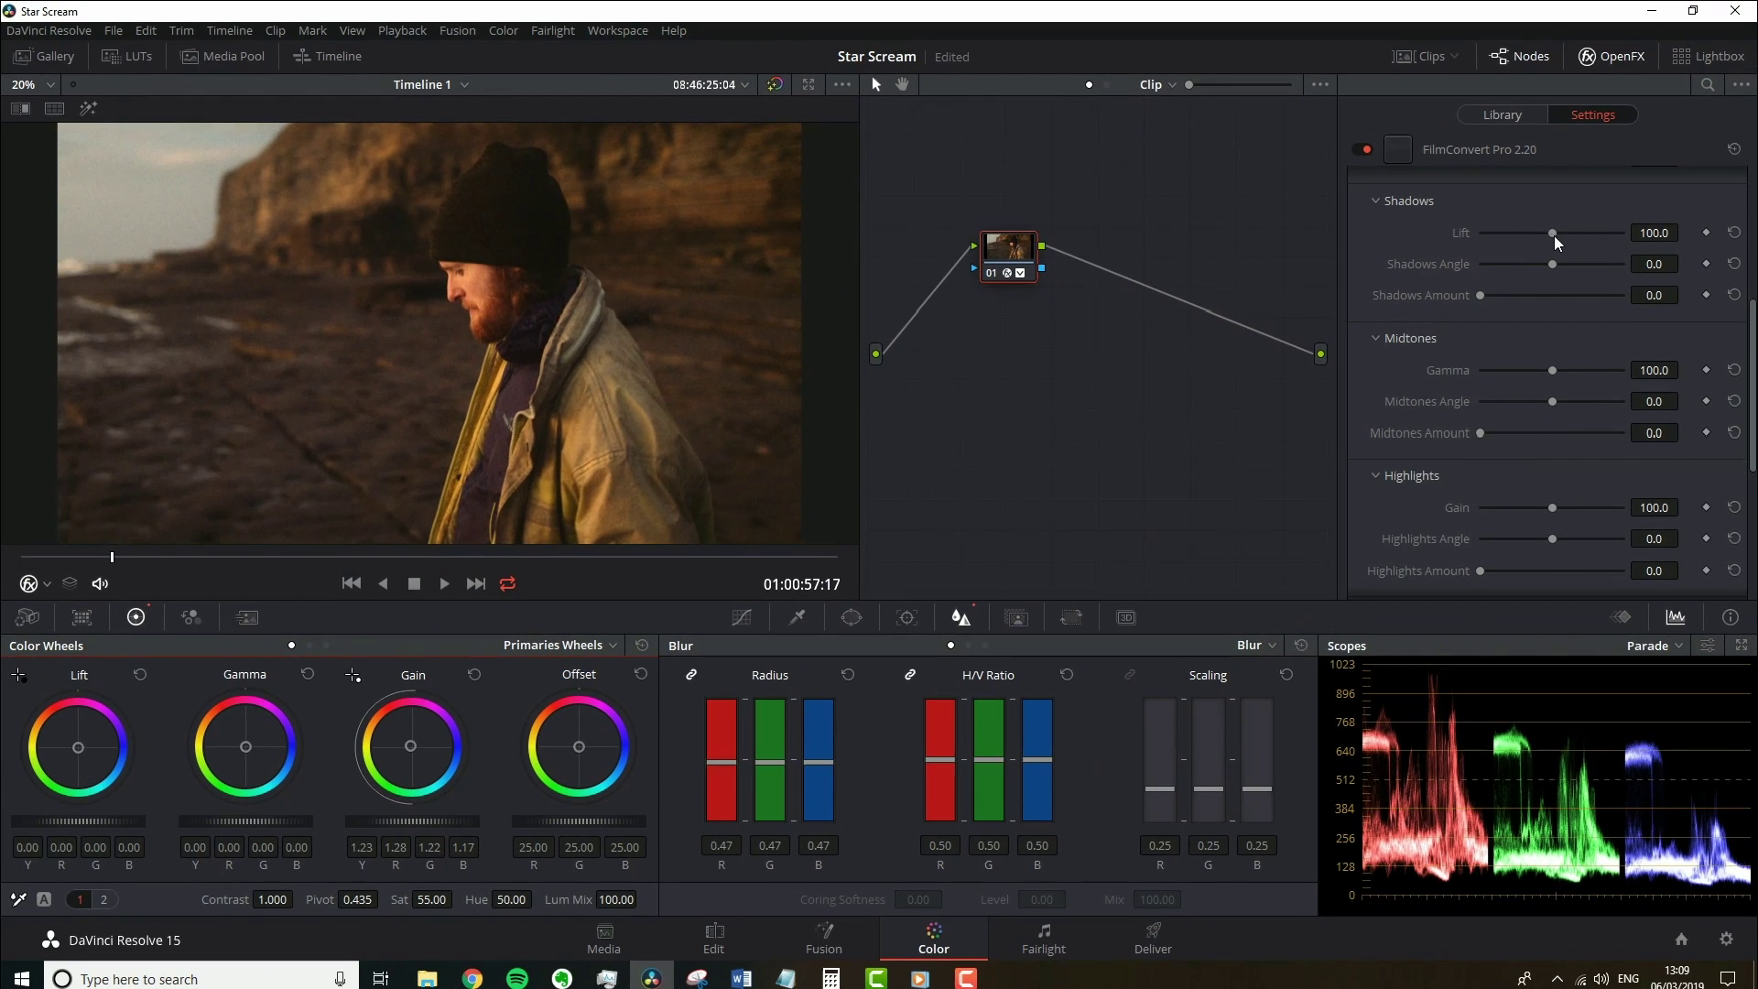
mouse_move(1503, 215)
left_mouse_down()
mouse_move(1558, 230)
mouse_move(1528, 229)
left_mouse_up()
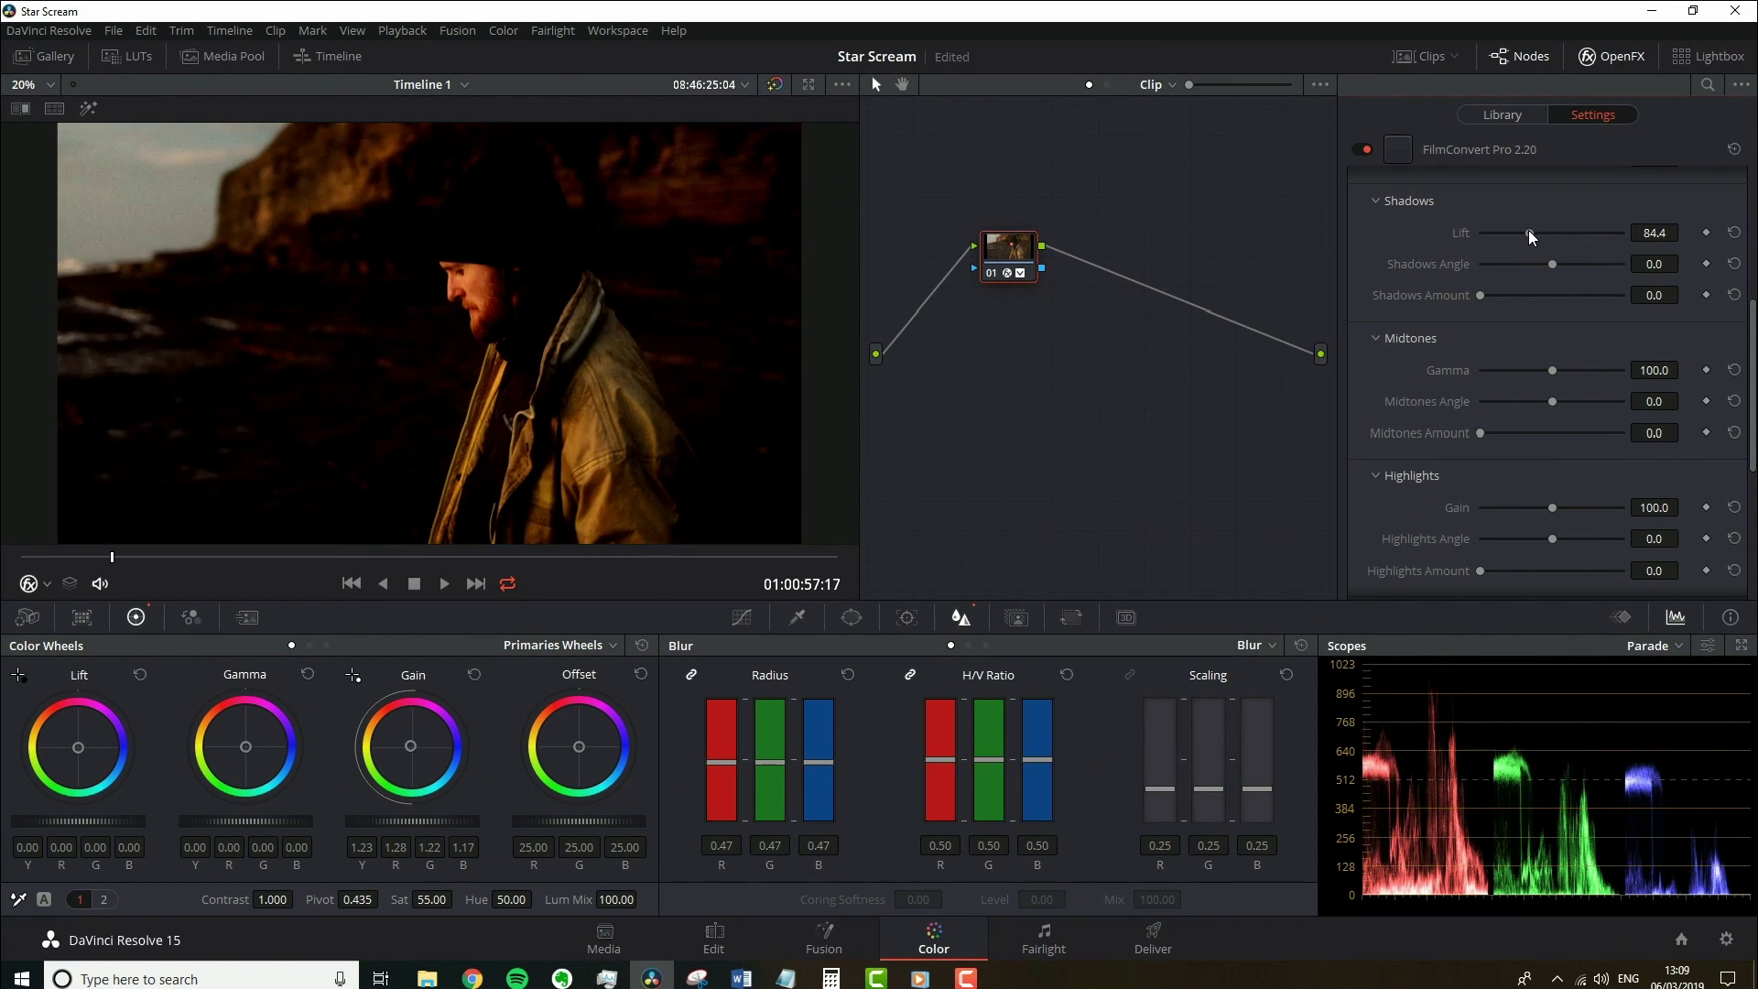
left_click(1733, 232)
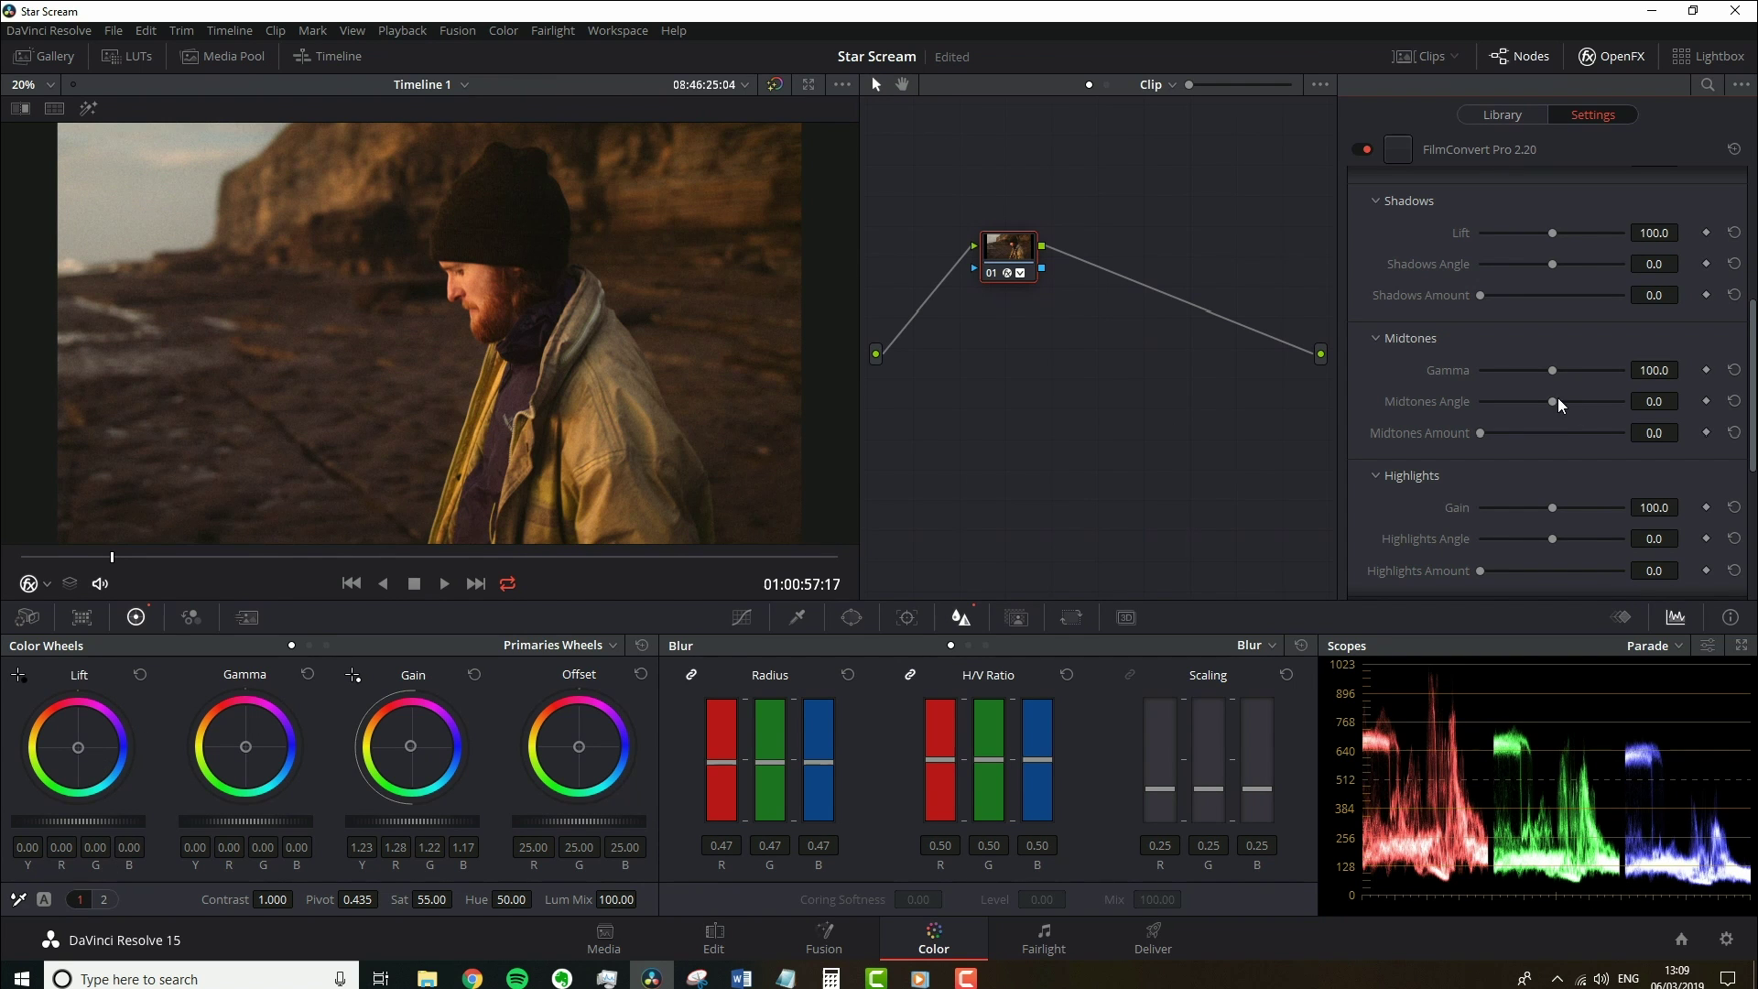
Reset the gamma balance to neutral and set Midtones Amount 100 and Midtones Angle 83.7
left_click_drag(246, 747, 271, 785)
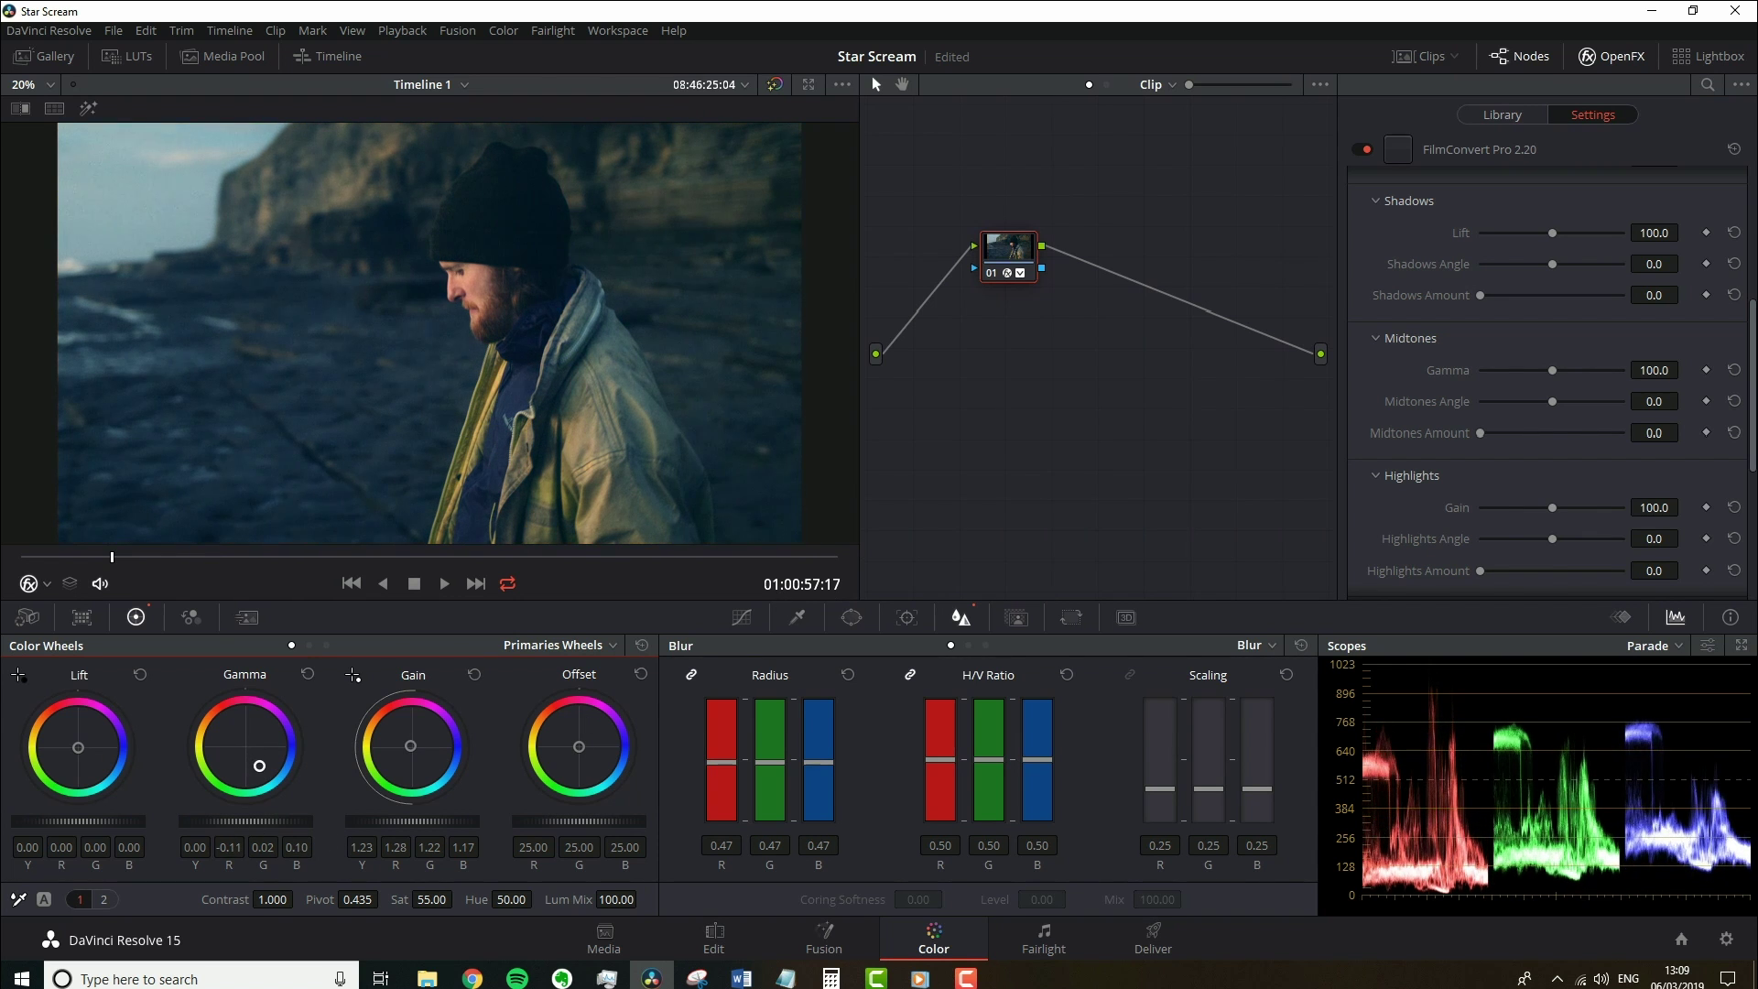
left_click(307, 674)
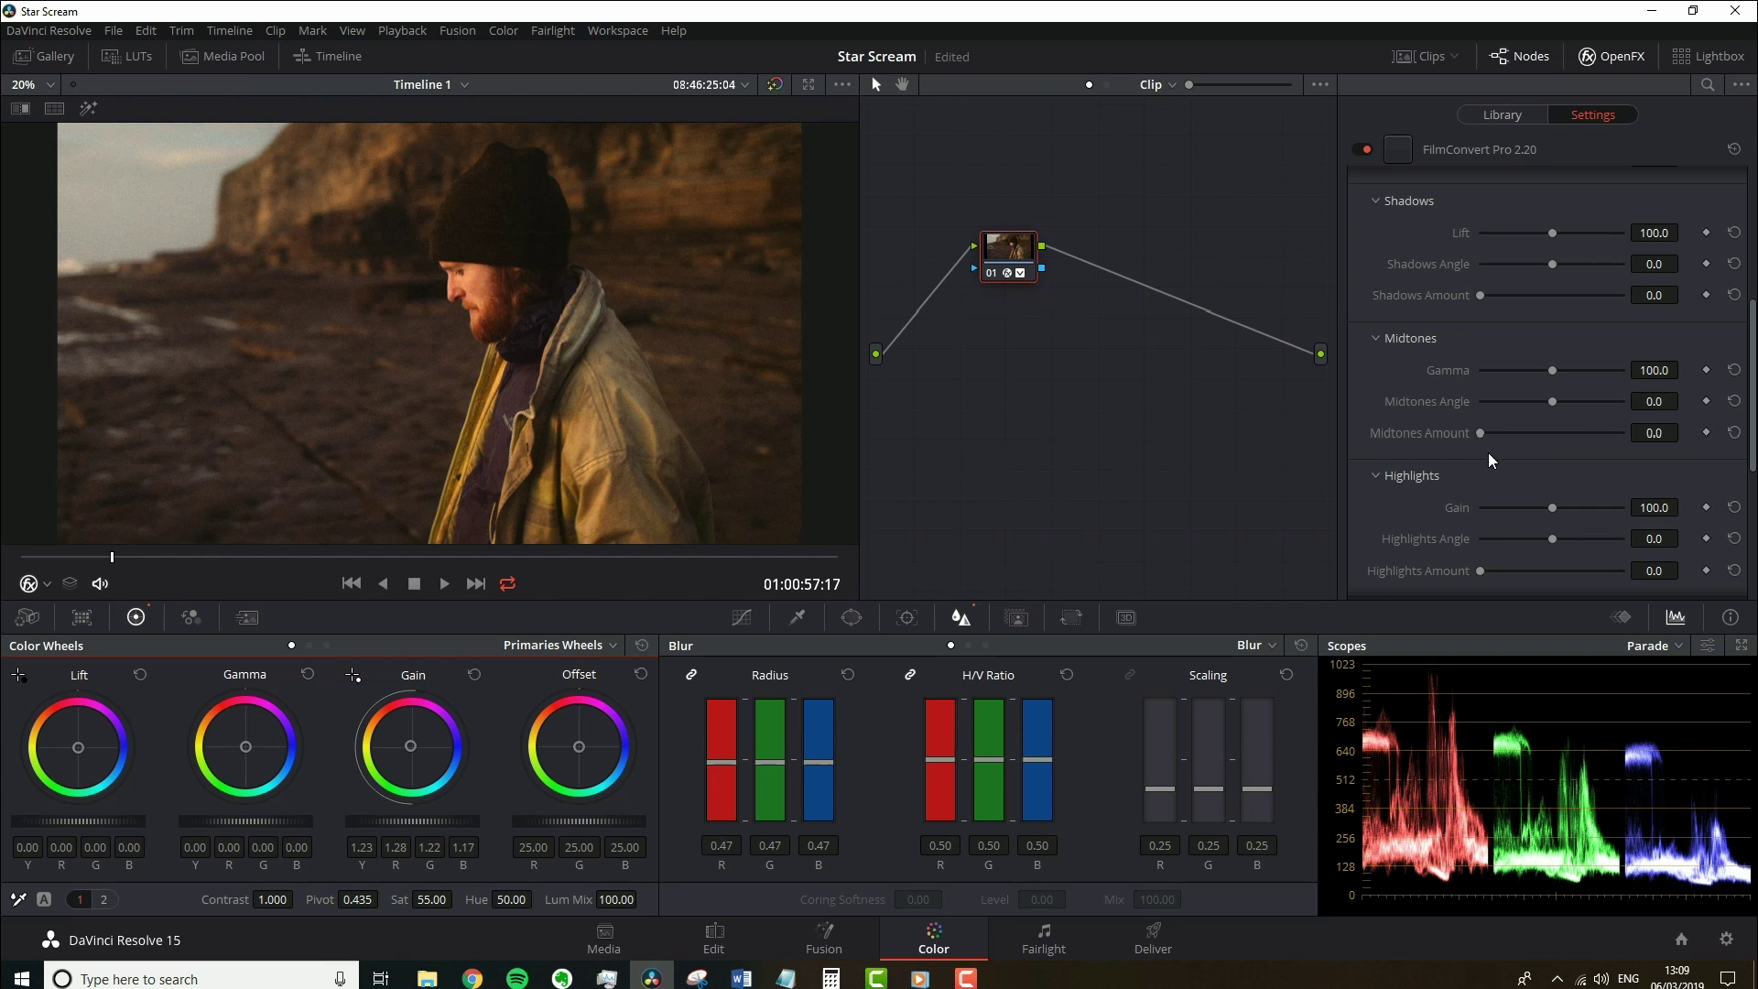
left_click_drag(1479, 433, 1666, 436)
left_click_drag(1552, 401, 1575, 403)
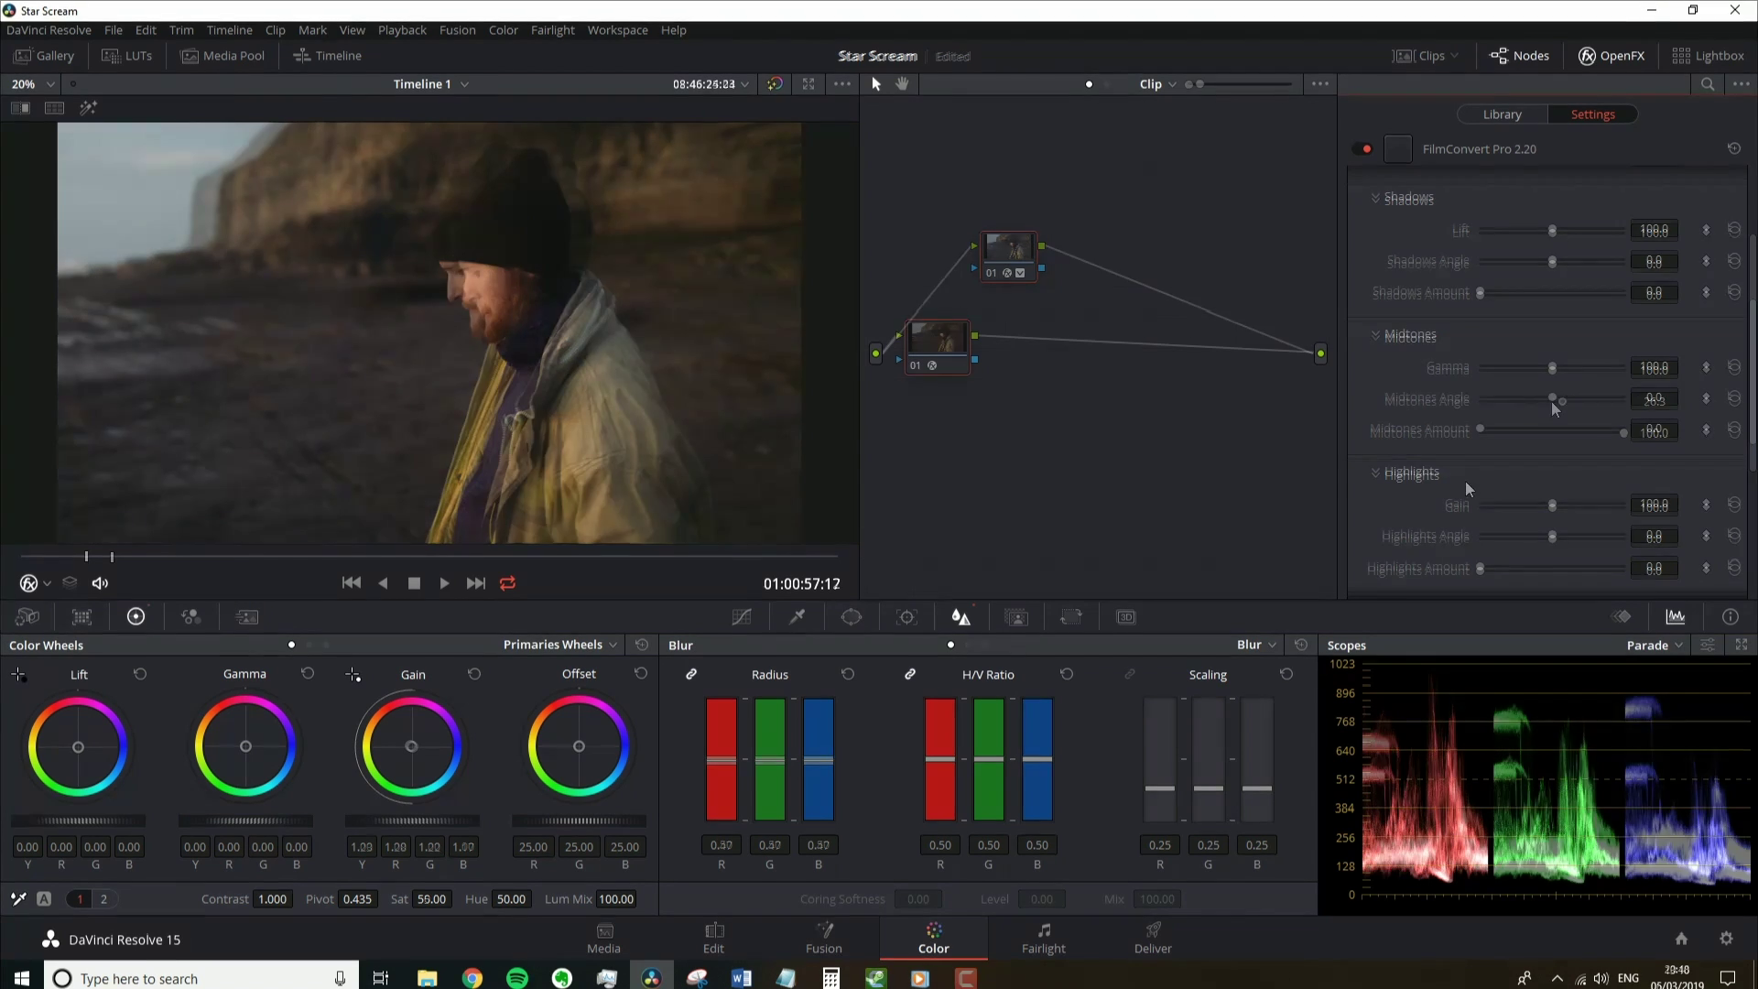
Test the Black Point slider, keep the 3D LUT size at 32 cubed, and collapse Color Correction
scroll(1475, 475, "down", 5)
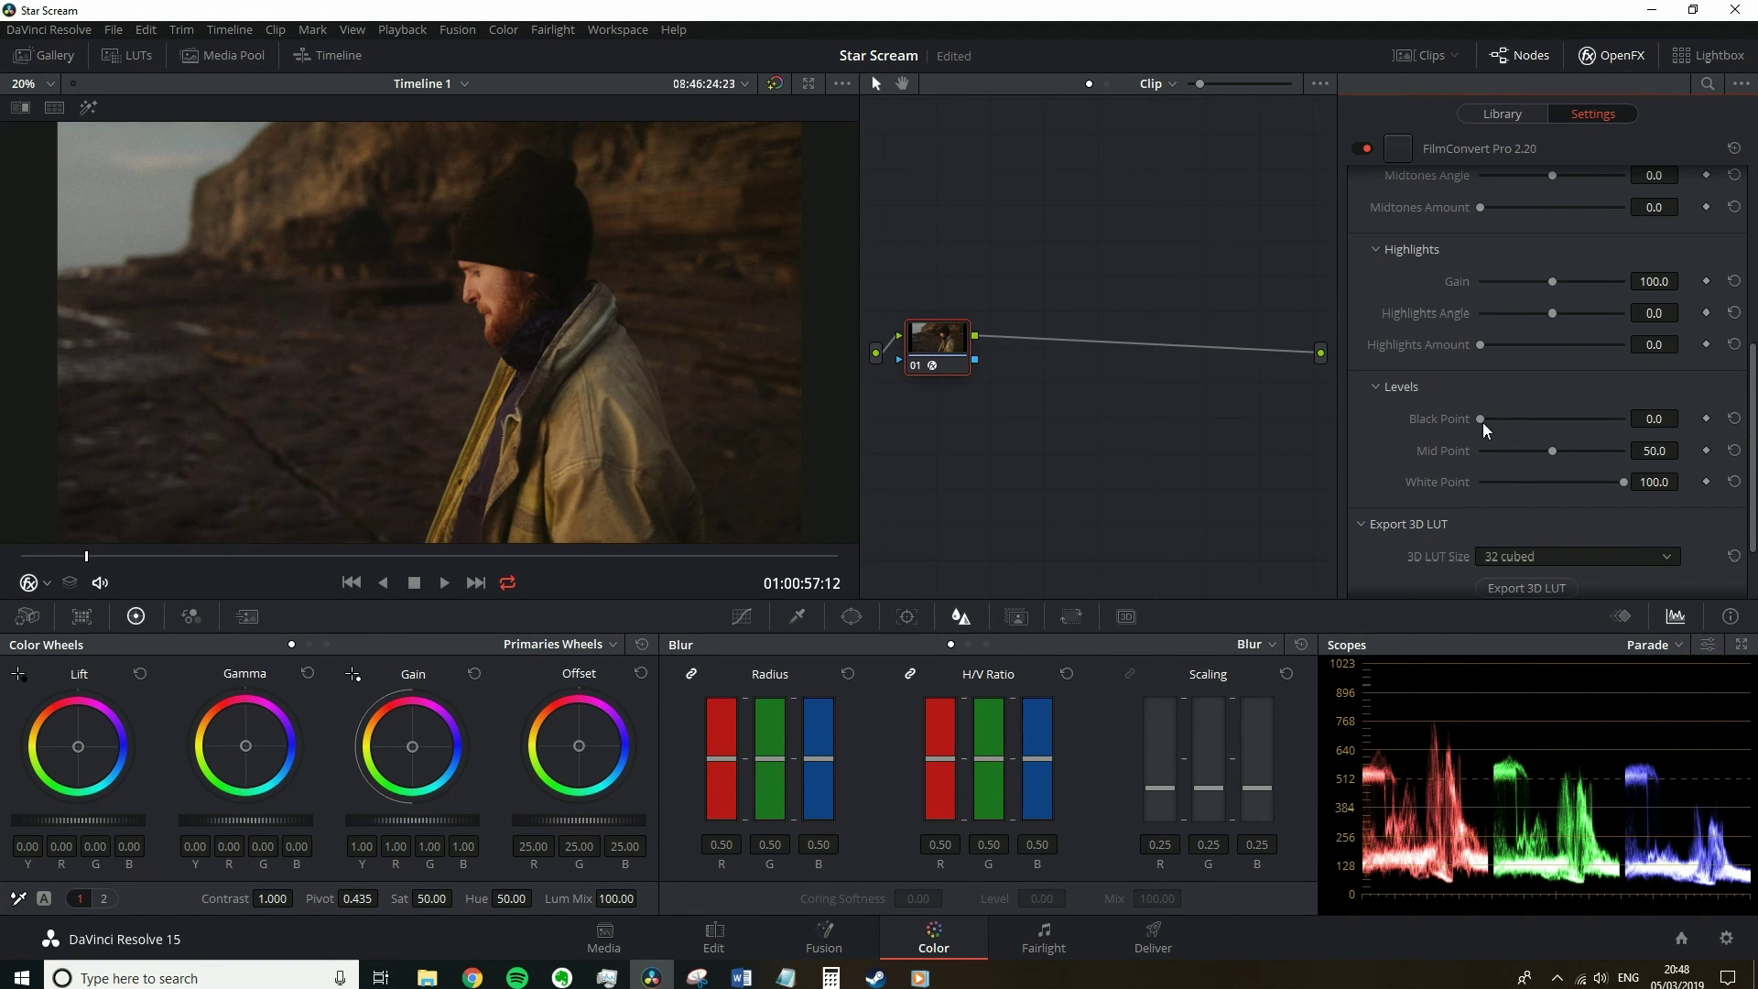
mouse_move(1479, 419)
left_mouse_down()
mouse_move(1511, 418)
mouse_move(1462, 421)
mouse_move(1480, 420)
left_mouse_up()
scroll(1474, 444, "down", 2)
left_click(1510, 463)
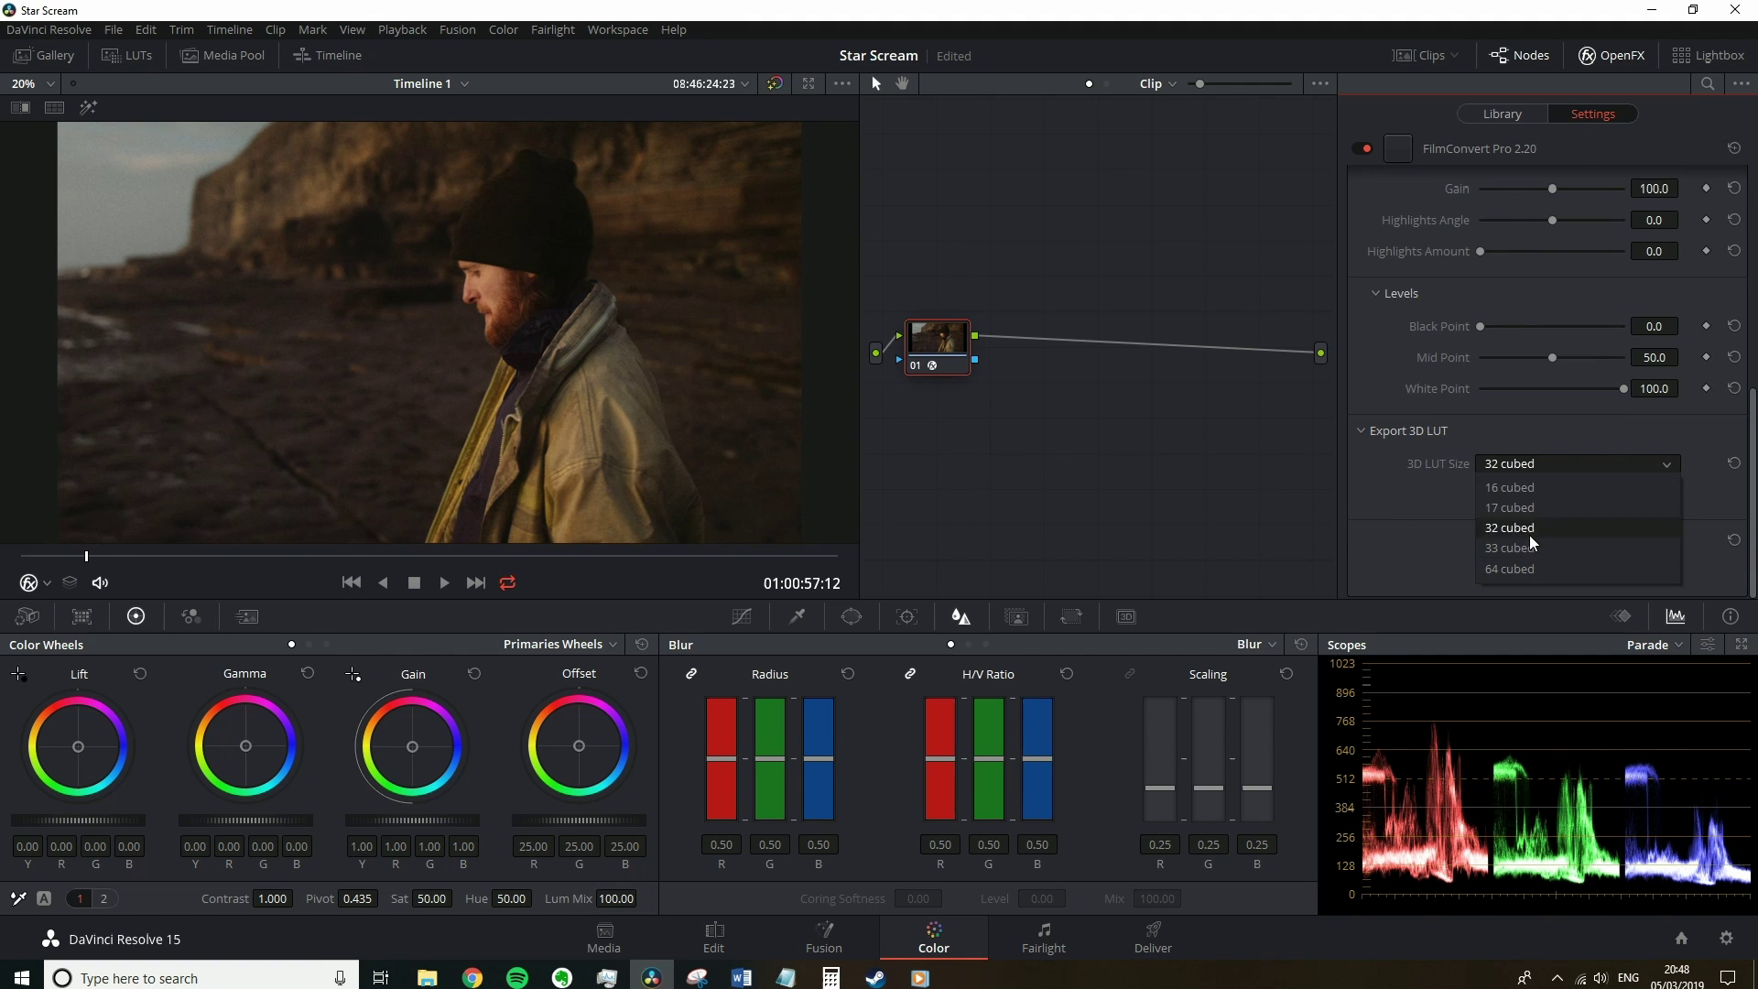
left_click(1403, 496)
scroll(1403, 496, "up", 5)
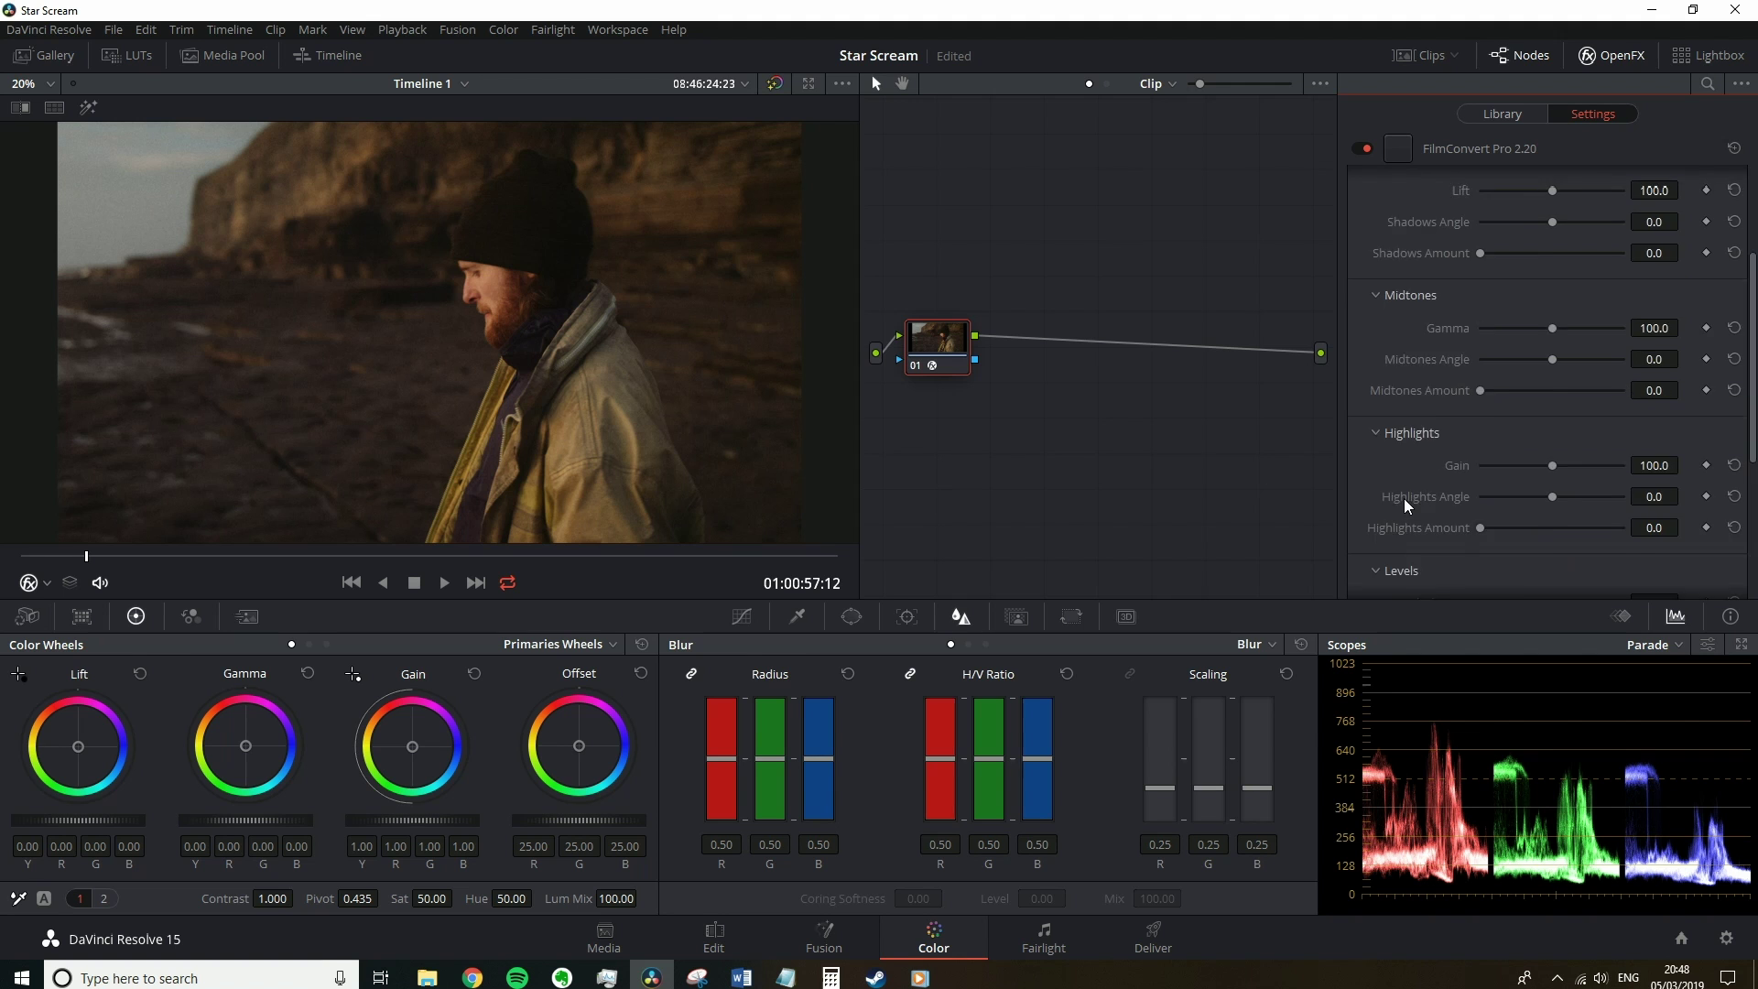
left_click(1361, 255)
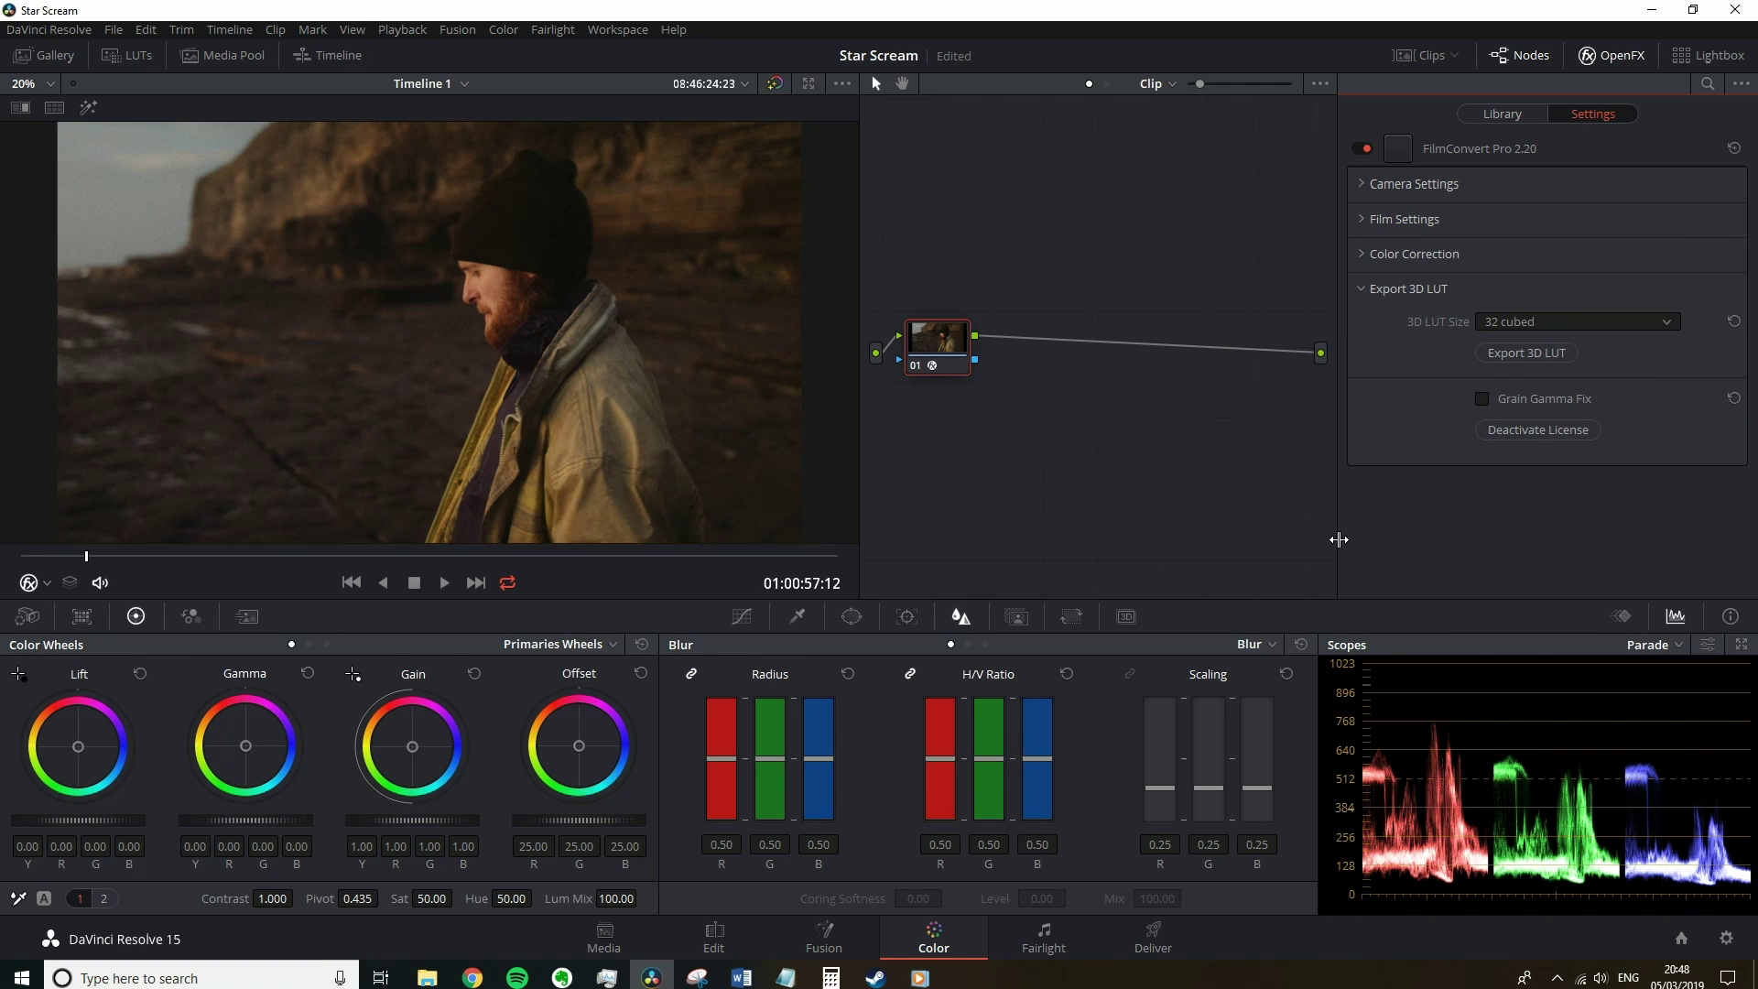
Collapse Export 3D LUT, then scrub and play back the beach clip from its start
left_click(1360, 289)
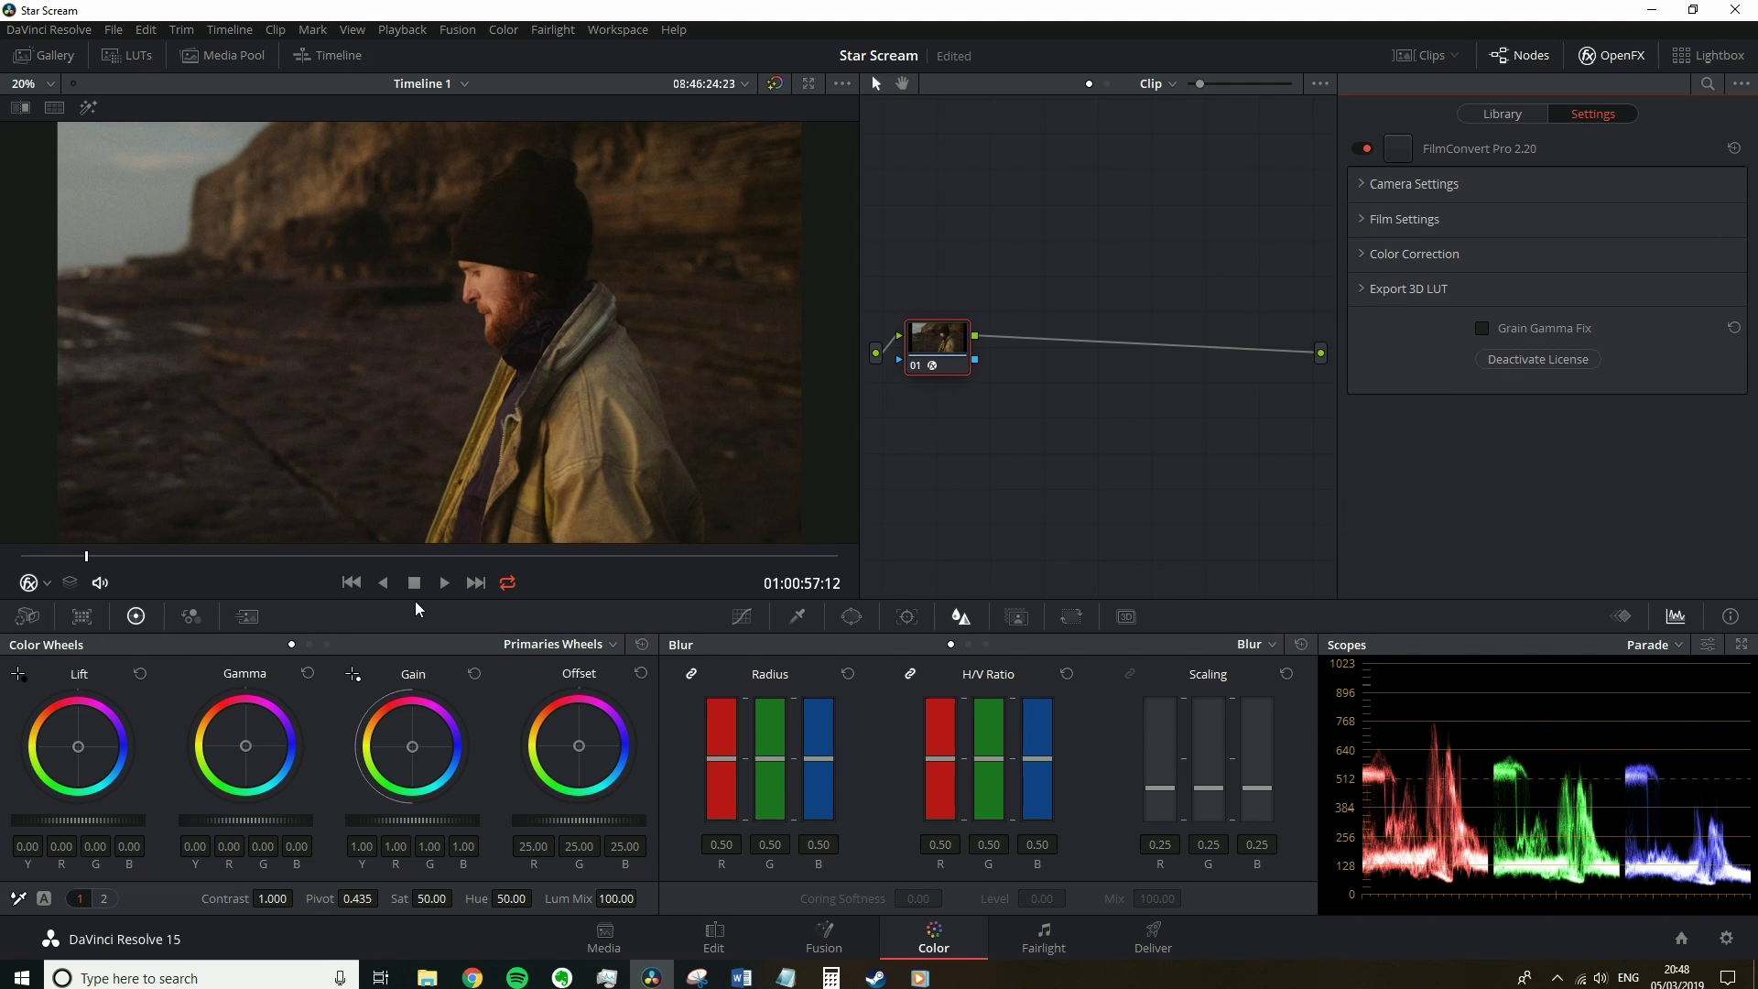
left_click(358, 555)
left_click_drag(365, 556, 408, 557)
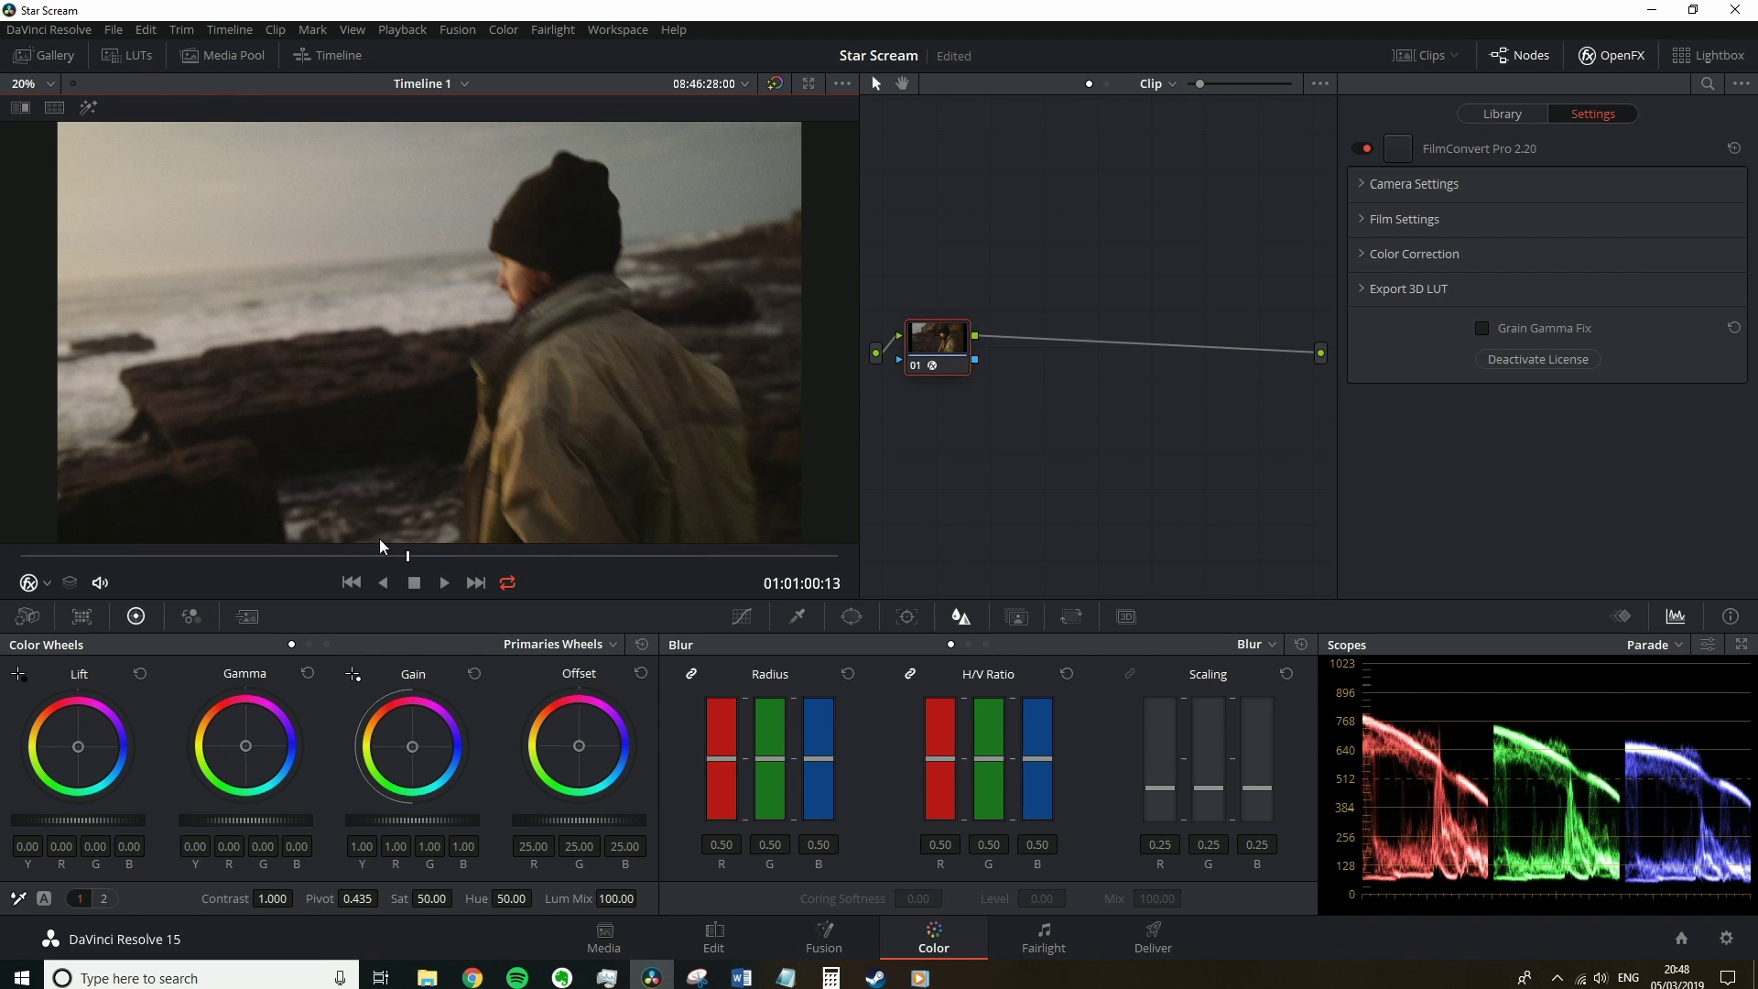
key("space")
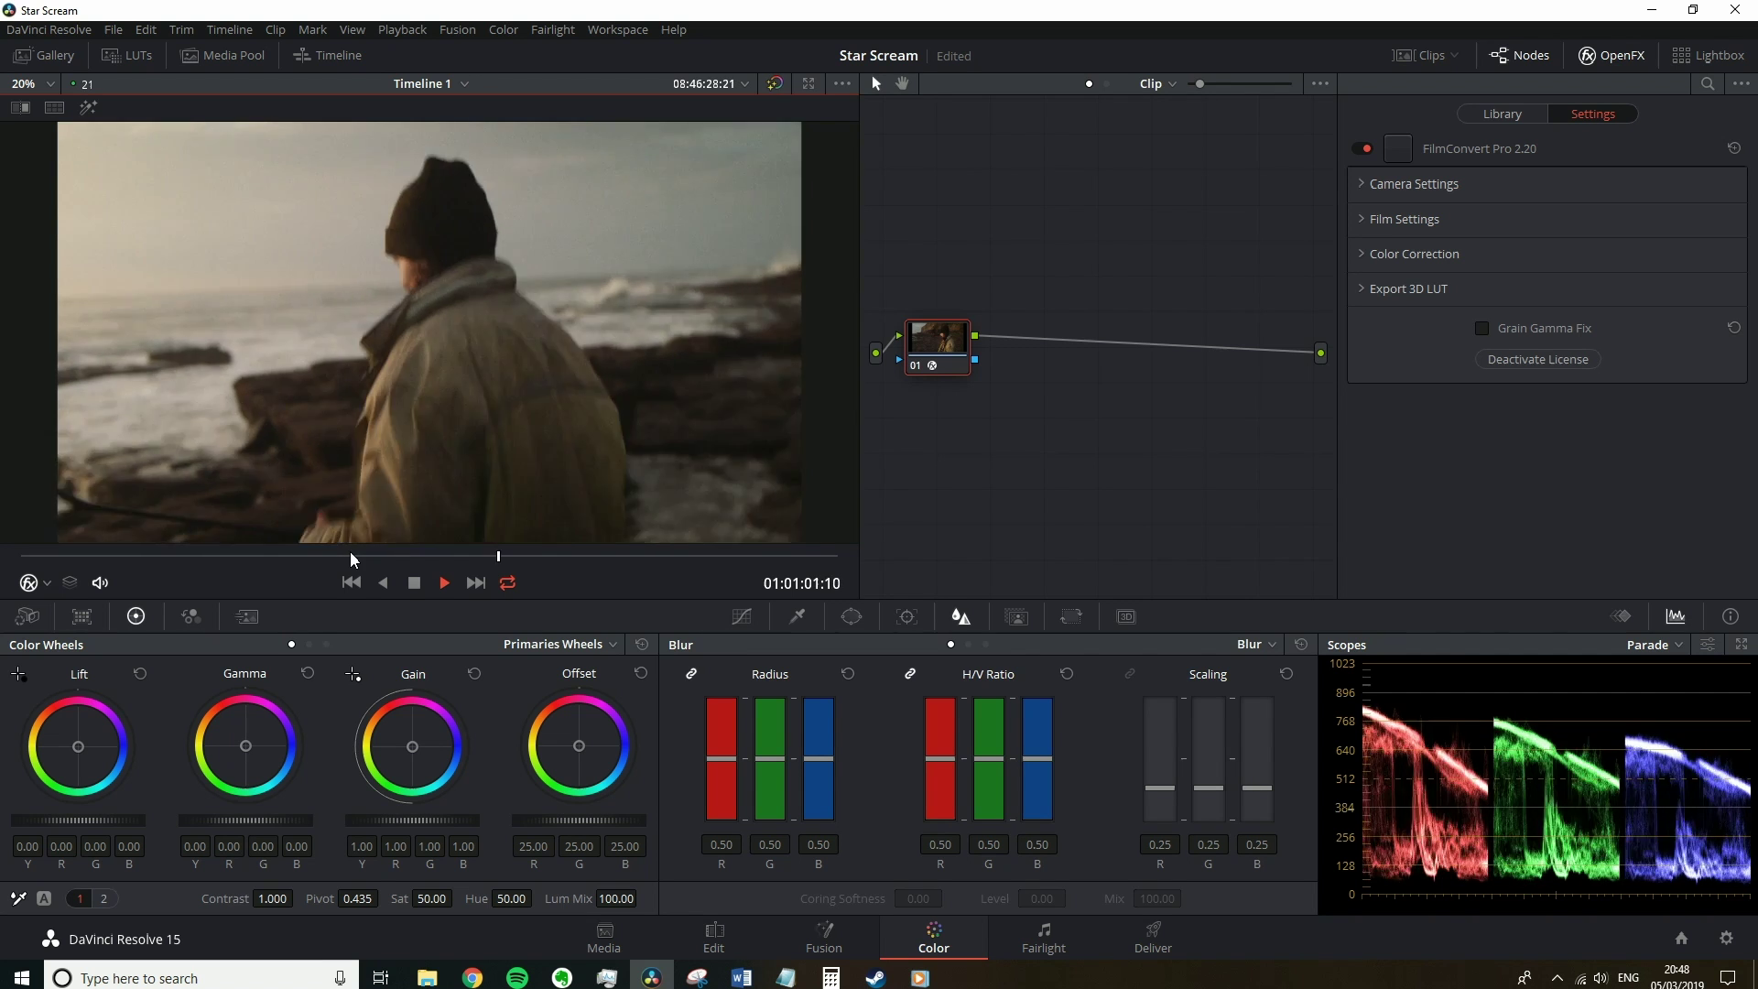
left_click(13, 558)
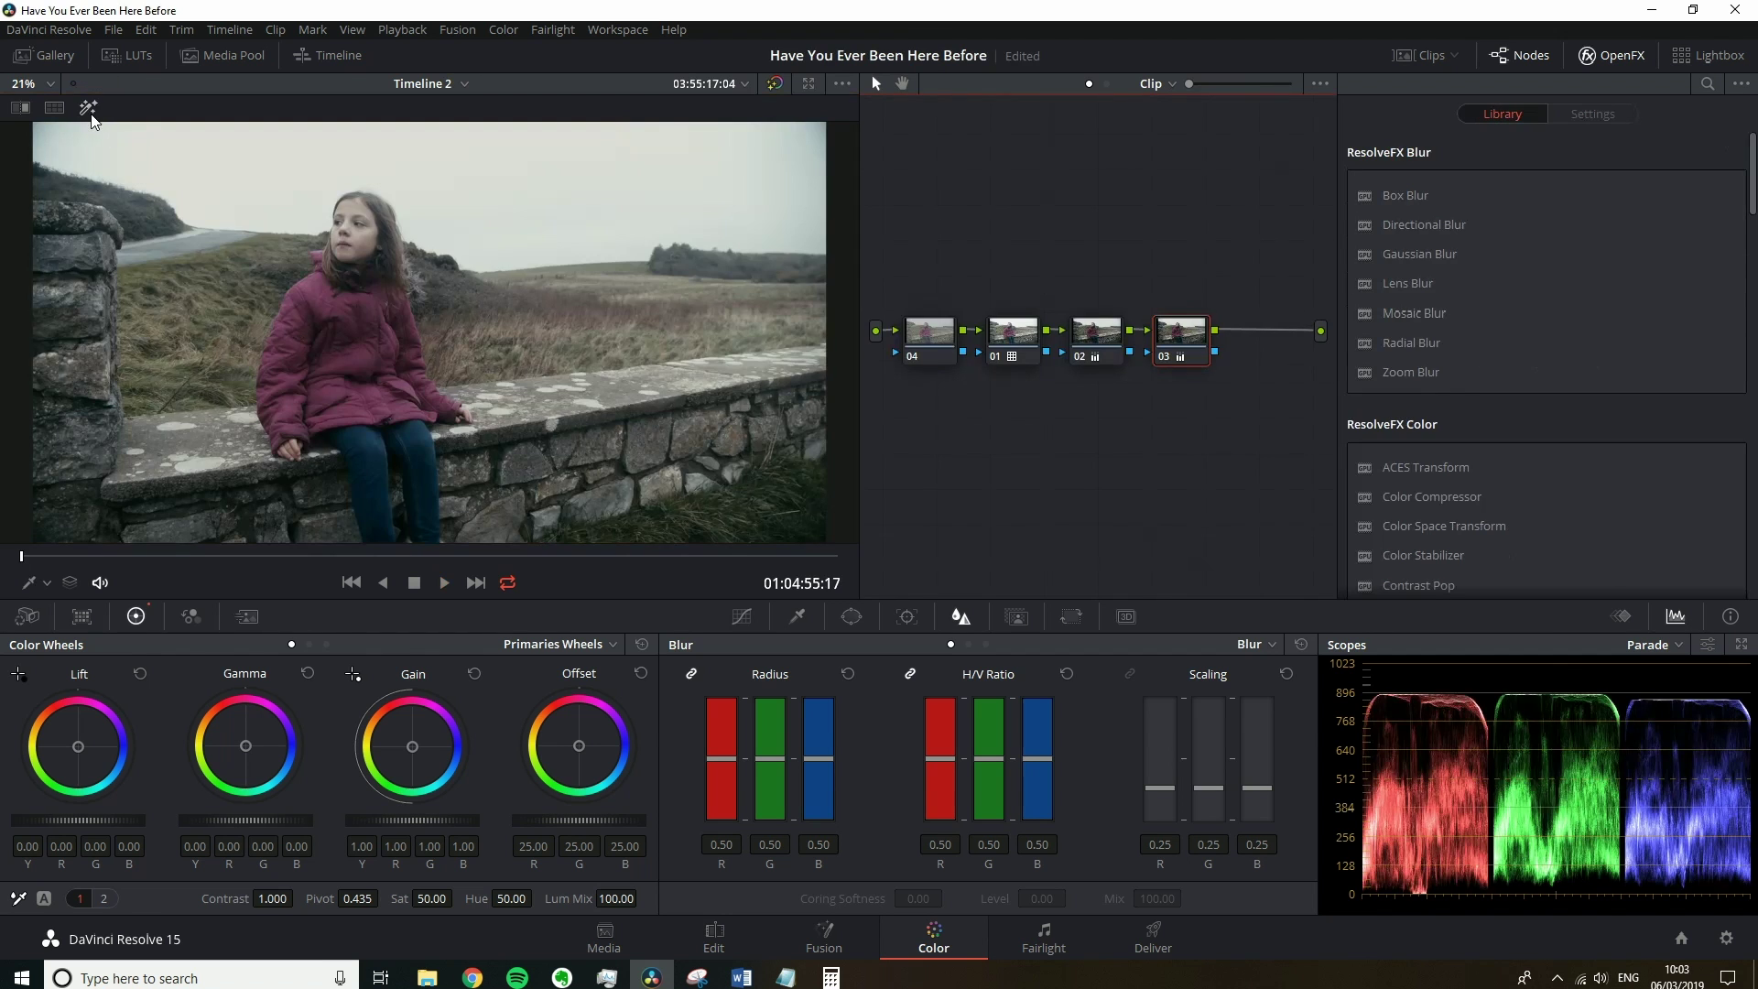
key("space")
Mute audio, stop playback, add serial node 05 with Alt+S, and drop FilmConvert Pro onto it
left_click(101, 582)
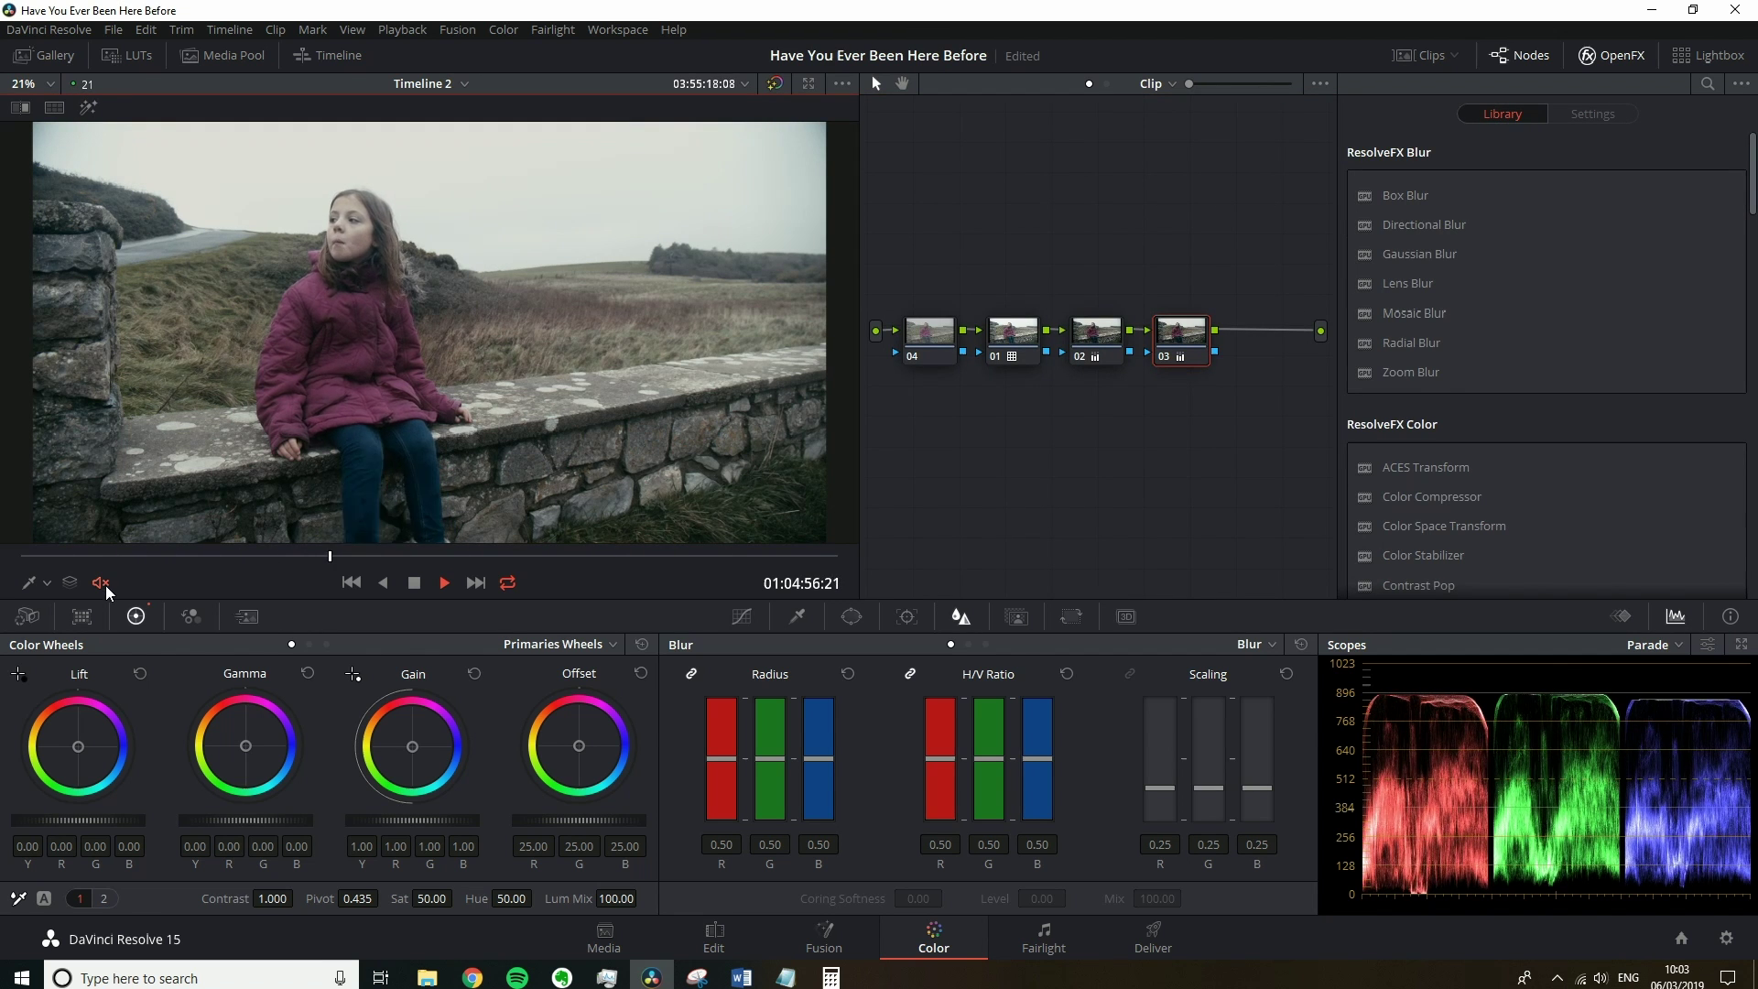
key("space")
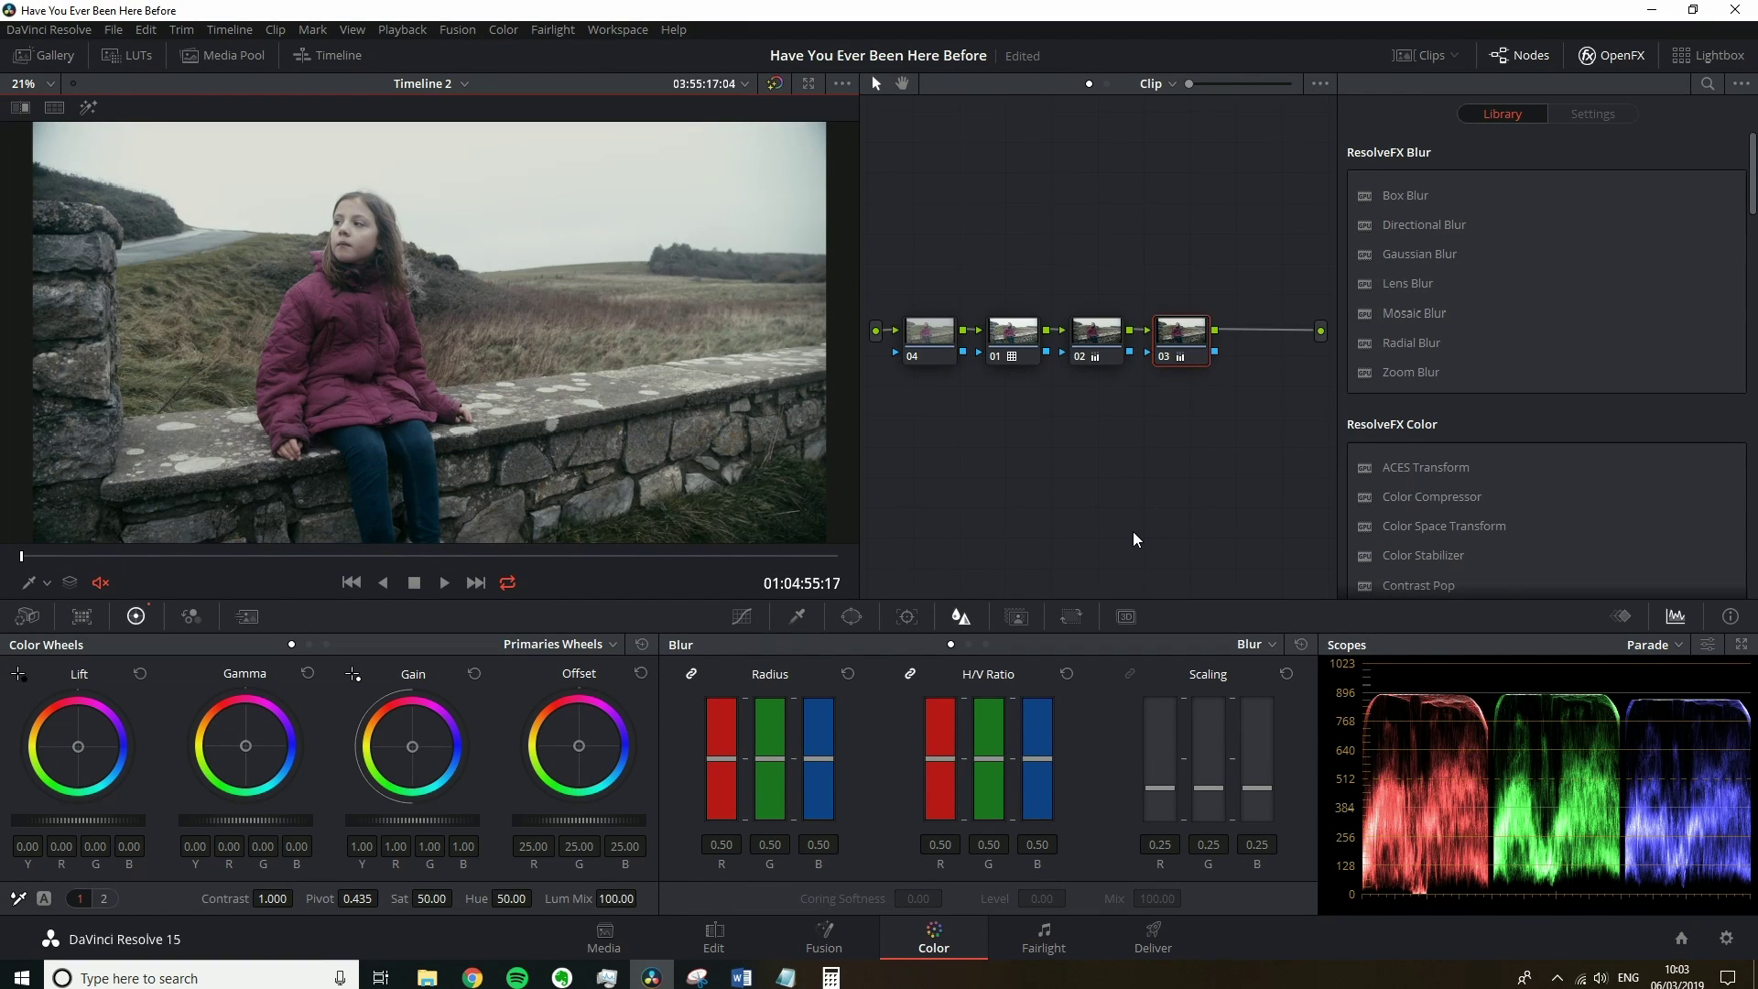
key("alt+s")
left_click_drag(1751, 163, 1261, 339)
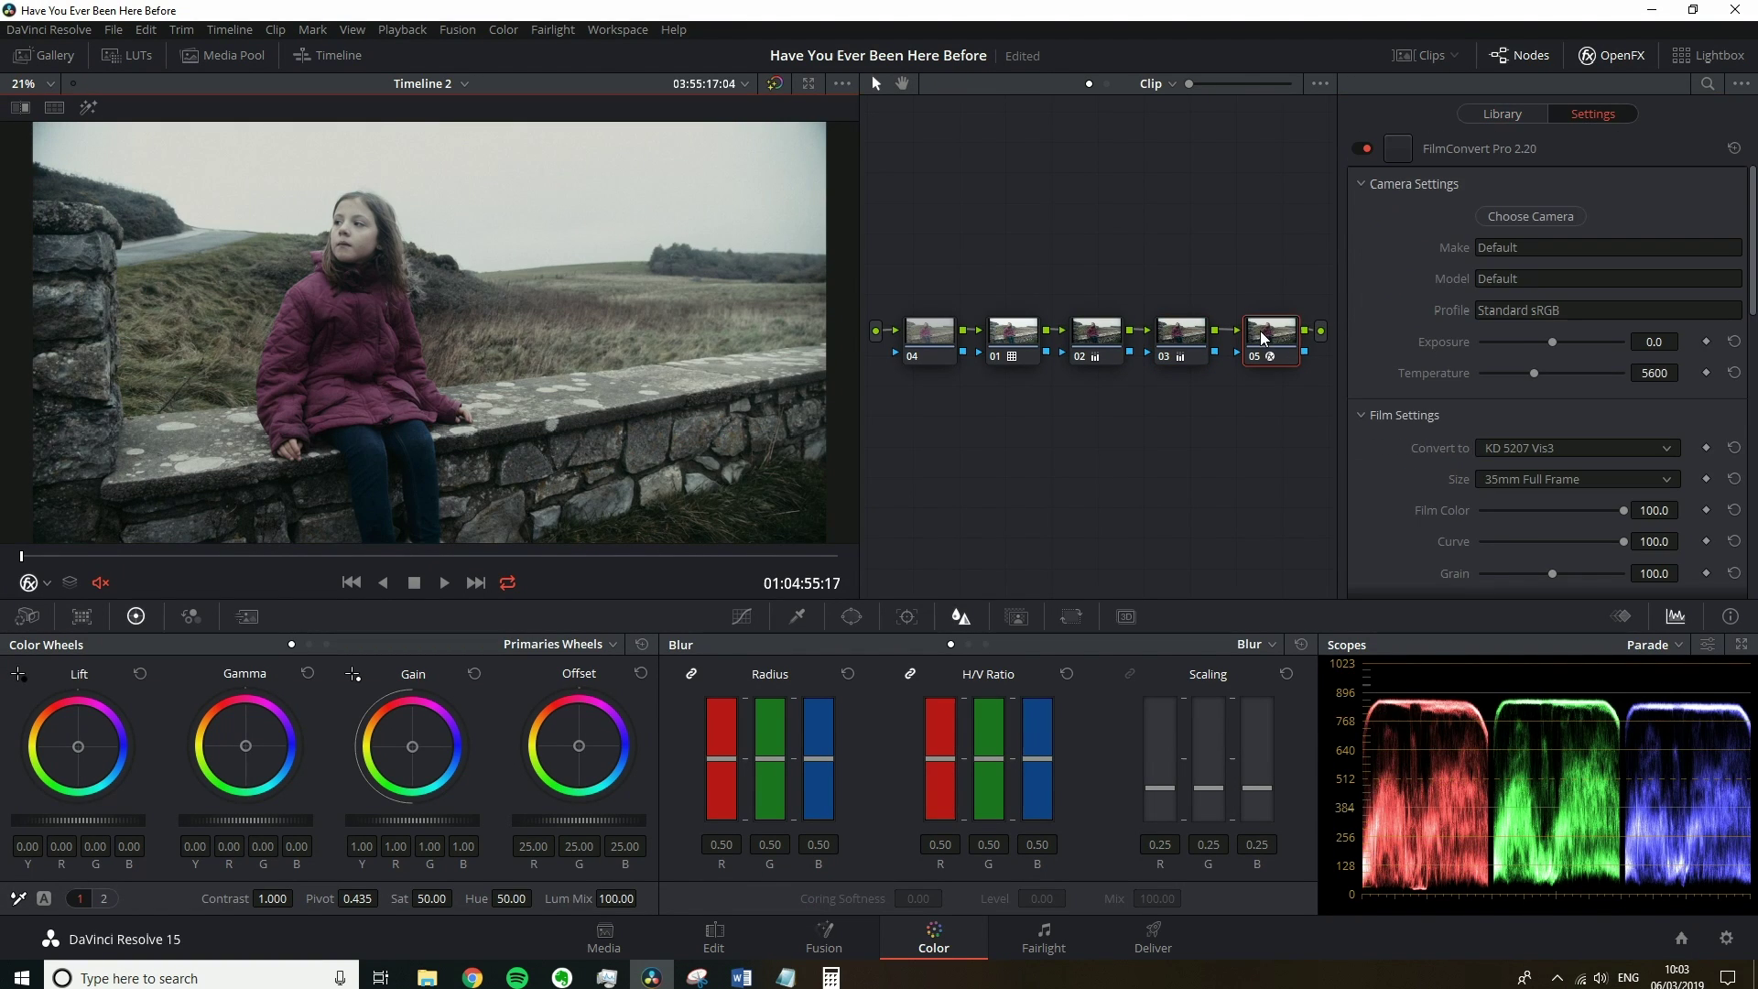
Set the source camera to Black Magic Design BMPCC 4K with the Film profile
left_click(1515, 216)
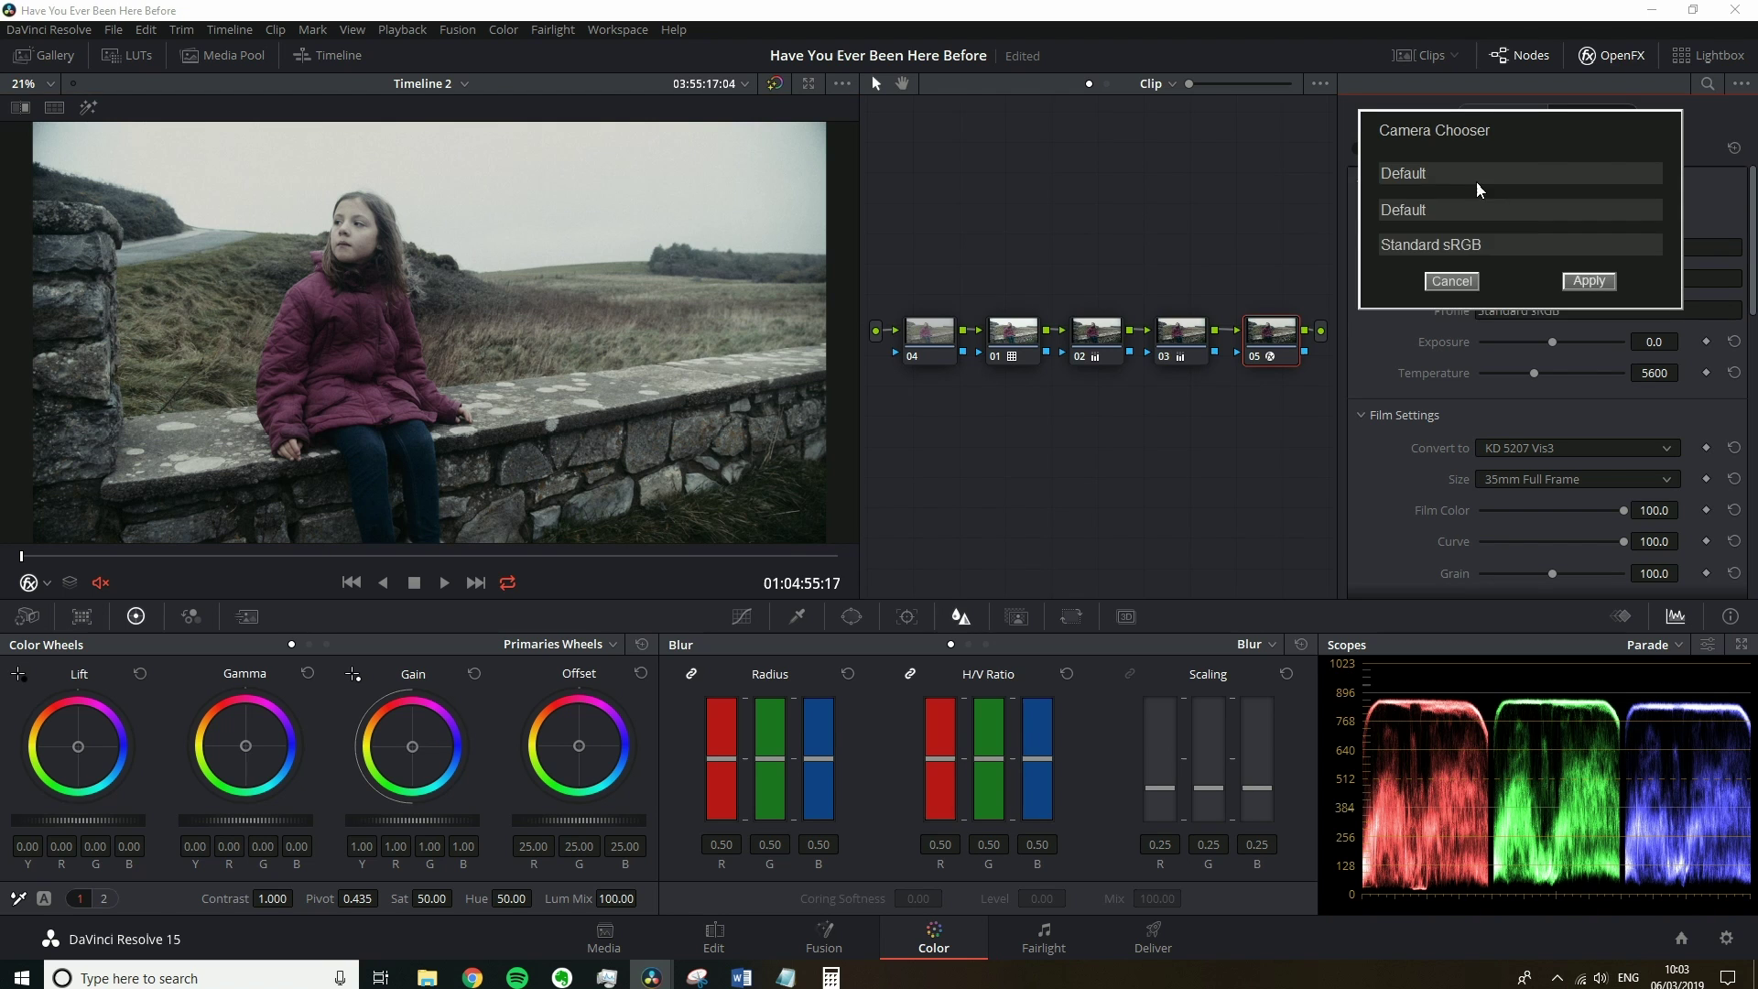
left_click(1476, 181)
left_click(1428, 240)
left_click(1438, 214)
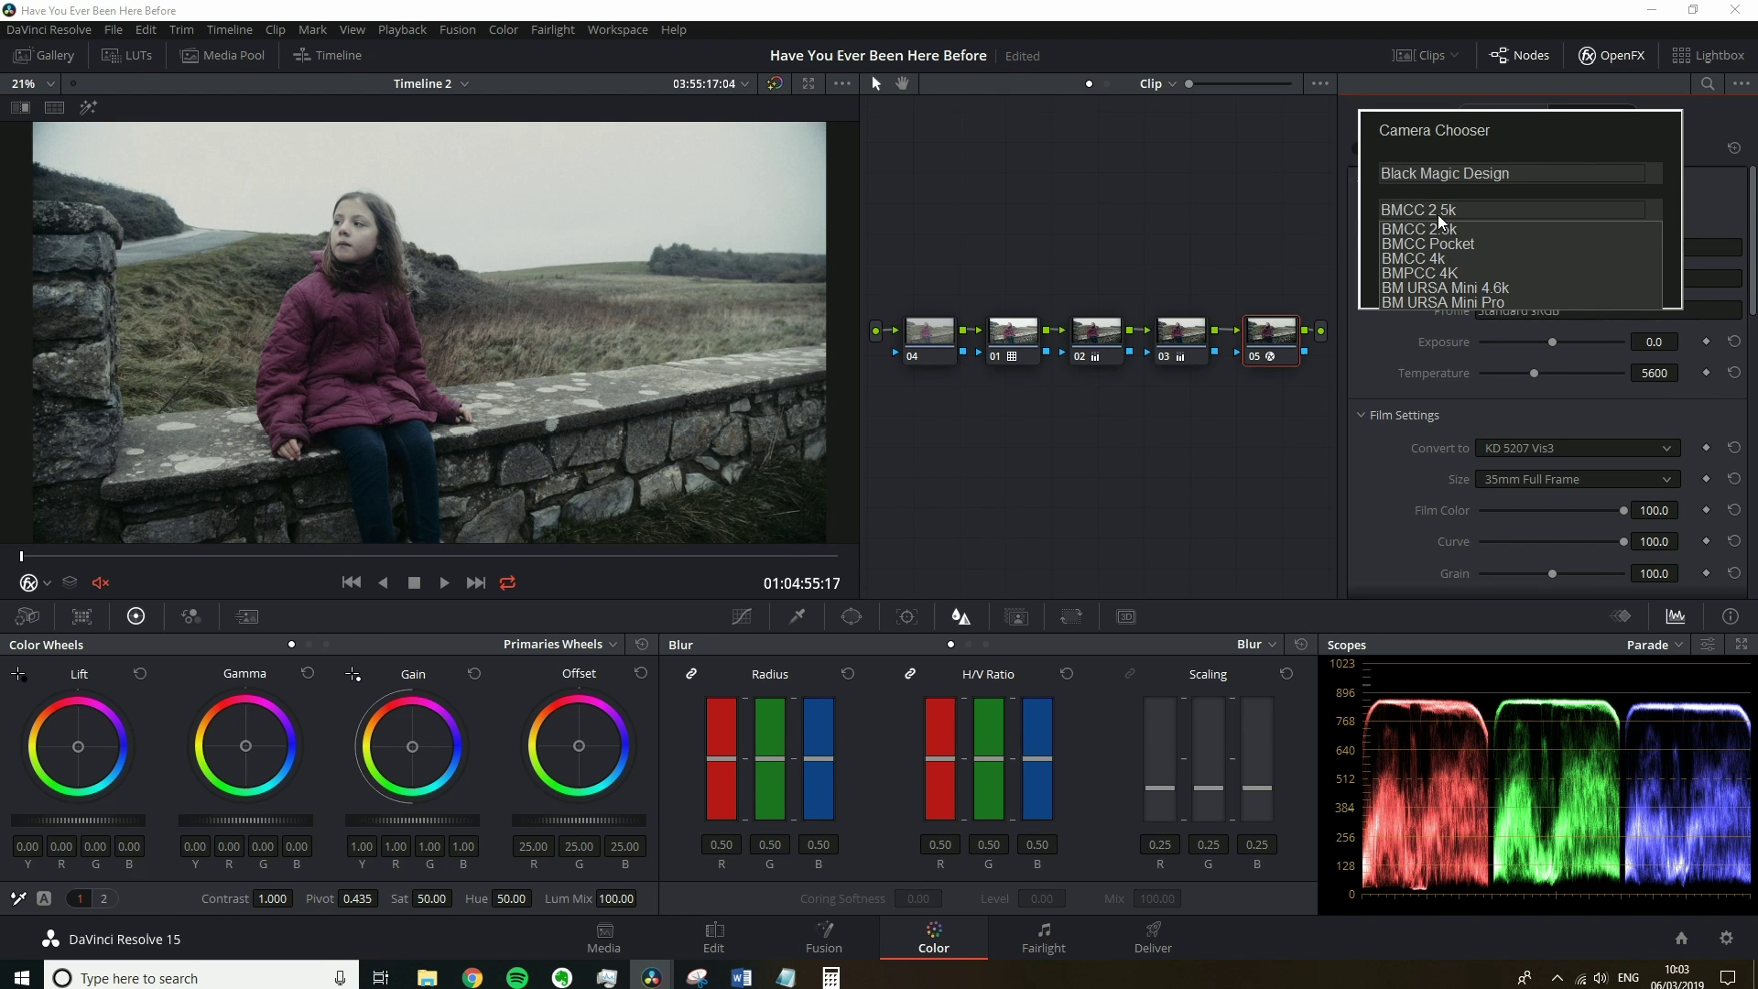
left_click(1419, 273)
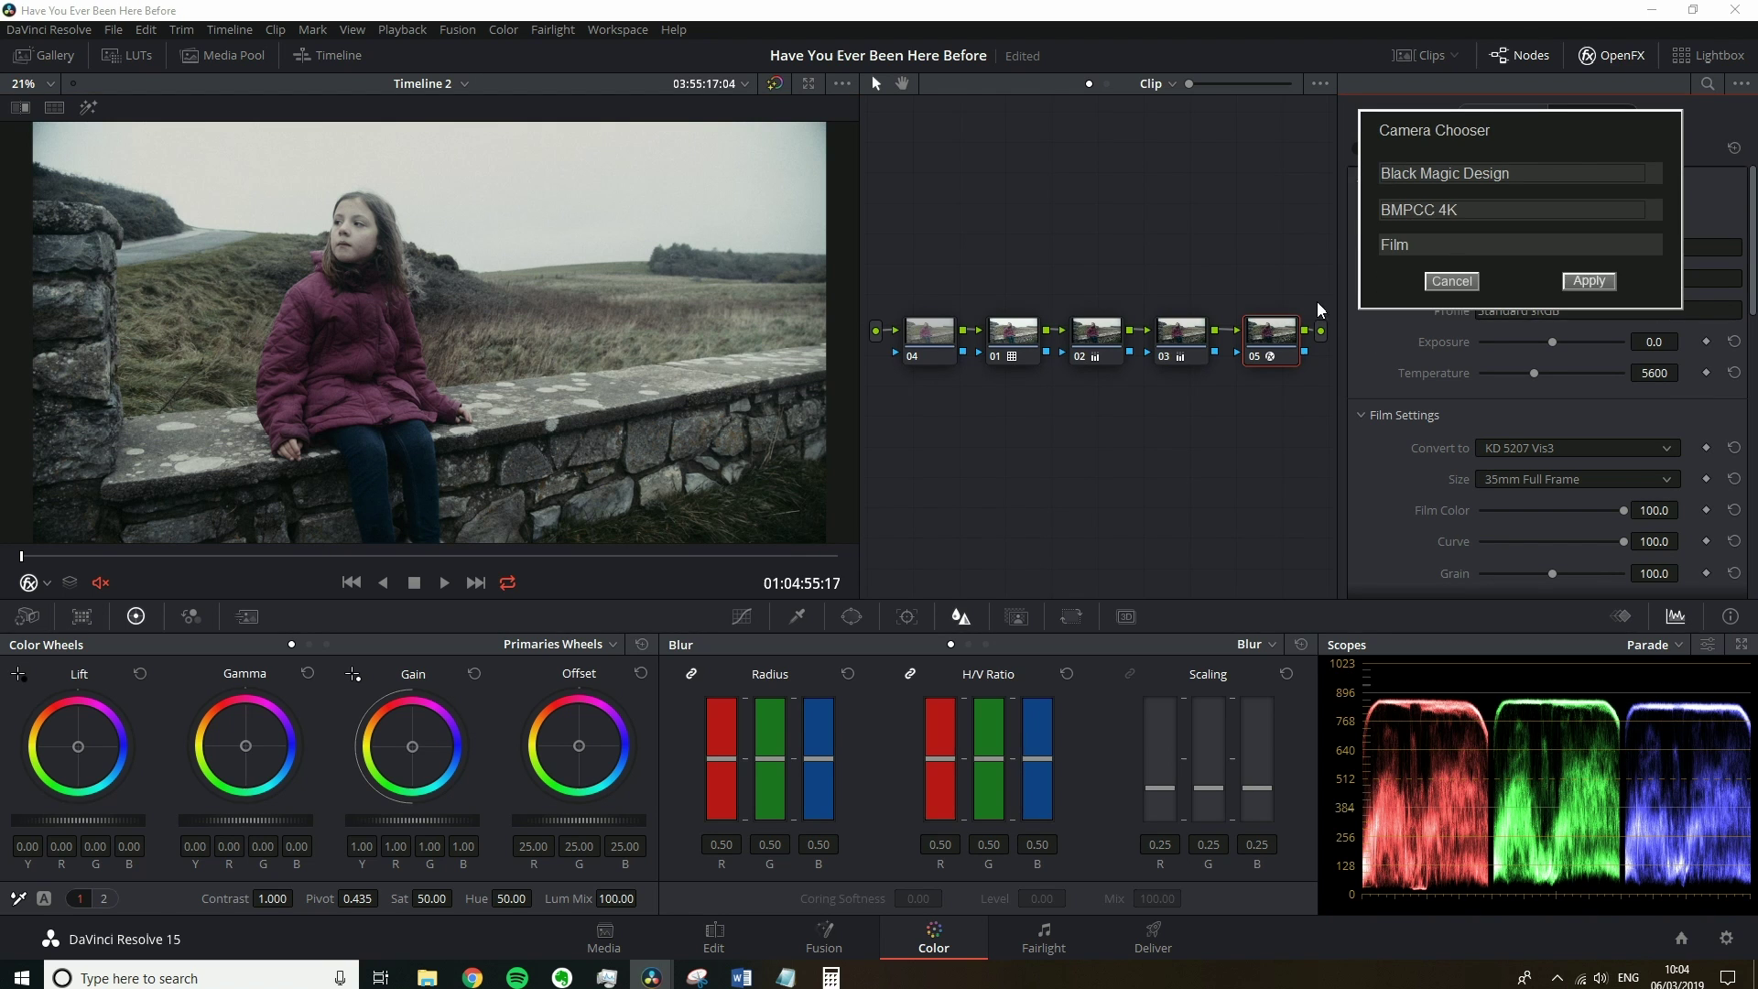
left_click(1579, 284)
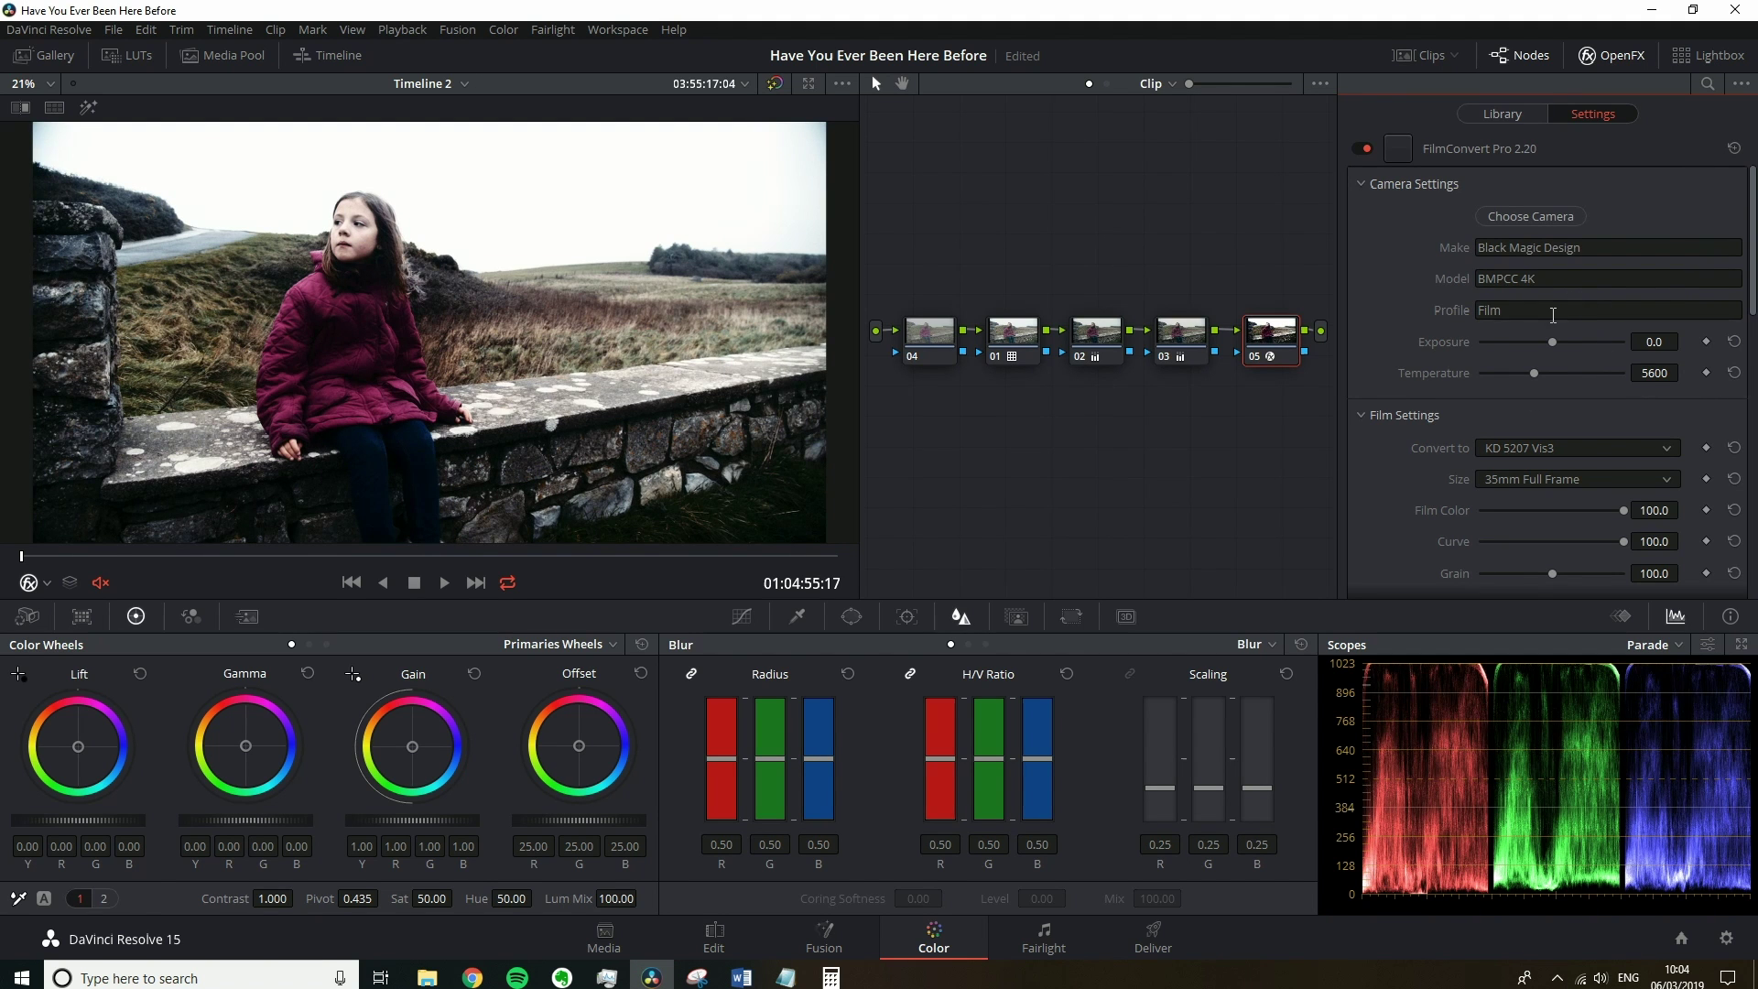
Convert to KD P400 Ptra with Film Color 40 and Grain 50
left_click(1542, 447)
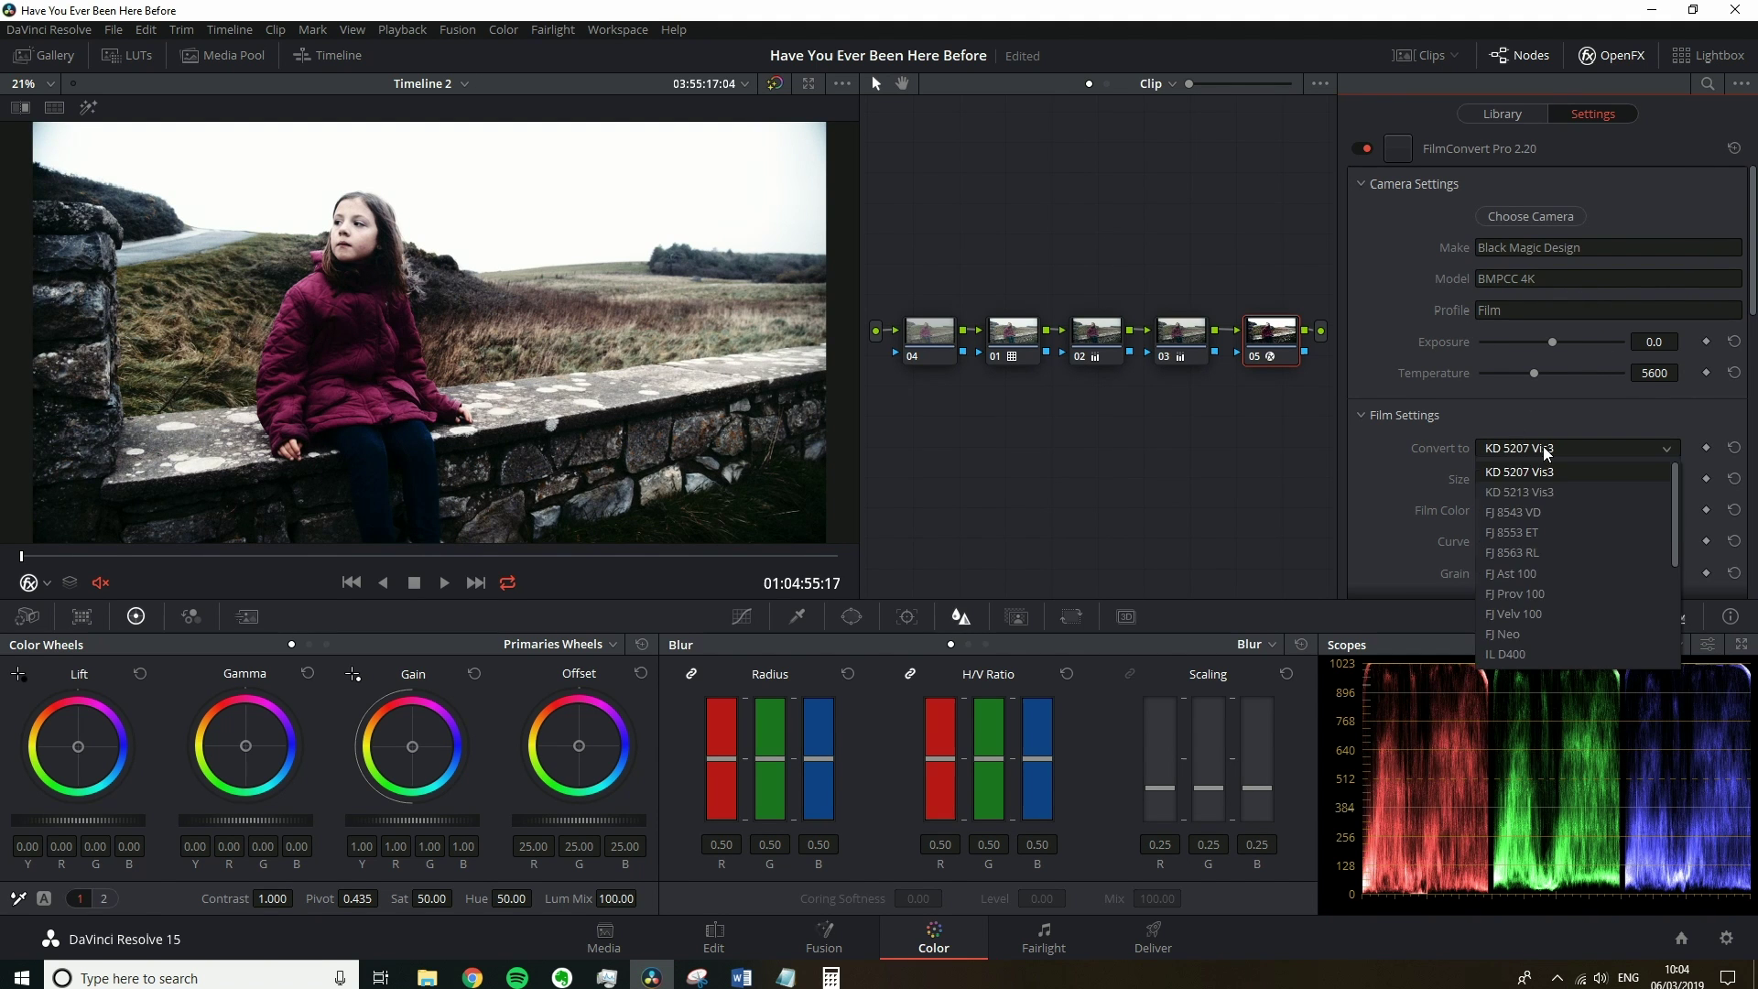
left_click(1551, 631)
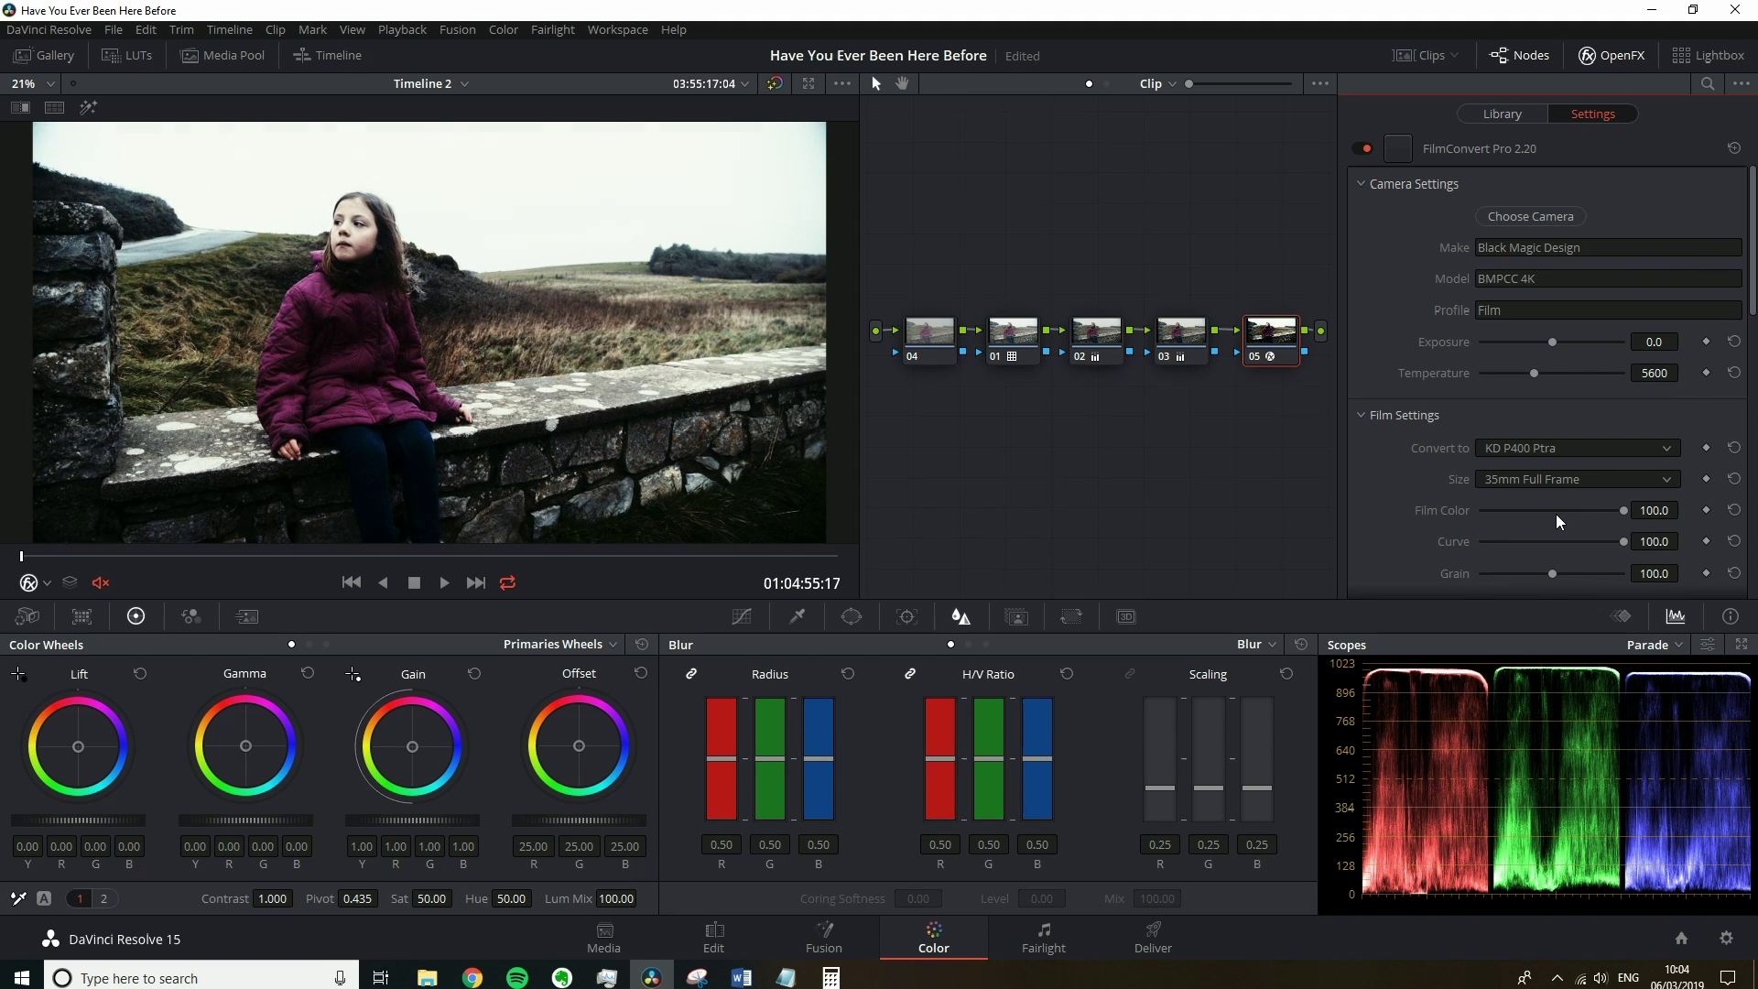
left_click_drag(1556, 514, 1534, 513)
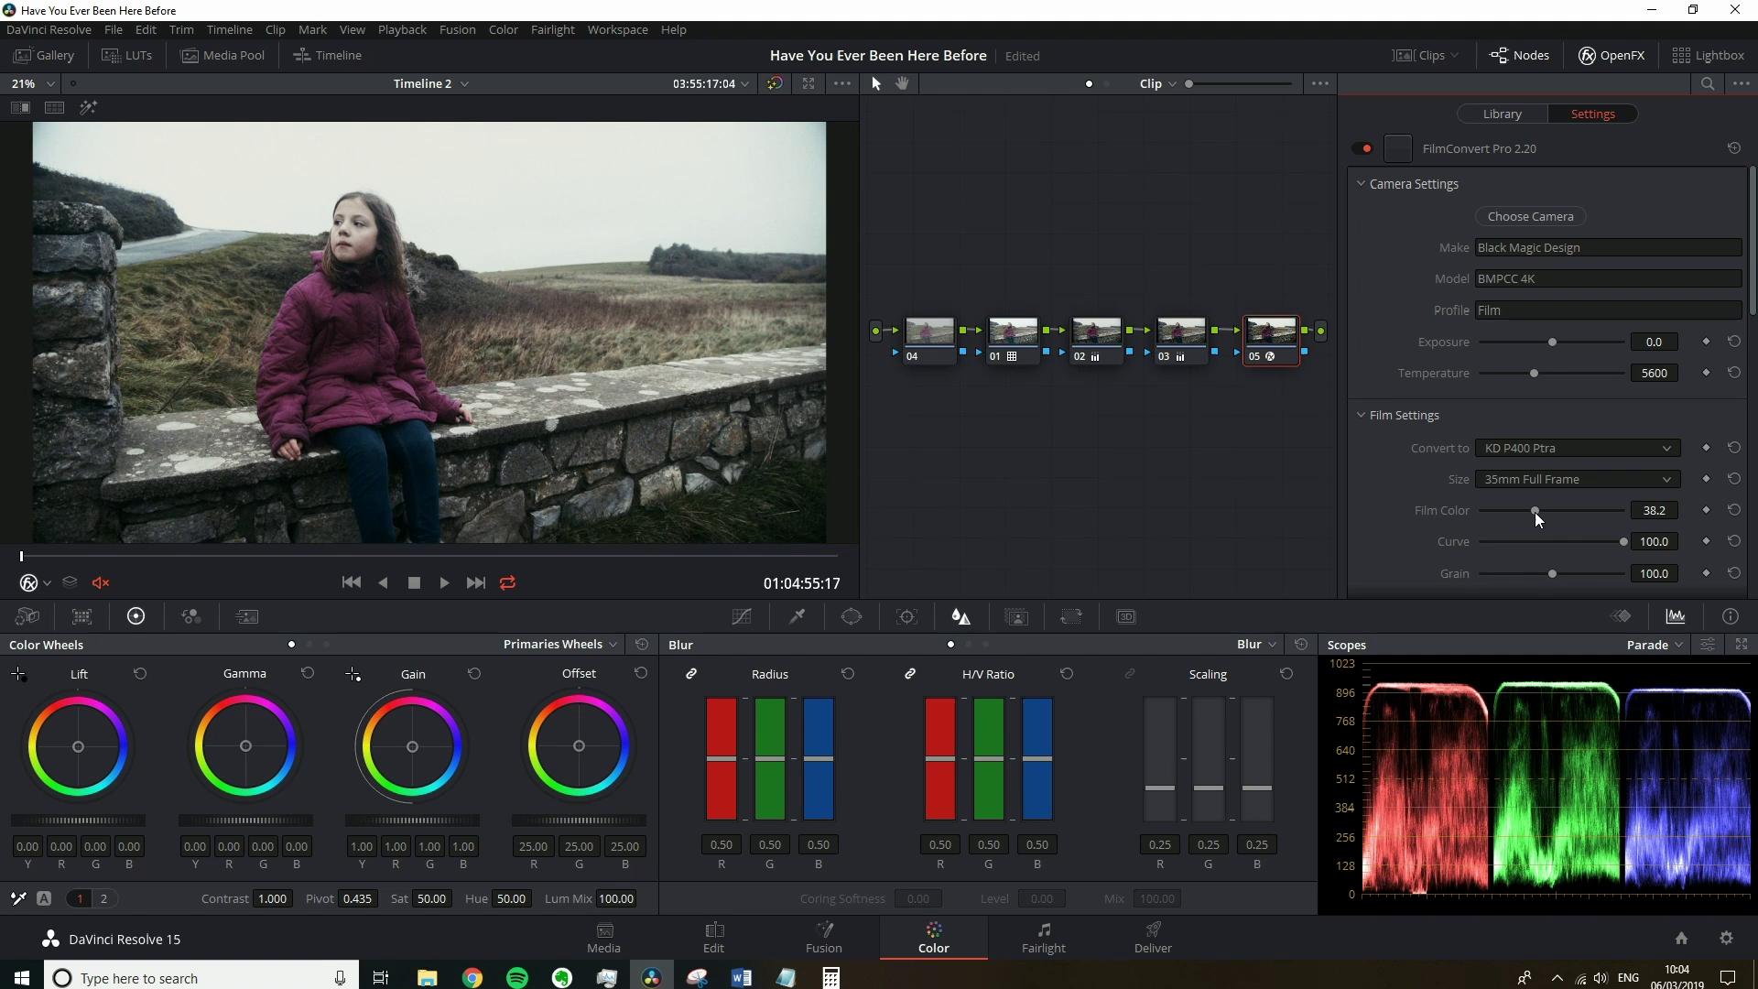
left_click(1522, 573)
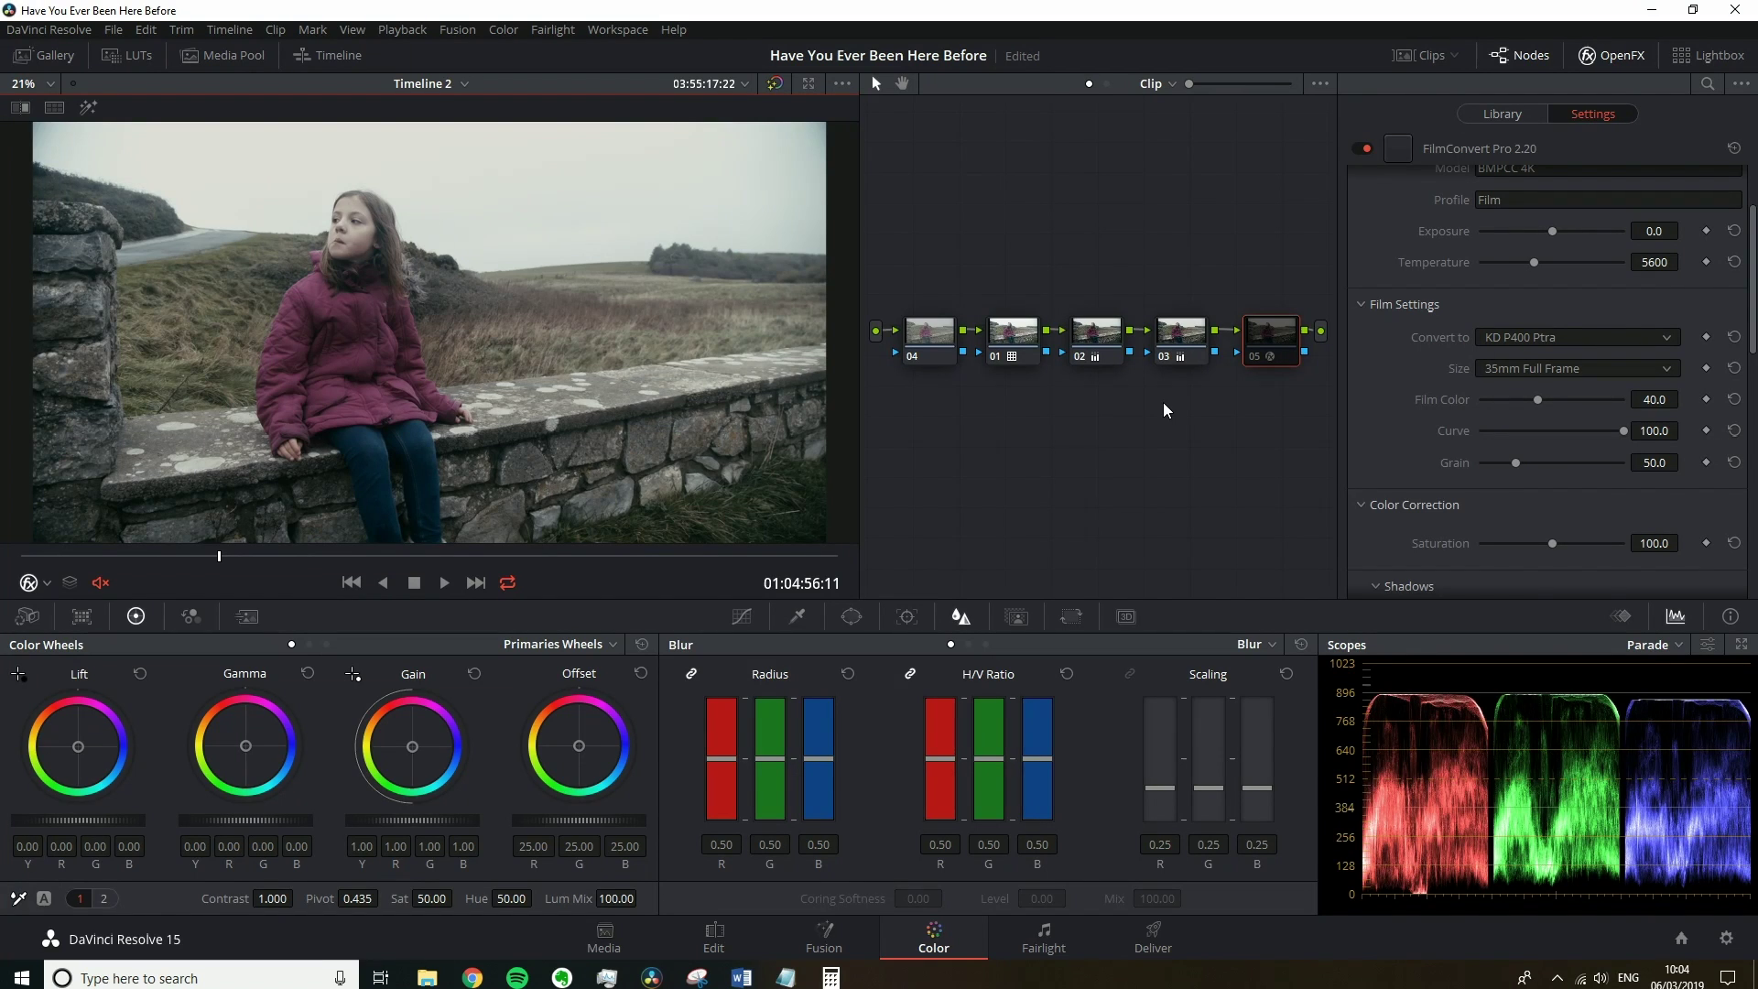
key("ctrl+d")
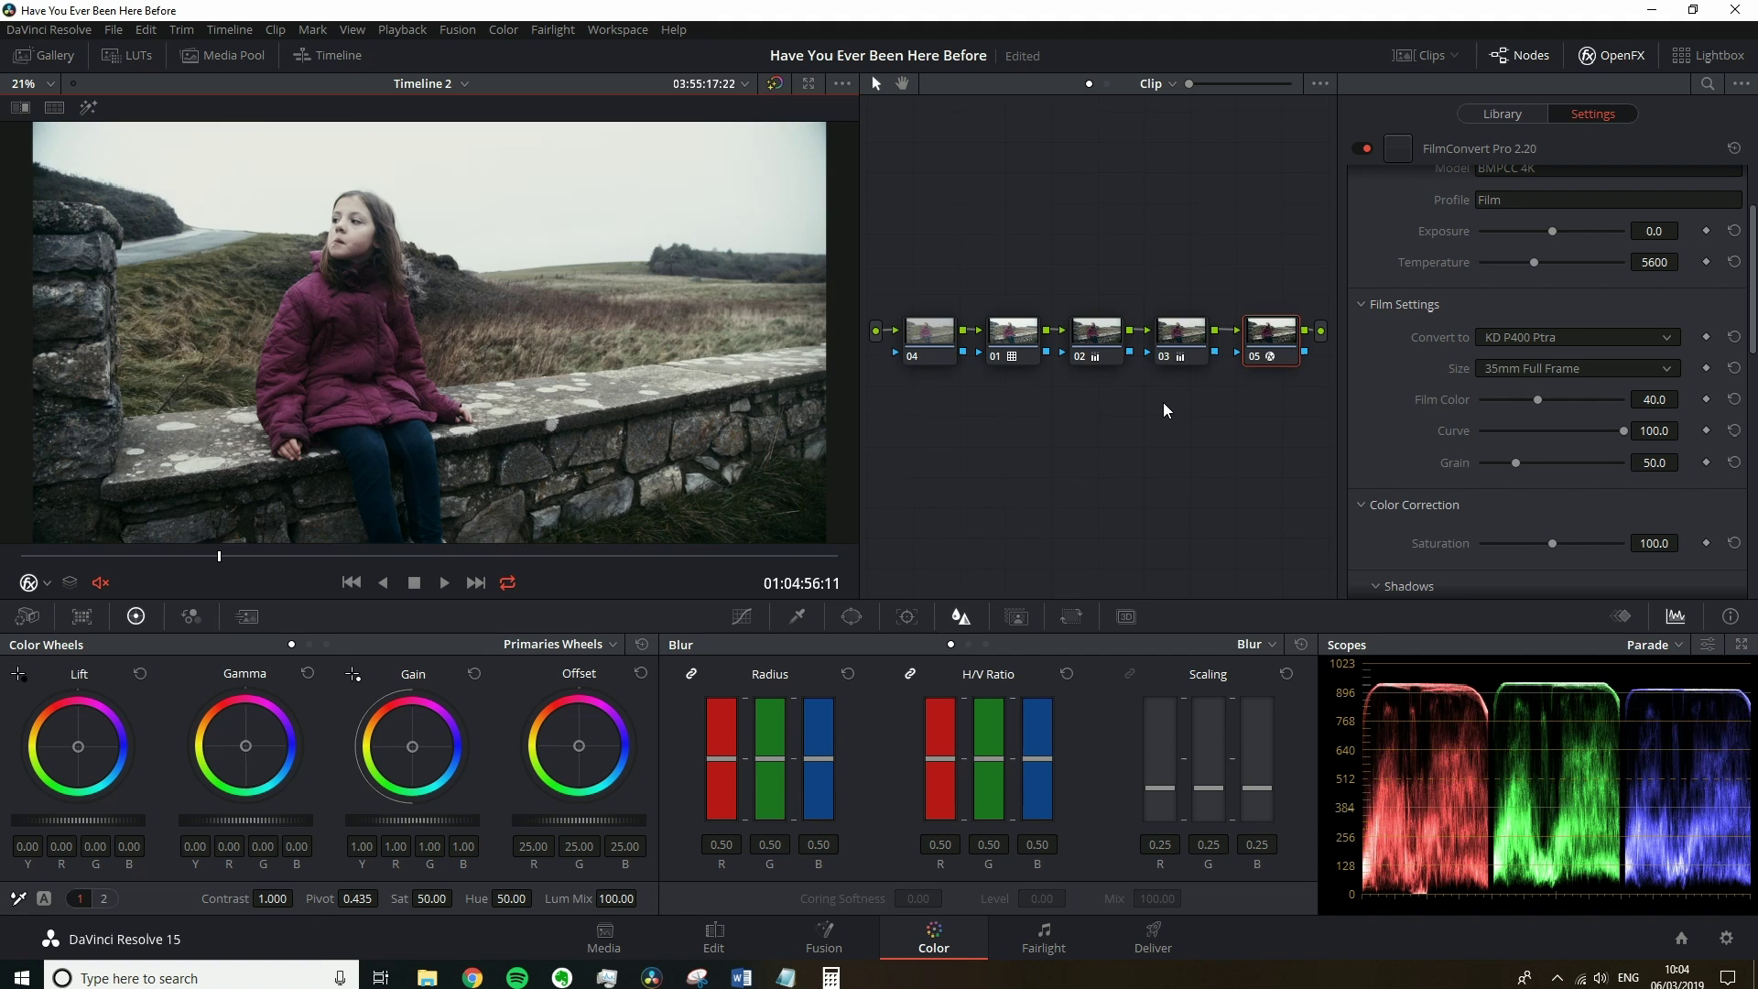
key("Up")
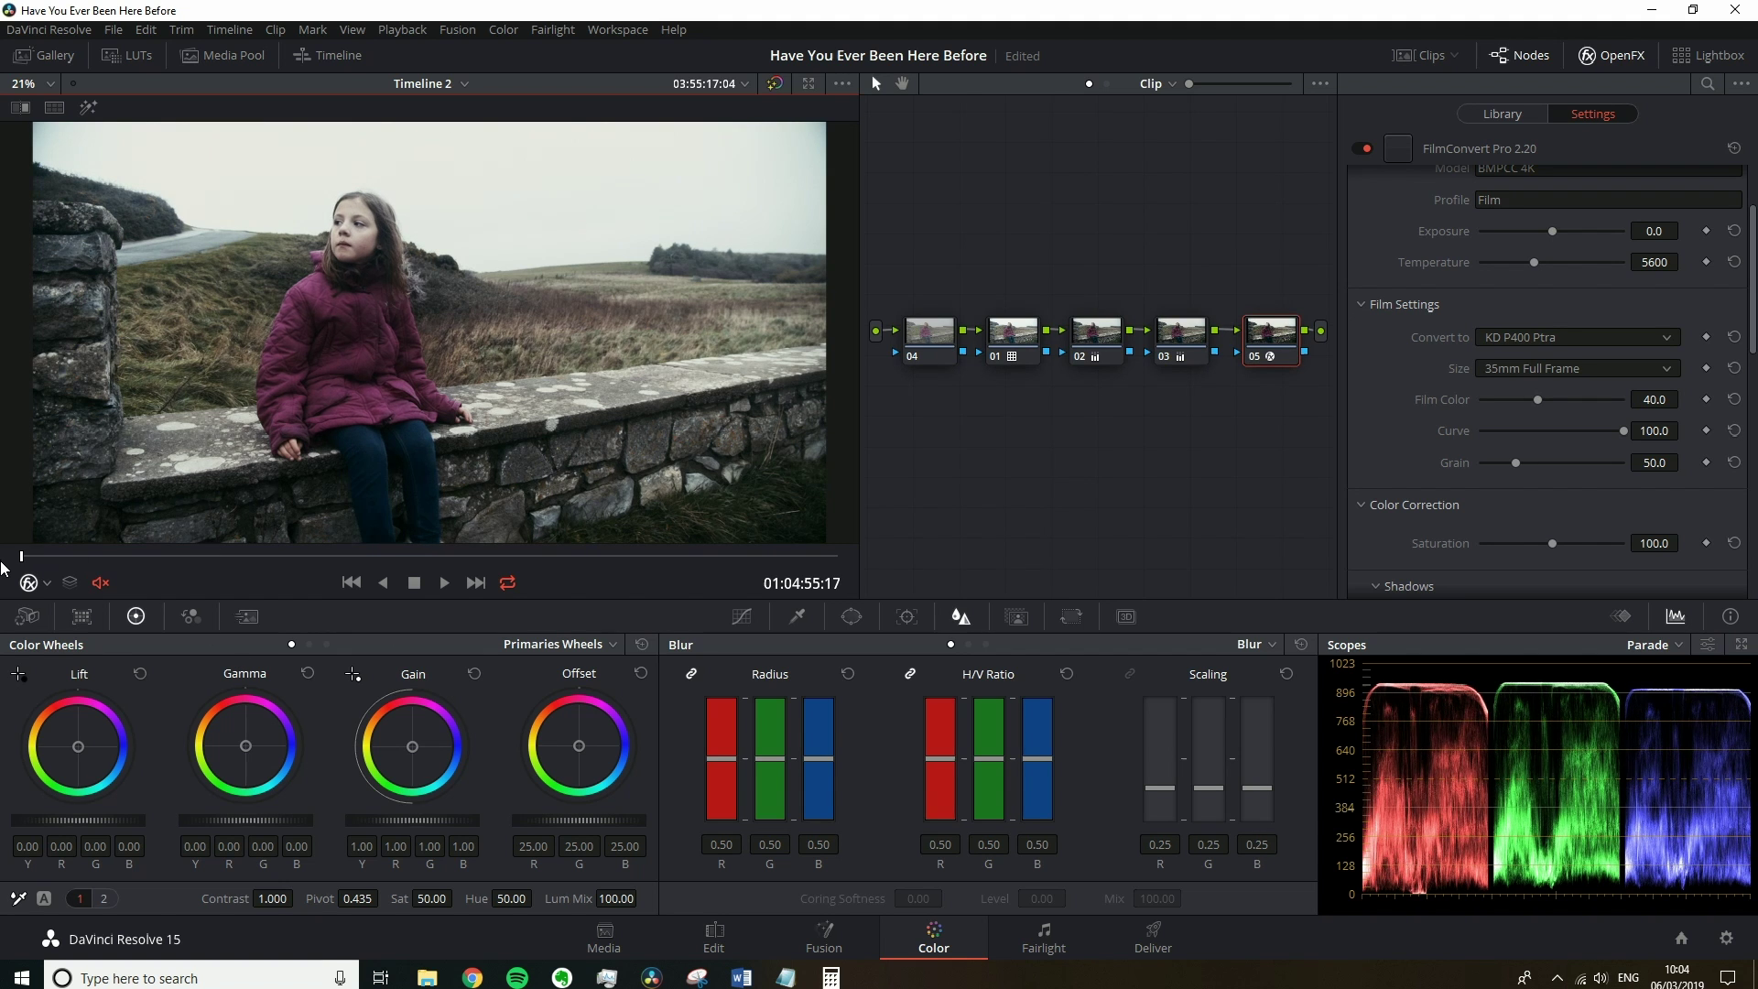
key("ctrl+d")
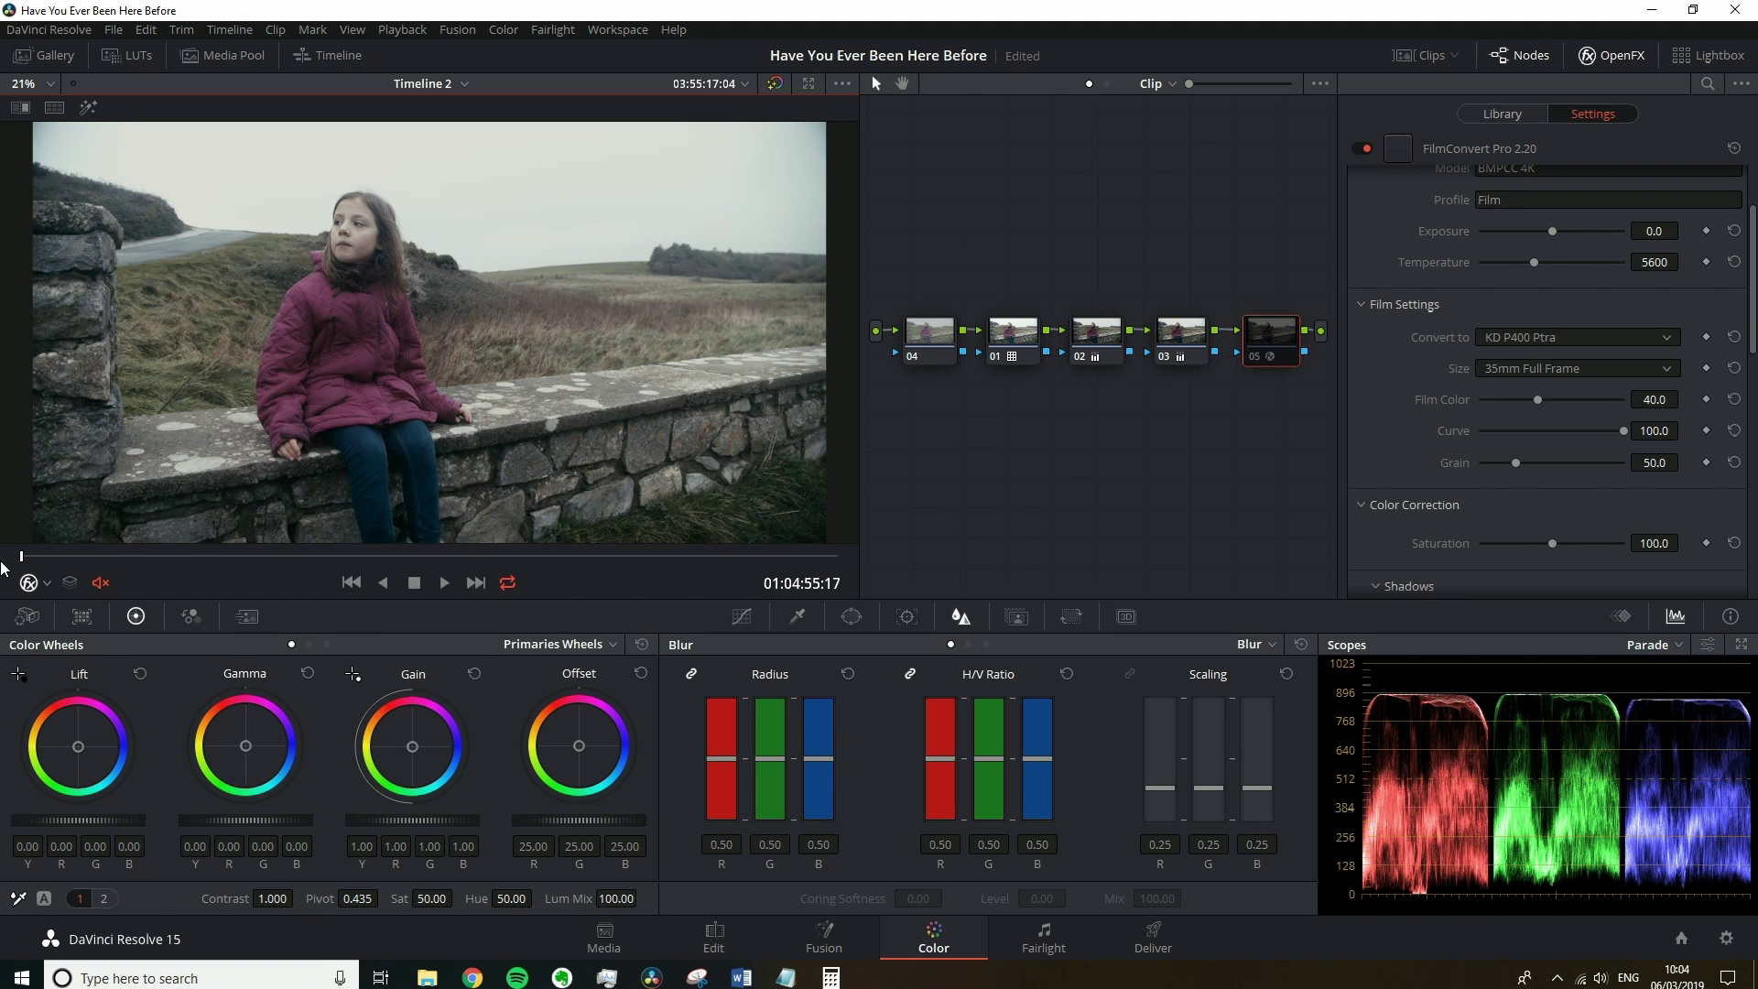